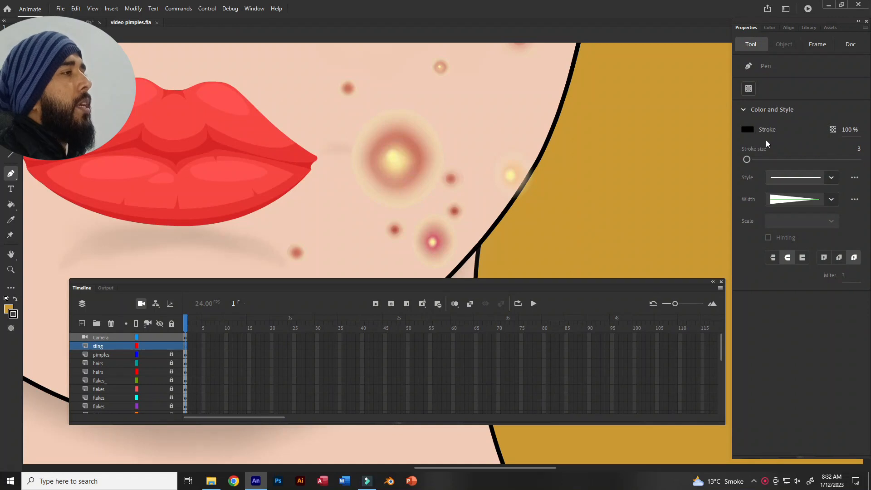
Step: Draw a slightly curved black sting from the large pimple's center toward the cheek's edge with the Pen tool, using the tapered width profile
{"action": "left_click", "coordinate": [790, 203]}
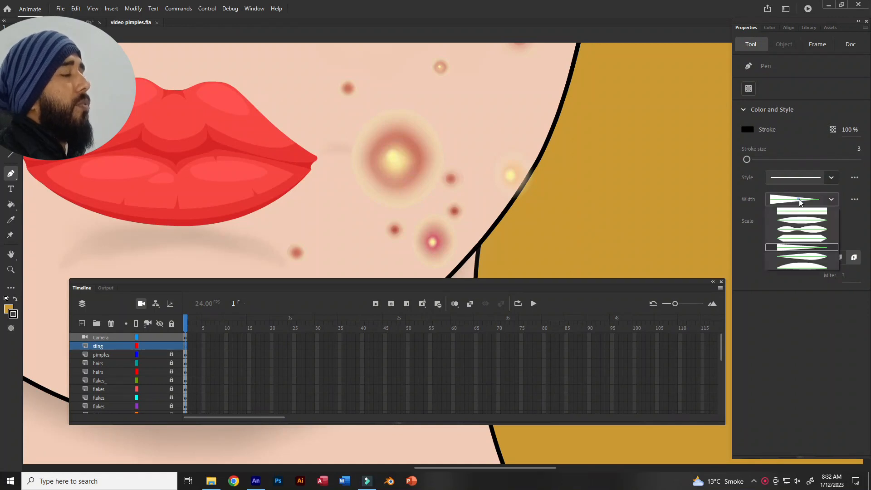
{"action": "left_click", "coordinate": [784, 251]}
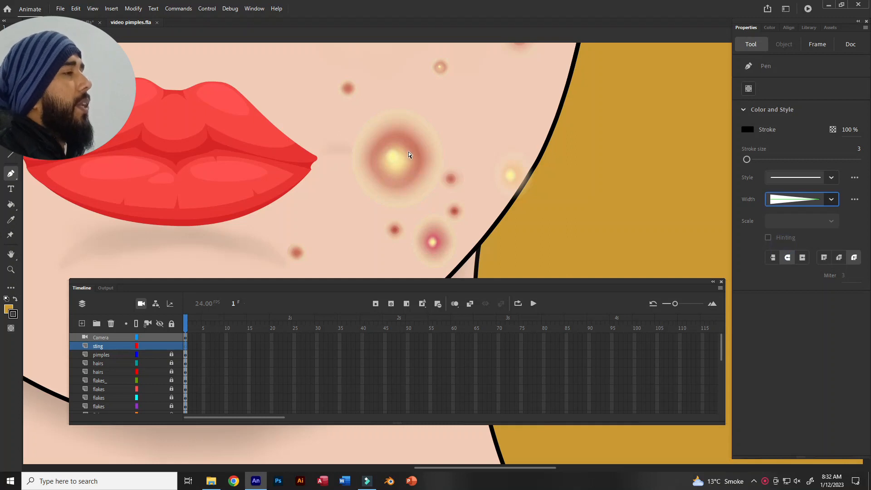
{"action": "scroll", "coordinate": [408, 152], "scroll_direction": "up", "scroll_amount": 1}
{"action": "scroll", "coordinate": [408, 152], "scroll_direction": "up", "scroll_amount": 1}
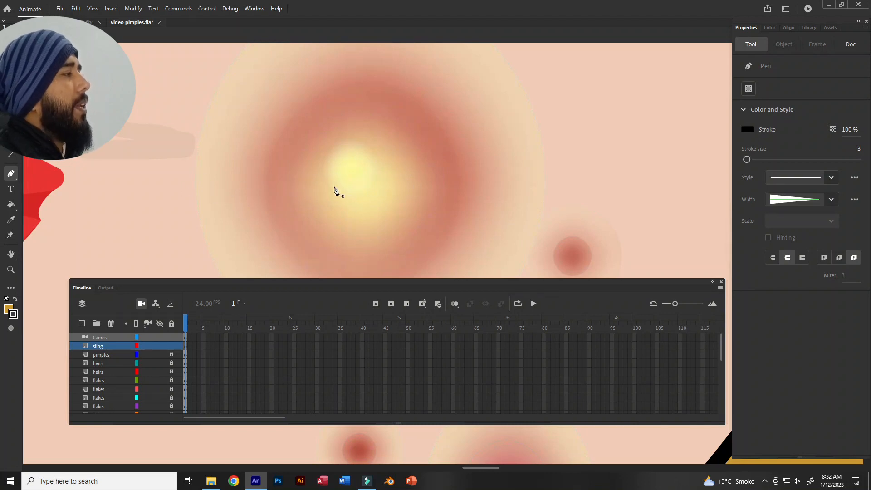
{"action": "scroll", "coordinate": [167, 187], "scroll_direction": "down", "scroll_amount": 1}
{"action": "left_click", "coordinate": [167, 189]}
{"action": "mouse_move", "coordinate": [562, 166]}
{"action": "left_mouse_down"}
{"action": "mouse_move", "coordinate": [592, 182]}
{"action": "mouse_move", "coordinate": [637, 187]}
{"action": "mouse_move", "coordinate": [694, 173]}
{"action": "left_mouse_up"}
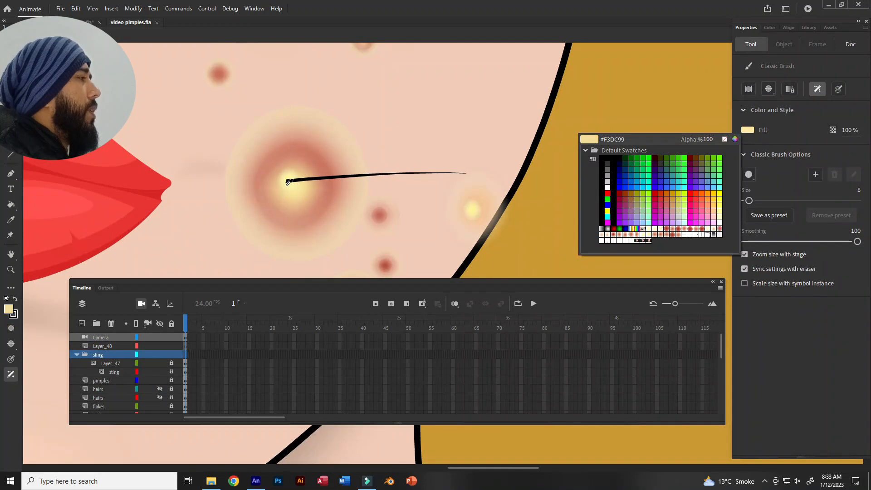
Step: Sample the pimple center's pale yellow as the brush fill, set the brush size to 4 and cover the sting's root on Layer_48
{"action": "left_click", "coordinate": [285, 185]}
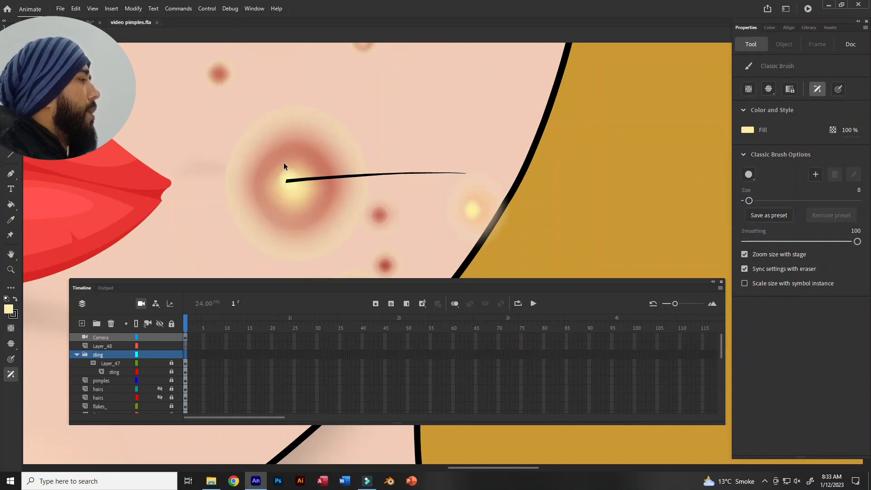
{"action": "scroll", "coordinate": [284, 163], "scroll_direction": "up", "scroll_amount": 1}
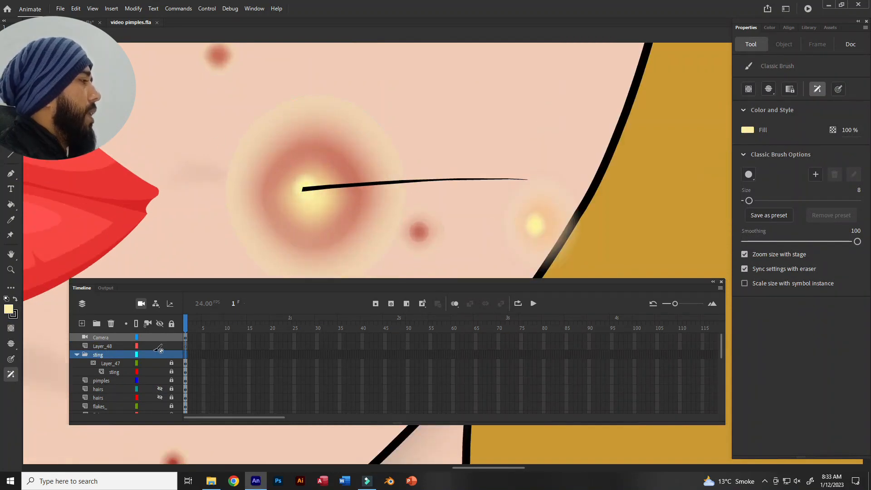
{"action": "left_click", "coordinate": [187, 346]}
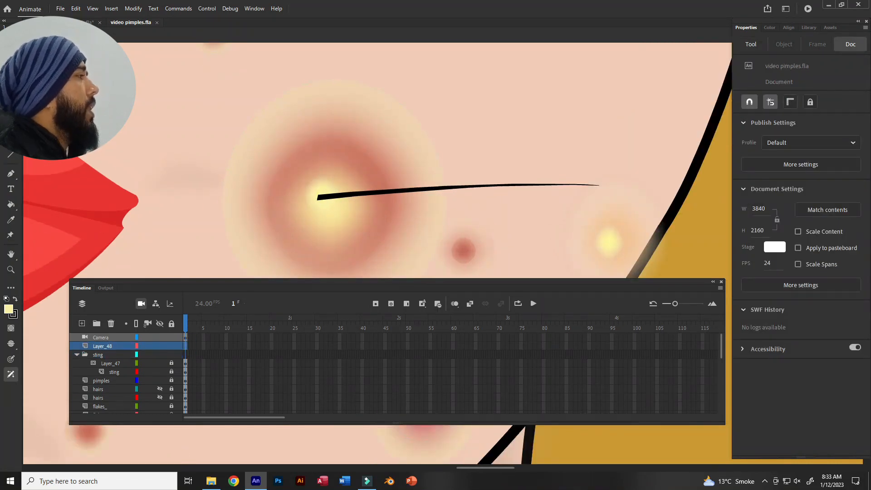
{"action": "scroll", "coordinate": [305, 190], "scroll_direction": "up", "scroll_amount": 1}
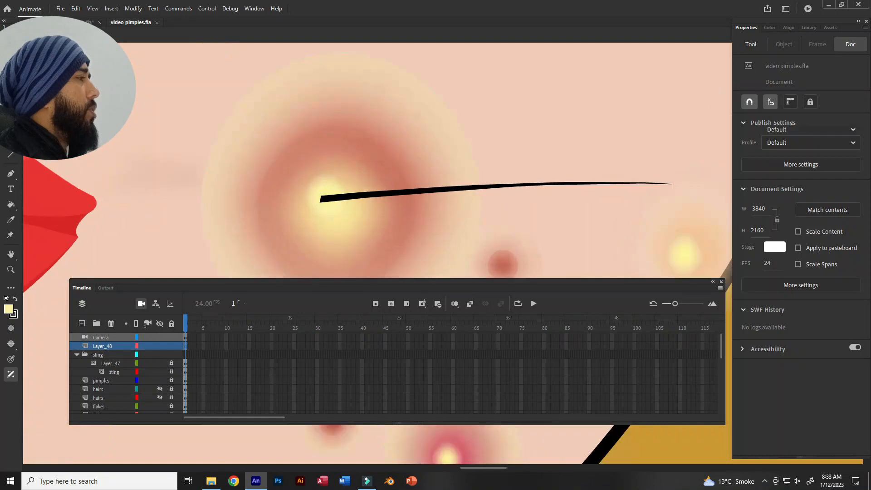
{"action": "left_click_drag", "start_coordinate": [322, 196], "coordinate": [303, 206]}
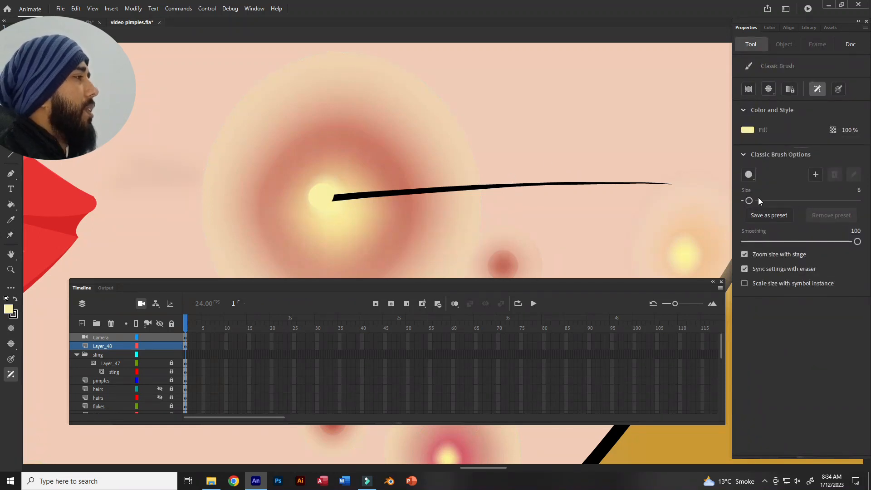
{"action": "left_click_drag", "start_coordinate": [749, 201], "coordinate": [747, 201]}
{"action": "key", "text": "ctrl+z"}
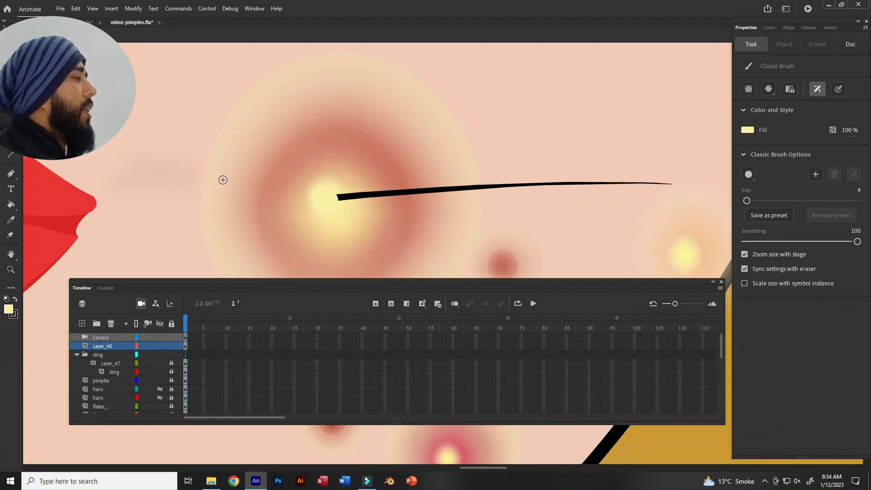
Step: Unlock the sting layer, select its stroke at frame 1 and try to convert it to a graphic symbol named sting
{"action": "left_click", "coordinate": [172, 372]}
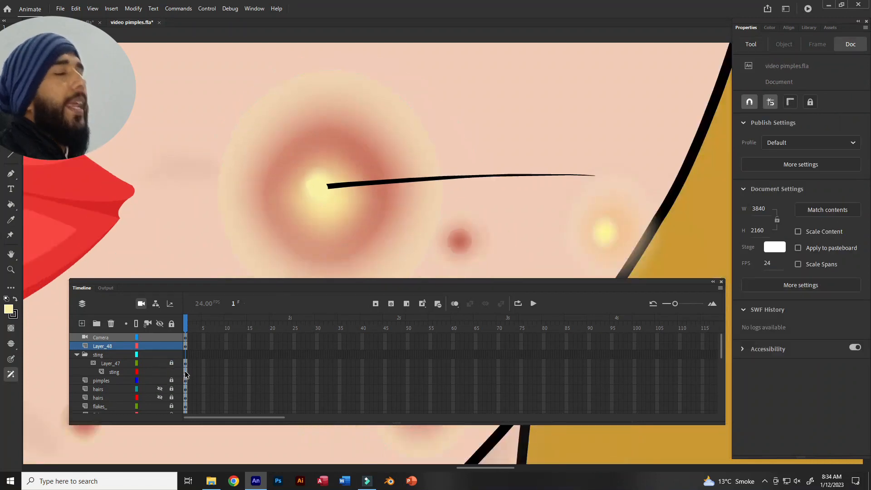
{"action": "left_click", "coordinate": [185, 372]}
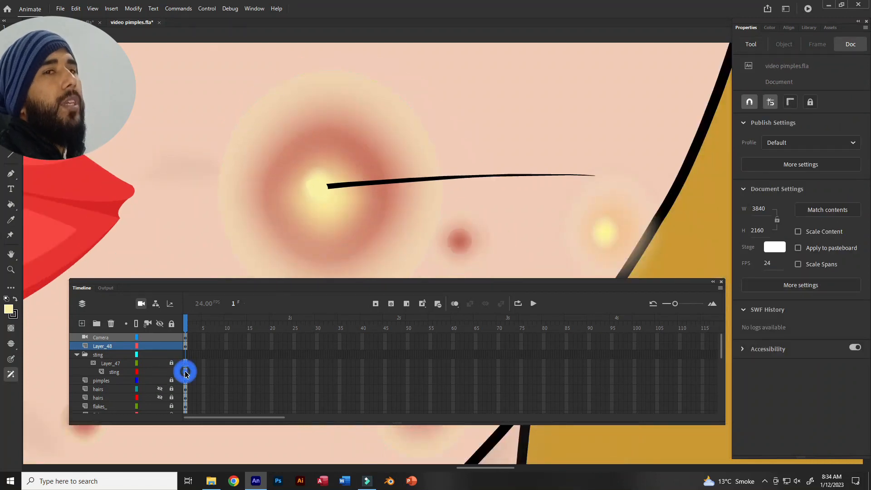
{"action": "left_click", "coordinate": [188, 373]}
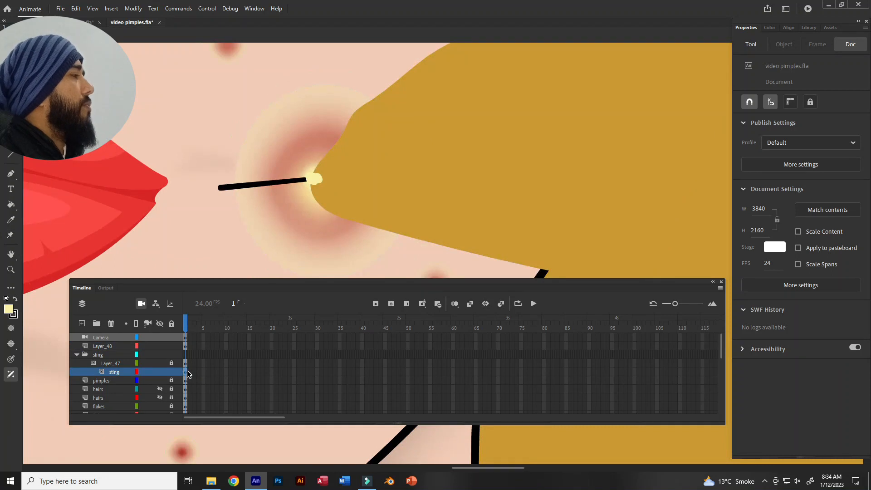
{"action": "left_click", "coordinate": [188, 374]}
{"action": "key", "text": "F8"}
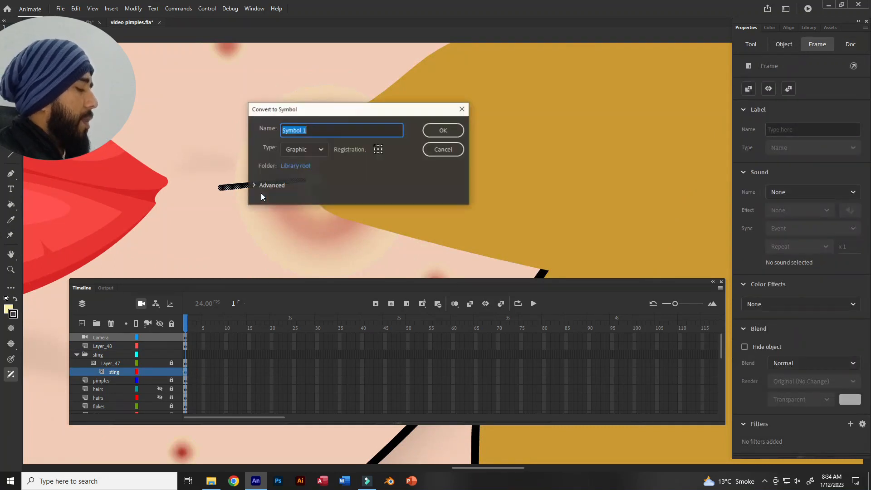
{"action": "type", "text": "sting"}
{"action": "key", "text": "Return"}
{"action": "left_click", "coordinate": [438, 177]}
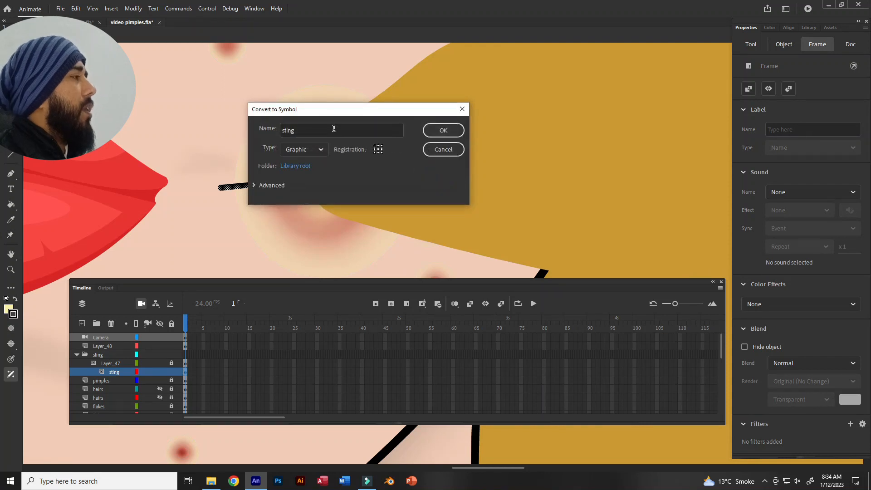
Step: Change the new graphic symbol's name to stingg and create the symbol
{"action": "left_click", "coordinate": [335, 129]}
{"action": "left_click_drag", "start_coordinate": [356, 131], "coordinate": [251, 136]}
{"action": "left_click", "coordinate": [333, 132]}
{"action": "left_click_drag", "start_coordinate": [339, 130], "coordinate": [216, 129]}
{"action": "type", "text": "sting"}
{"action": "key", "text": "Return"}
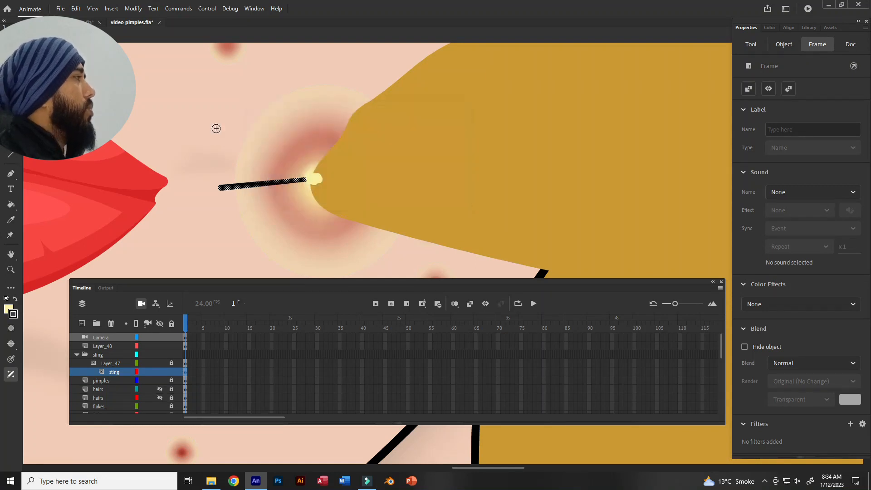
Step: Lock the sting layer and hide the Layer_47 mask above it
{"action": "key", "text": "v"}
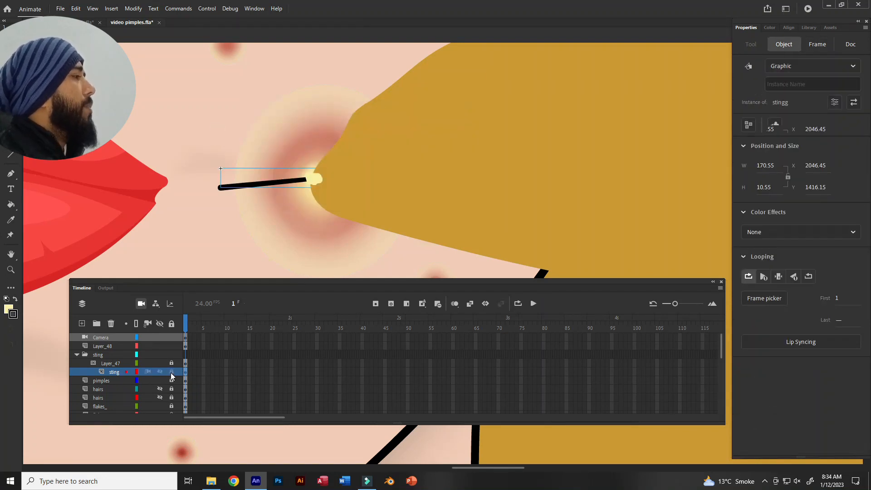
{"action": "left_click", "coordinate": [159, 363]}
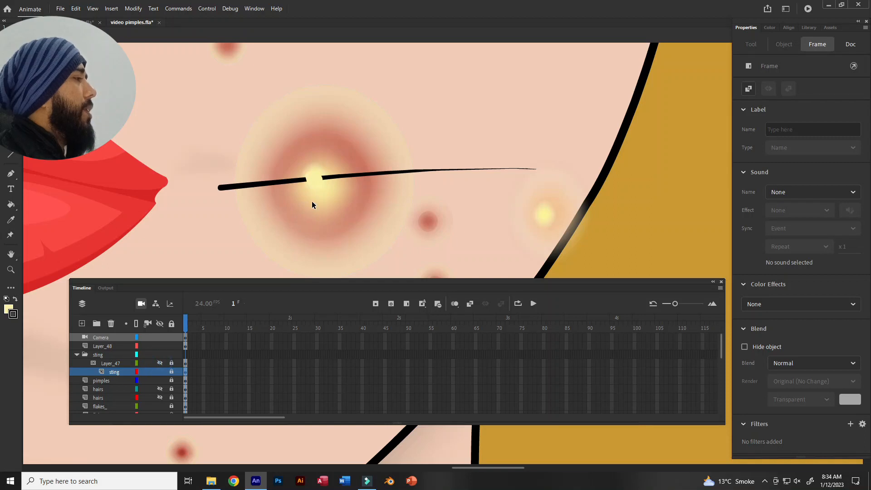
Step: Extend the frames of all layers to about frame 146 and briefly preview the animation from the start
{"action": "scroll", "coordinate": [312, 201], "scroll_direction": "down", "scroll_amount": 5}
{"action": "left_click_drag", "start_coordinate": [304, 295], "coordinate": [287, 300]}
{"action": "scroll", "coordinate": [358, 188], "scroll_direction": "down", "scroll_amount": 4}
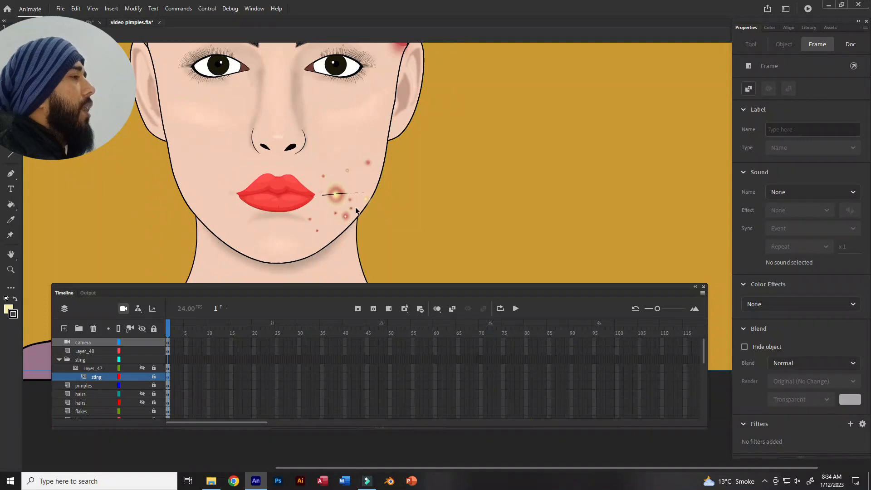
{"action": "scroll", "coordinate": [439, 385], "scroll_direction": "right", "scroll_amount": 6}
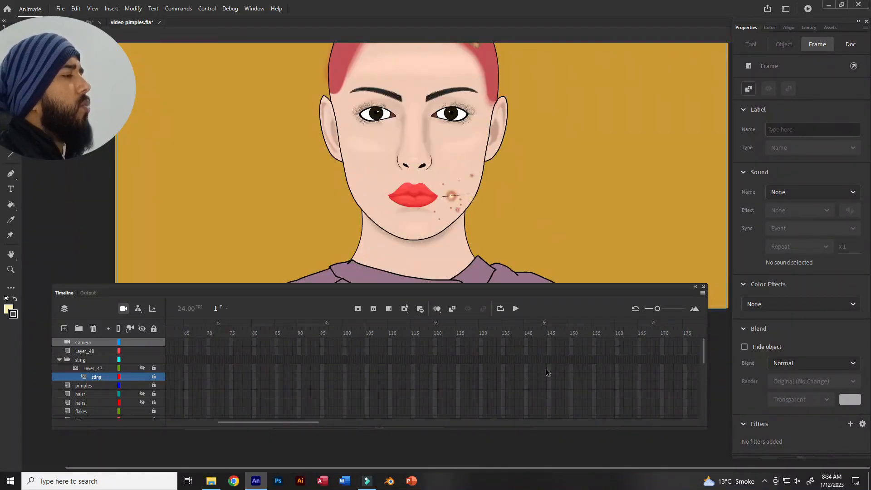
{"action": "left_click_drag", "start_coordinate": [554, 348], "coordinate": [565, 396]}
{"action": "key", "text": "F5"}
{"action": "left_click_drag", "start_coordinate": [547, 327], "coordinate": [539, 333]}
{"action": "left_click", "coordinate": [554, 335]}
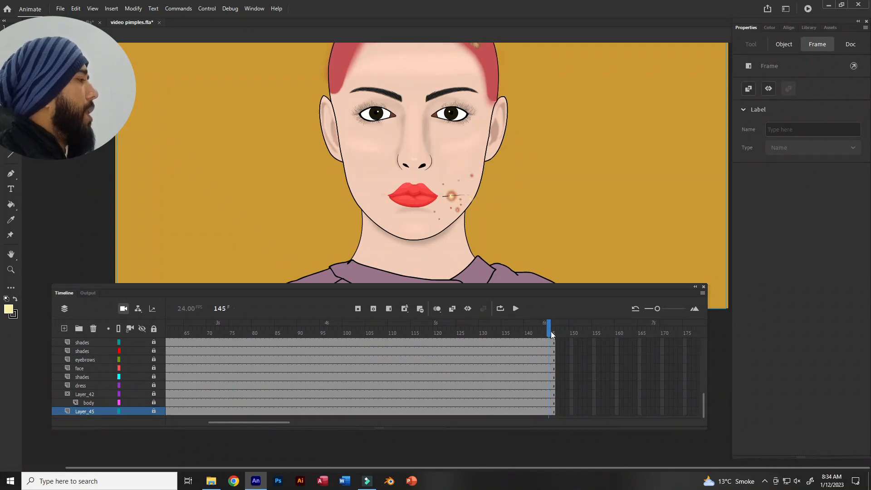
{"action": "key", "text": "Return"}
{"action": "key", "text": "Return"}
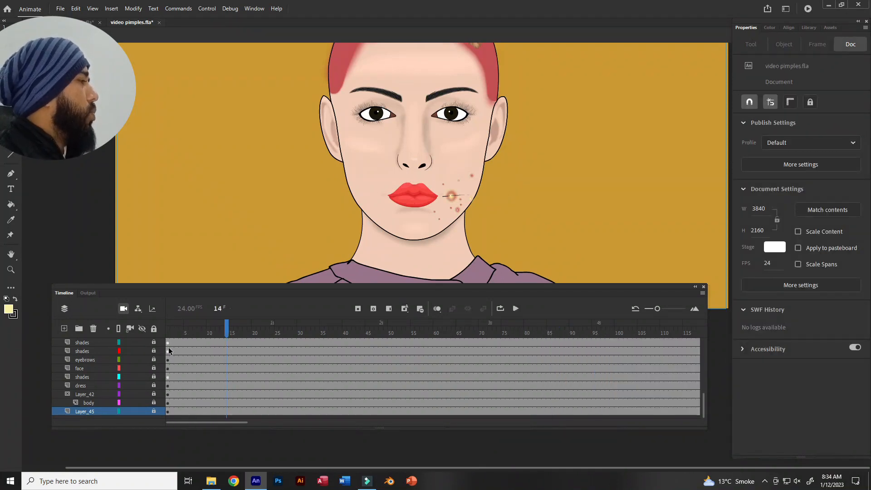
Step: Add a new layer above Layer_48, name it tool and save the document
{"action": "scroll", "coordinate": [178, 369], "scroll_direction": "up", "scroll_amount": 3}
{"action": "left_click", "coordinate": [164, 349]}
{"action": "scroll", "coordinate": [91, 372], "scroll_direction": "up", "scroll_amount": 5}
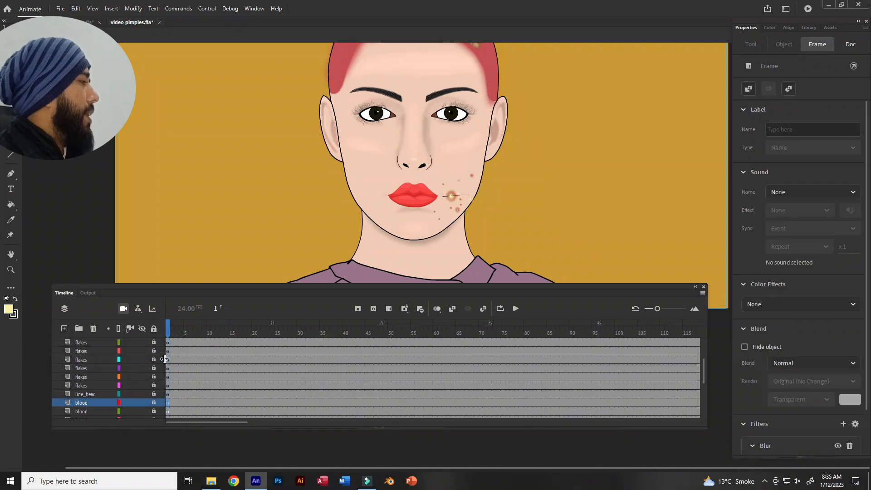
{"action": "left_click", "coordinate": [78, 352]}
{"action": "left_click", "coordinate": [64, 328]}
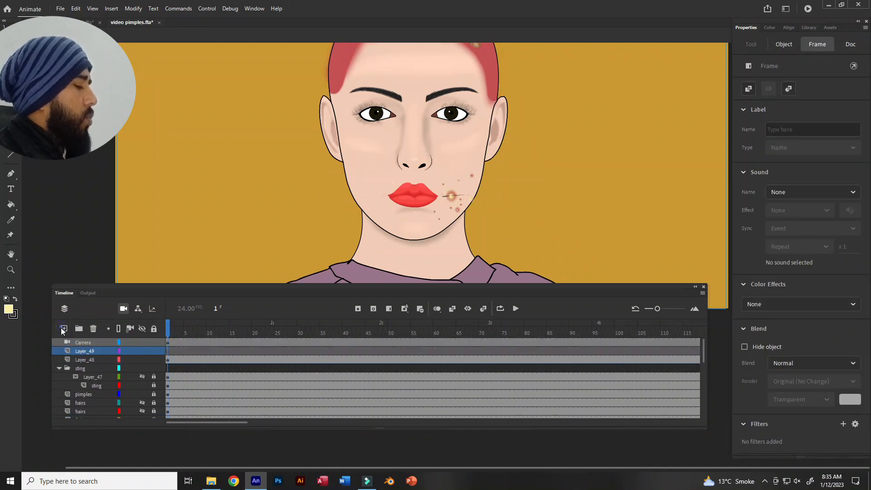
{"action": "double_click", "coordinate": [79, 352]}
{"action": "type", "text": "to"}
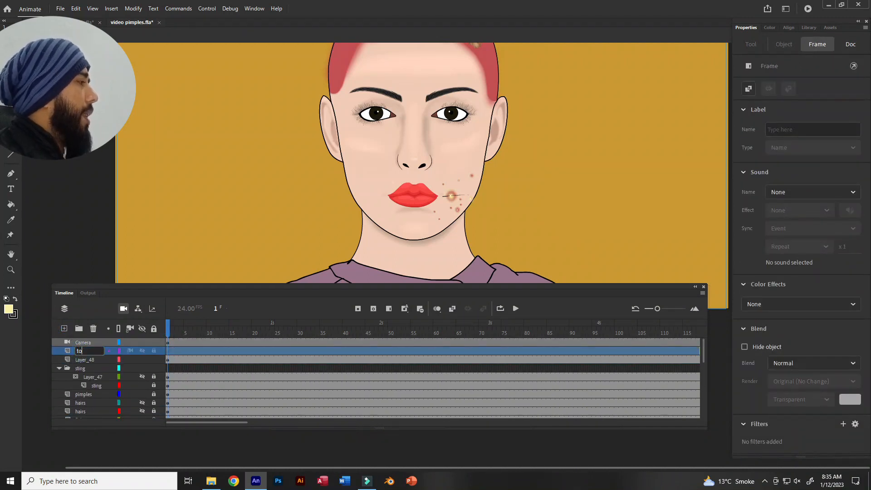
{"action": "type", "text": "ol"}
{"action": "key", "text": "Return"}
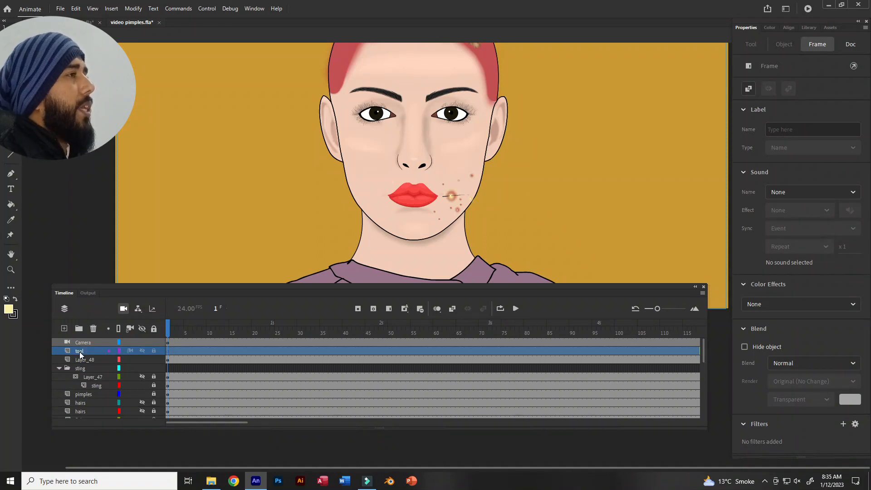
{"action": "key", "text": "ctrl+s"}
Step: Place the tool symbol from the library on the tool layer, then scale down and rotate the tweezers to lie horizontally beside the face
{"action": "scroll", "coordinate": [417, 173], "scroll_direction": "up", "scroll_amount": 1}
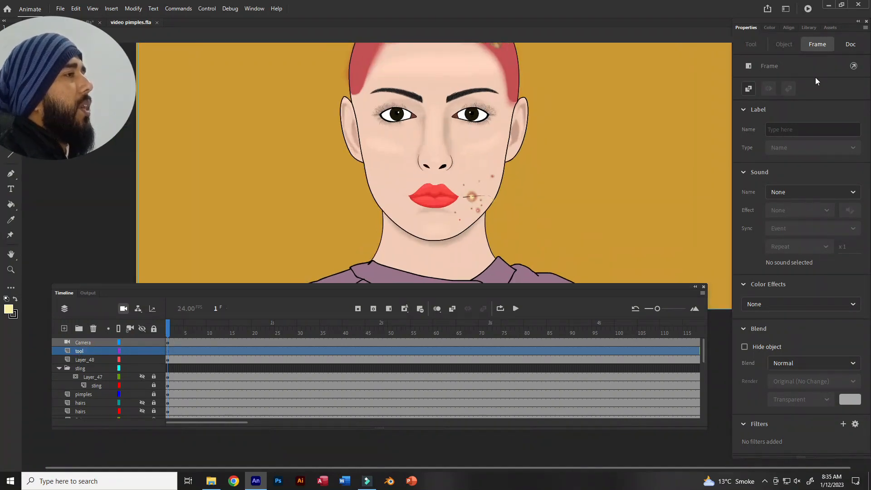
{"action": "left_click", "coordinate": [808, 28]}
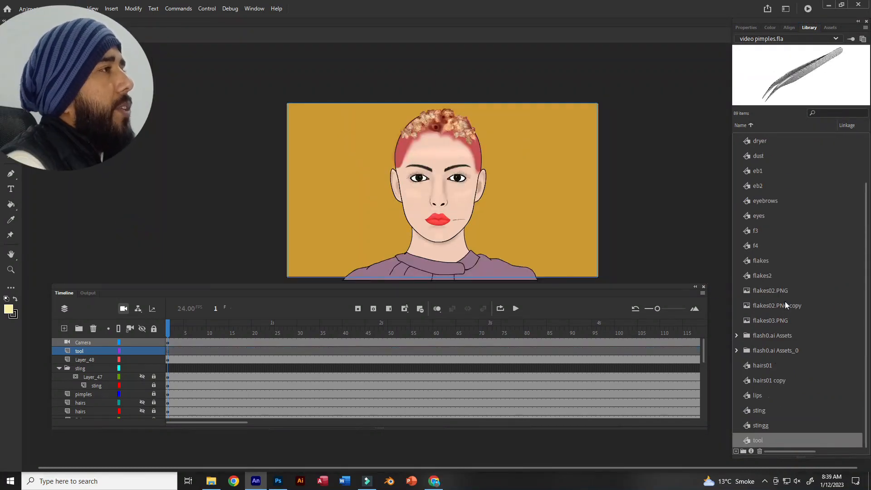
{"action": "left_click", "coordinate": [779, 441]}
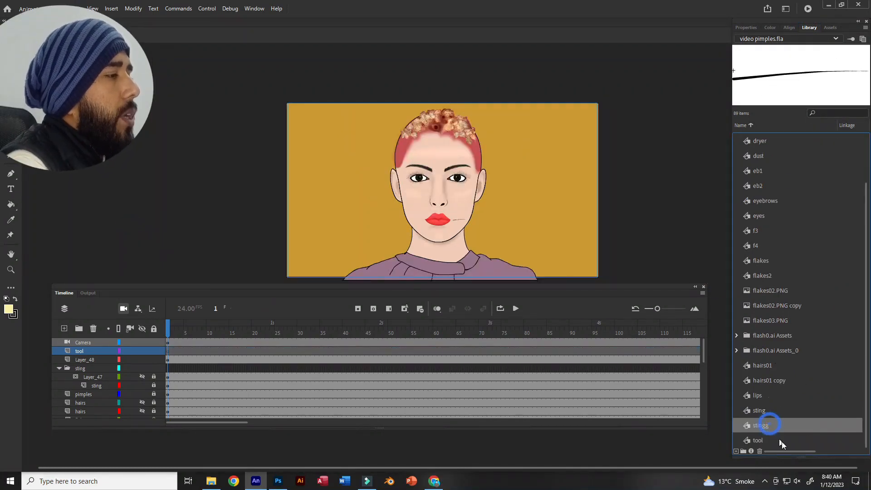
{"action": "left_click_drag", "start_coordinate": [764, 431], "coordinate": [486, 217]}
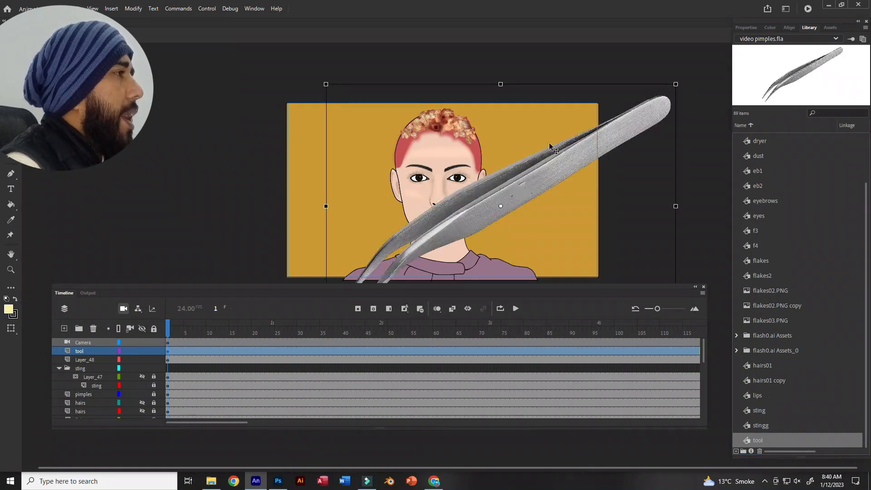
{"action": "left_click_drag", "start_coordinate": [675, 84], "coordinate": [556, 210]}
{"action": "scroll", "coordinate": [581, 246], "scroll_direction": "up", "scroll_amount": 2}
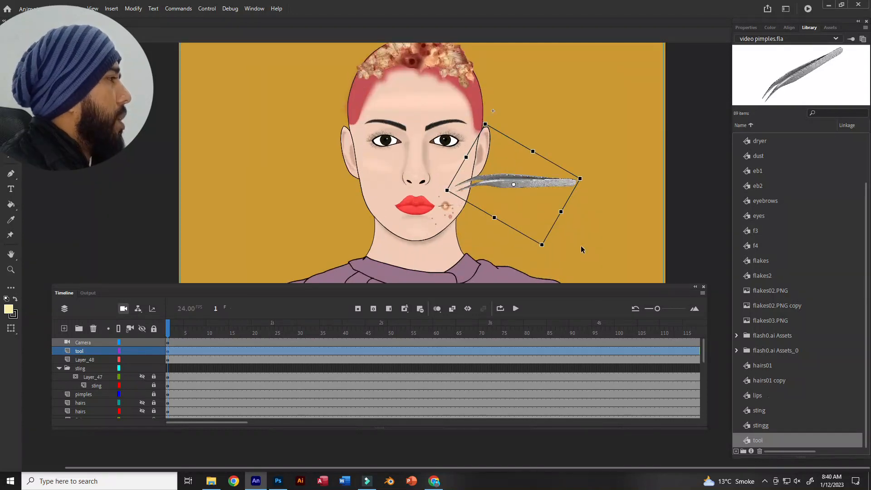
Step: Open the tweezers symbol to inspect its internal layers, and return to the main scene
{"action": "scroll", "coordinate": [580, 243], "scroll_direction": "up", "scroll_amount": 1}
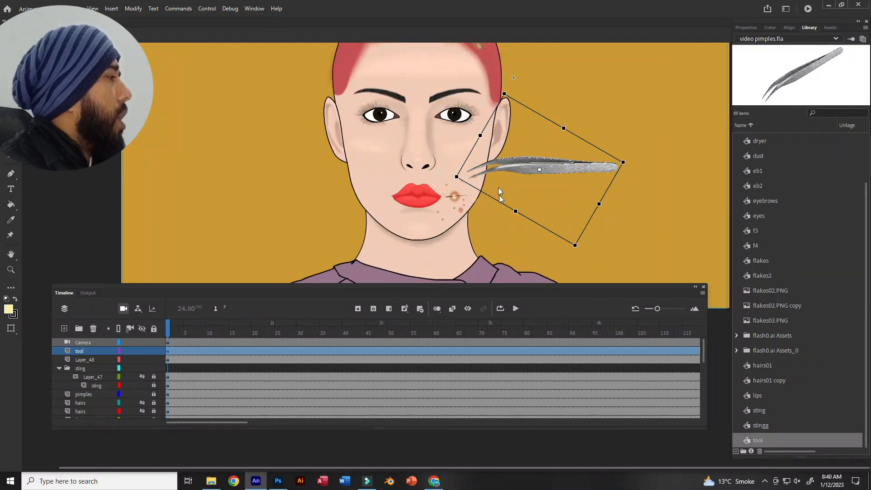
{"action": "scroll", "coordinate": [612, 187], "scroll_direction": "up", "scroll_amount": 2}
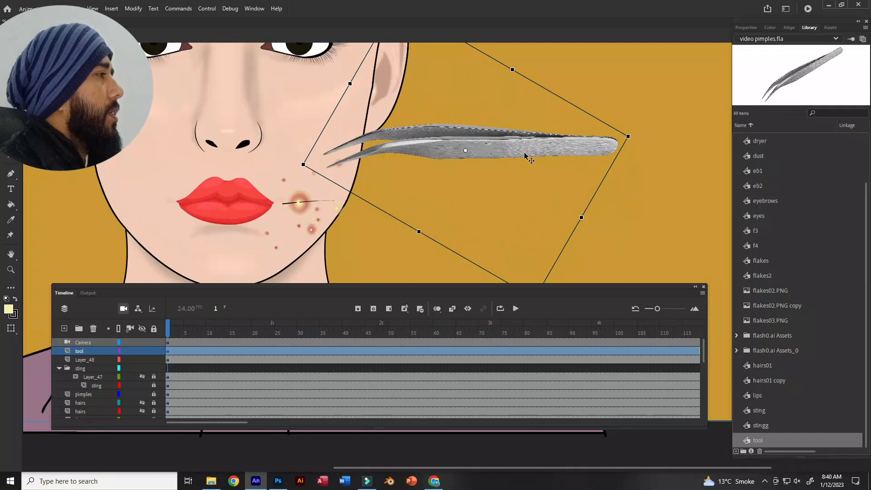
{"action": "double_click", "coordinate": [517, 146]}
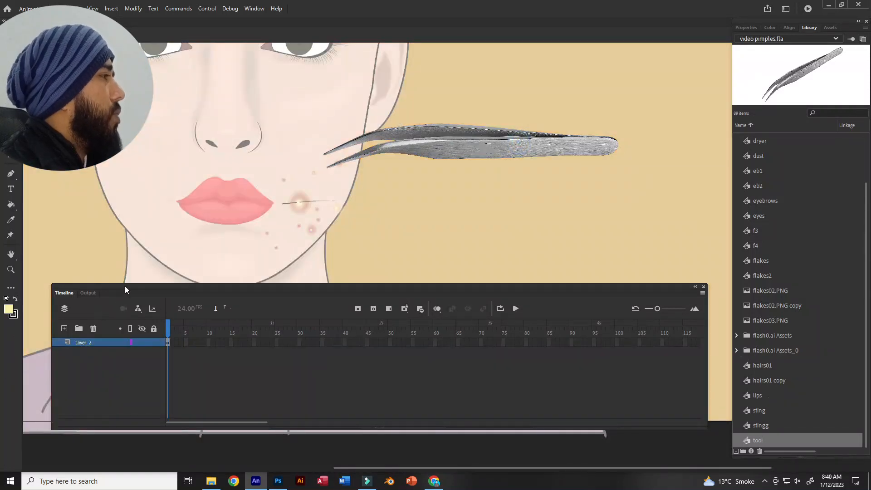
{"action": "double_click", "coordinate": [74, 222]}
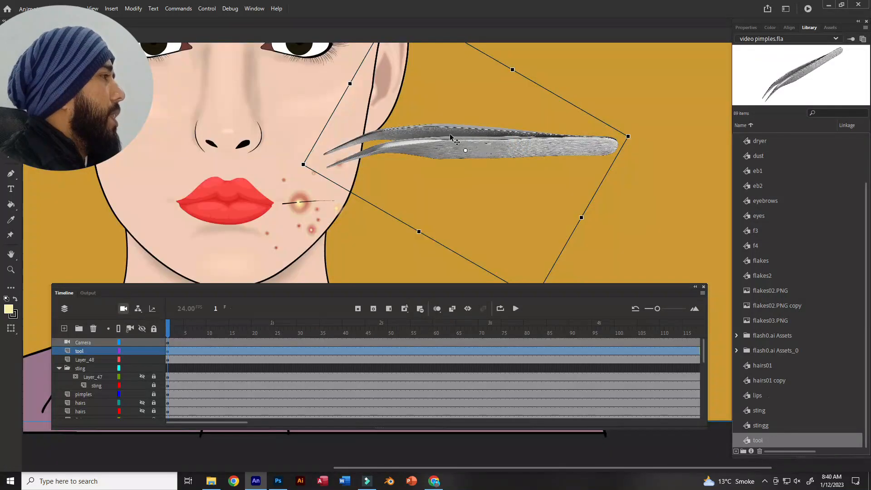
Step: Inside the tweezers symbol, lock the artwork layer and add the text "Pendo Studio ASMR" on a new layer above it
{"action": "double_click", "coordinate": [433, 151]}
{"action": "left_click", "coordinate": [64, 329]}
{"action": "left_click", "coordinate": [154, 350]}
{"action": "left_click", "coordinate": [11, 189]}
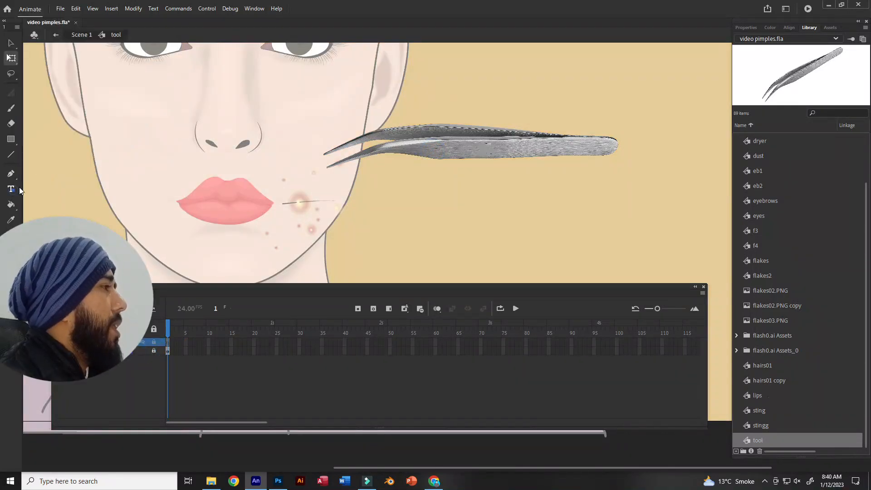
{"action": "left_click", "coordinate": [472, 153]}
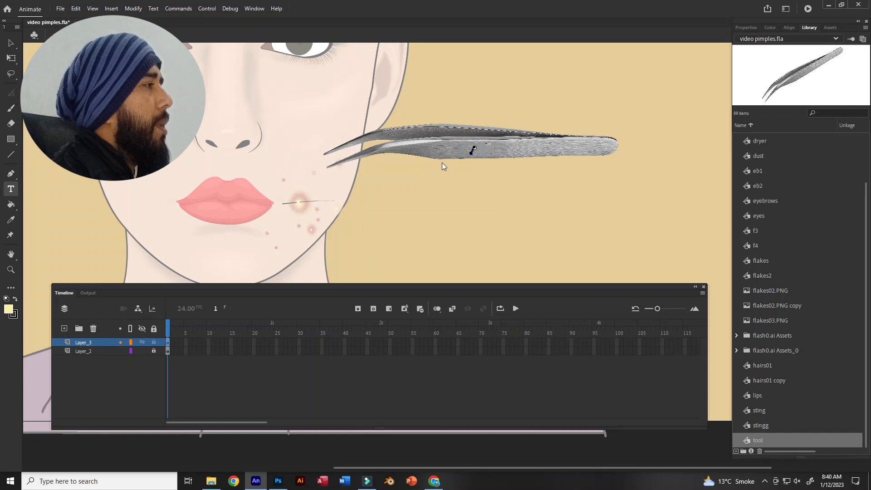
{"action": "left_click", "coordinate": [460, 146]}
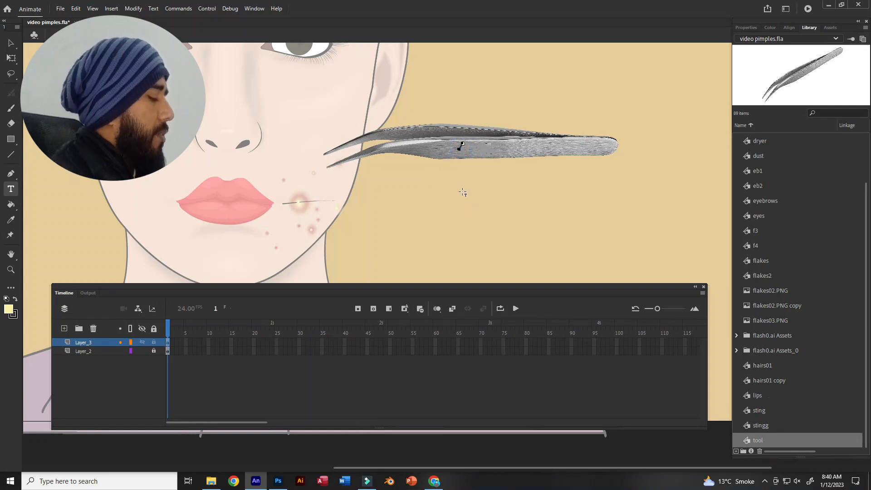
{"action": "type", "text": "stainless"}
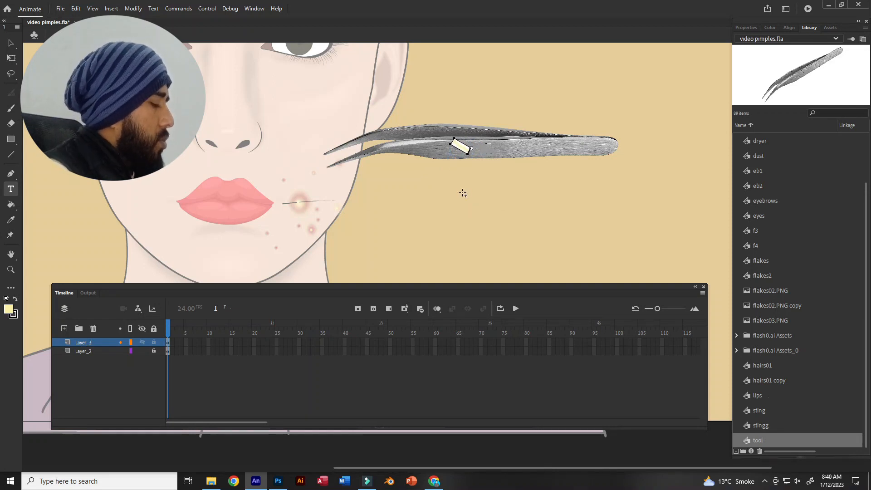
{"action": "type", "text": "tudio ASMR"}
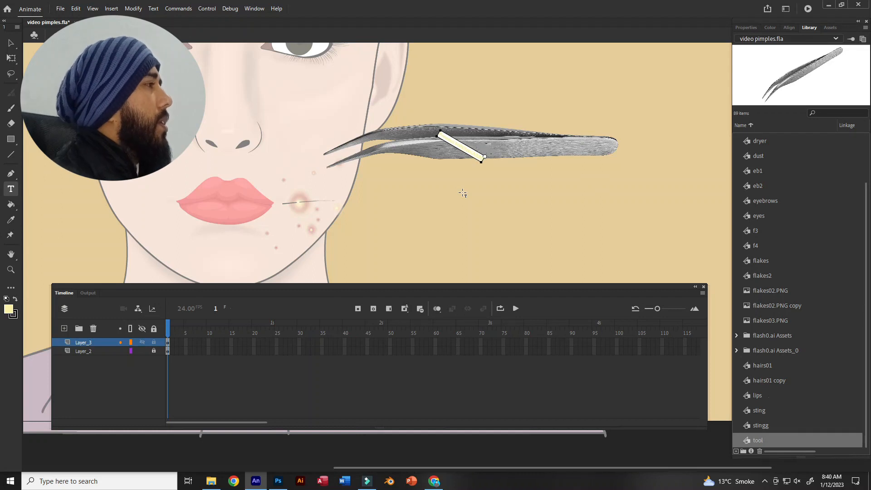
Step: Change the fill colour of the whole "Pendo Studio ASMR" text to black
{"action": "key", "text": "ctrl+a"}
{"action": "left_click", "coordinate": [745, 29]}
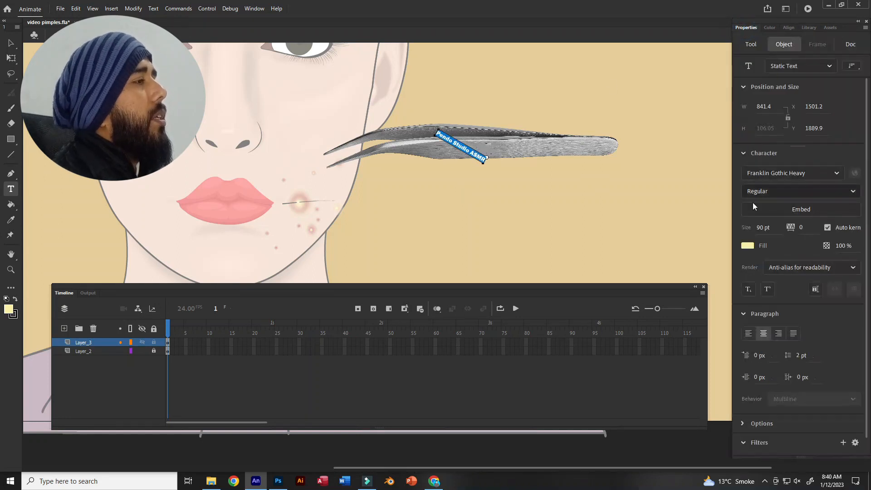
{"action": "left_click", "coordinate": [748, 245]}
{"action": "left_click", "coordinate": [607, 274]}
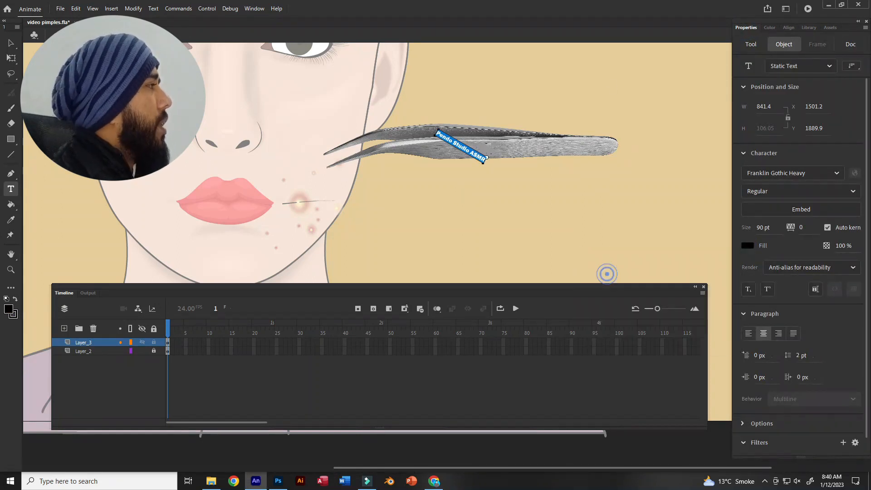
Step: Enlarge and rotate the text to lie horizontally along the tweezers' handle, and return to the main scene
{"action": "left_click", "coordinate": [12, 43]}
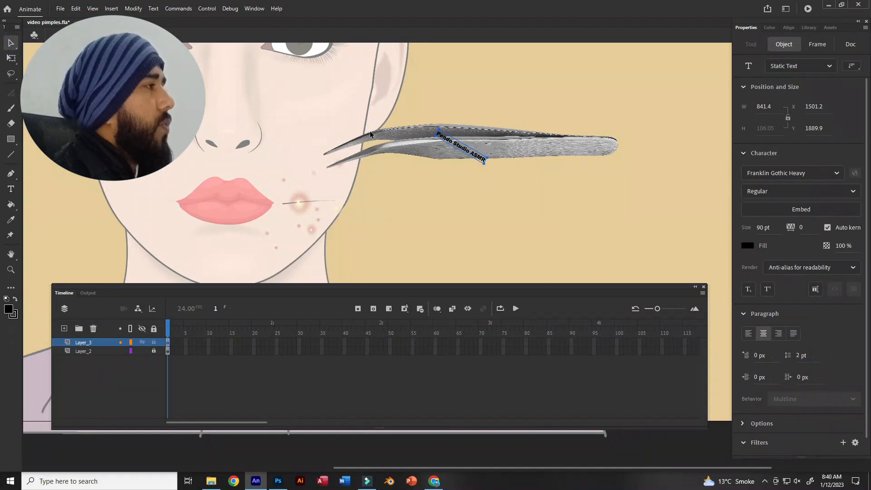
{"action": "key", "text": "q"}
{"action": "left_click_drag", "start_coordinate": [488, 172], "coordinate": [549, 150]}
{"action": "left_click", "coordinate": [13, 42]}
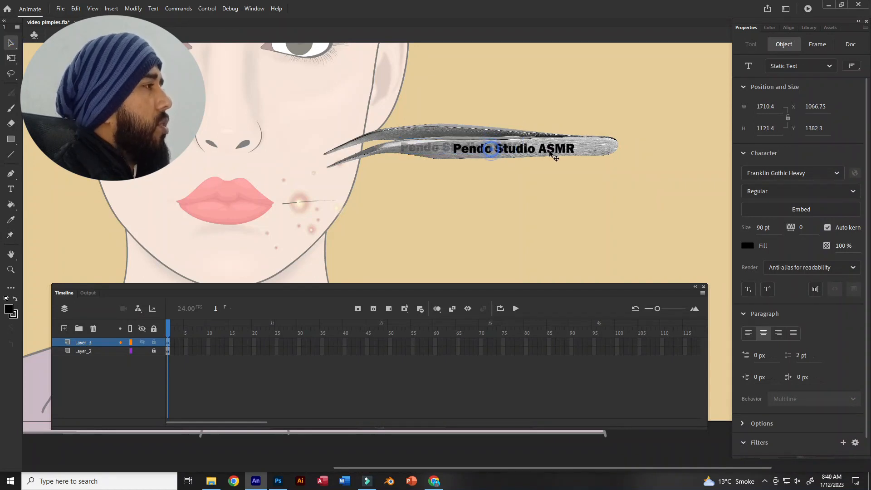
{"action": "double_click", "coordinate": [610, 189]}
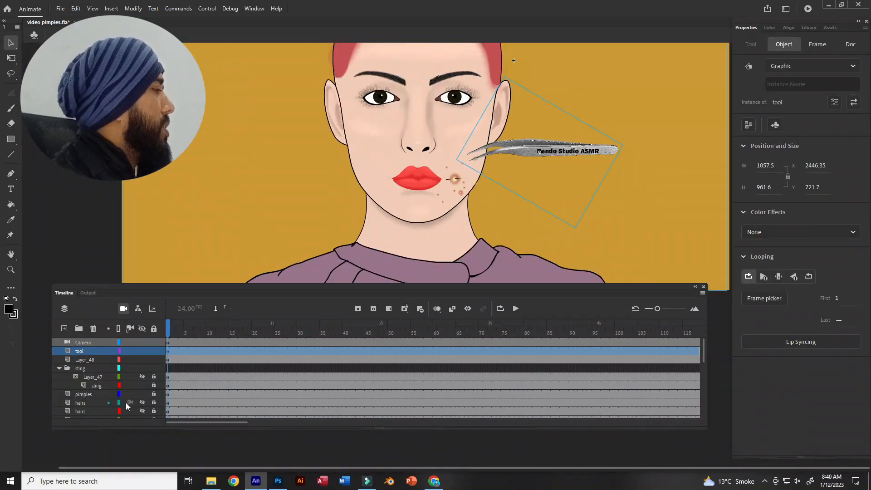
Step: Show and lock Layer_47 in the sting folder, and move the tweezers off the stage to the right at frame 1
{"action": "left_click", "coordinate": [140, 376]}
{"action": "left_click", "coordinate": [153, 376]}
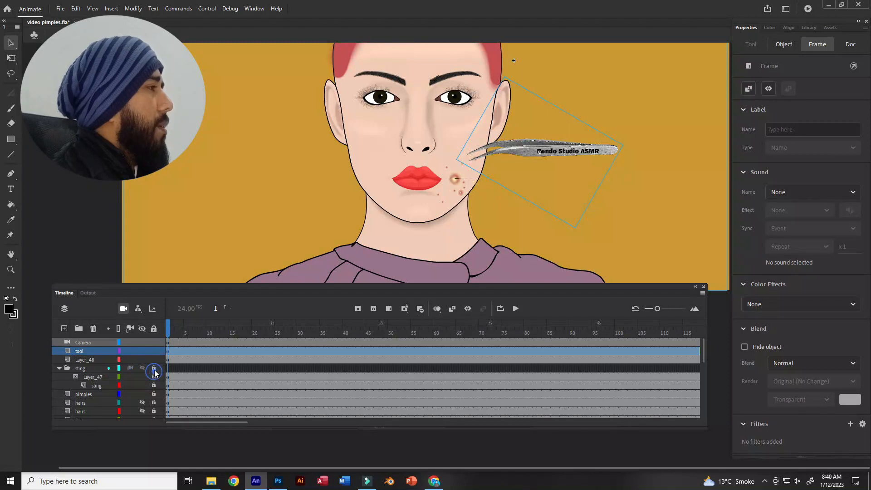
{"action": "scroll", "coordinate": [253, 163], "scroll_direction": "down", "scroll_amount": 1}
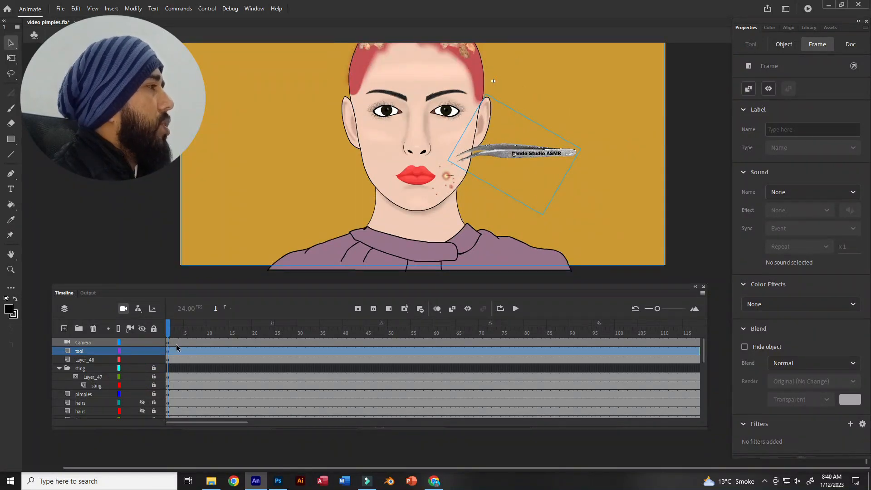
{"action": "left_click_drag", "start_coordinate": [489, 156], "coordinate": [729, 157]}
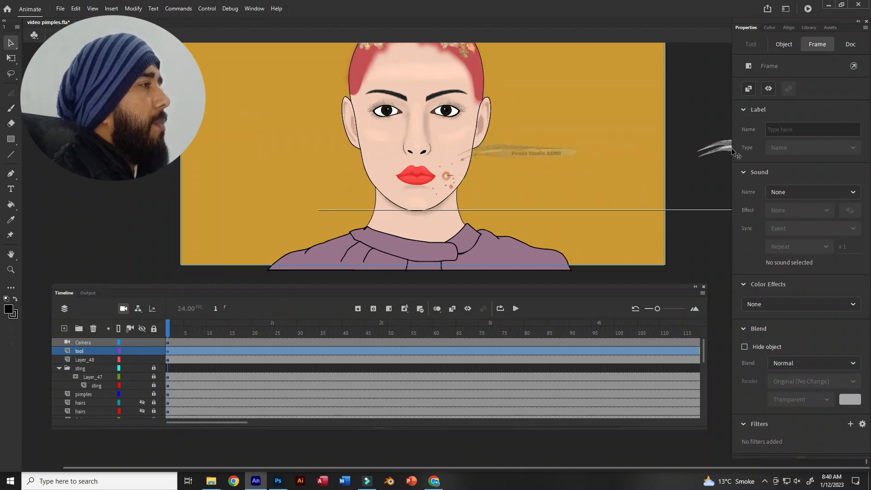
Step: Insert a keyframe on the Camera layer at frame 25
{"action": "left_click", "coordinate": [74, 344]}
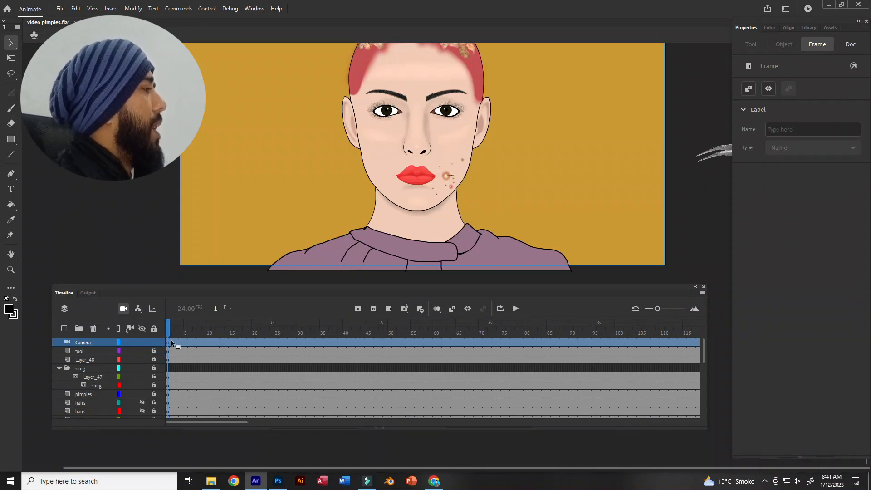
{"action": "left_click_drag", "start_coordinate": [169, 331], "coordinate": [277, 346]}
{"action": "left_click", "coordinate": [276, 342]}
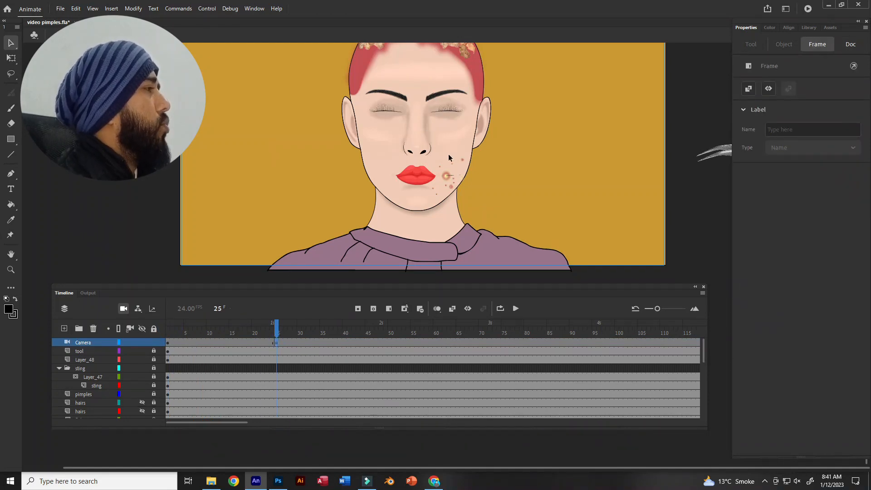
Step: At frame 25, zoom the camera to 289% and pan it to X -842, Y -908 to frame the lower face and pimples
{"action": "left_click", "coordinate": [123, 309]}
{"action": "left_click", "coordinate": [123, 309]}
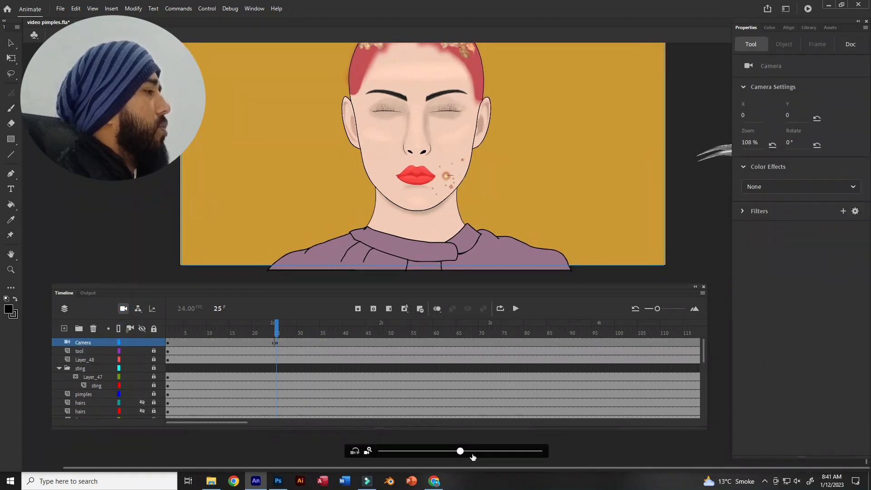
{"action": "left_click_drag", "start_coordinate": [551, 451], "coordinate": [552, 451]}
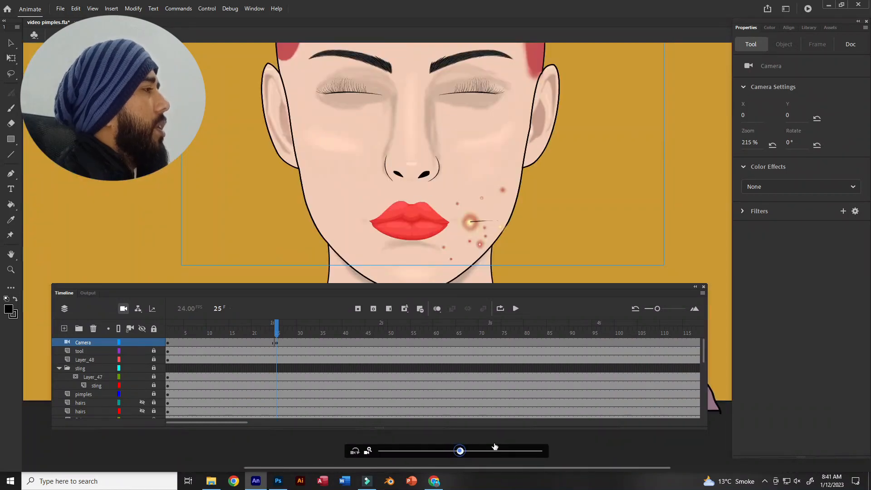
{"action": "left_click_drag", "start_coordinate": [495, 446], "coordinate": [494, 450]}
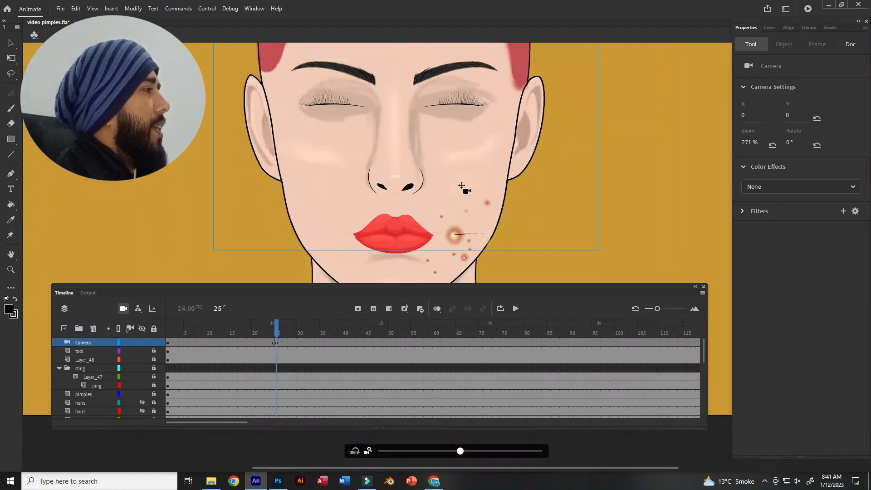
{"action": "left_click_drag", "start_coordinate": [404, 179], "coordinate": [442, 249]}
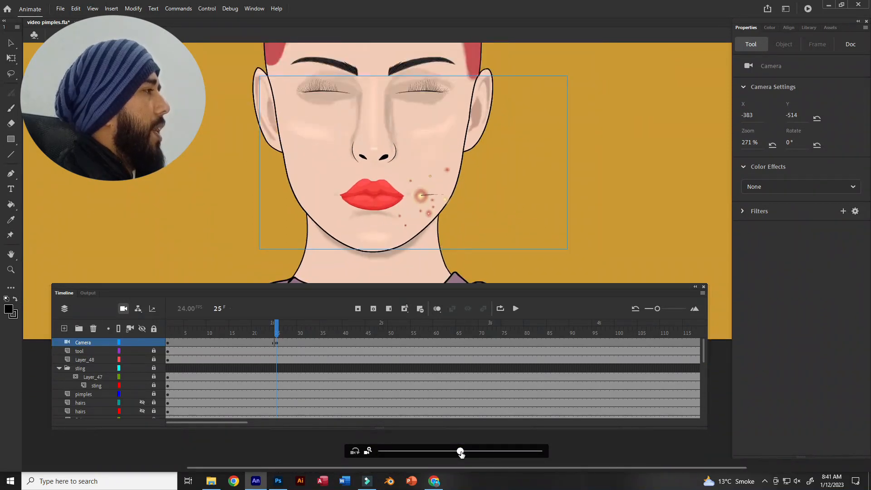
{"action": "left_click_drag", "start_coordinate": [461, 454], "coordinate": [469, 451]}
{"action": "left_click_drag", "start_coordinate": [401, 241], "coordinate": [436, 272]}
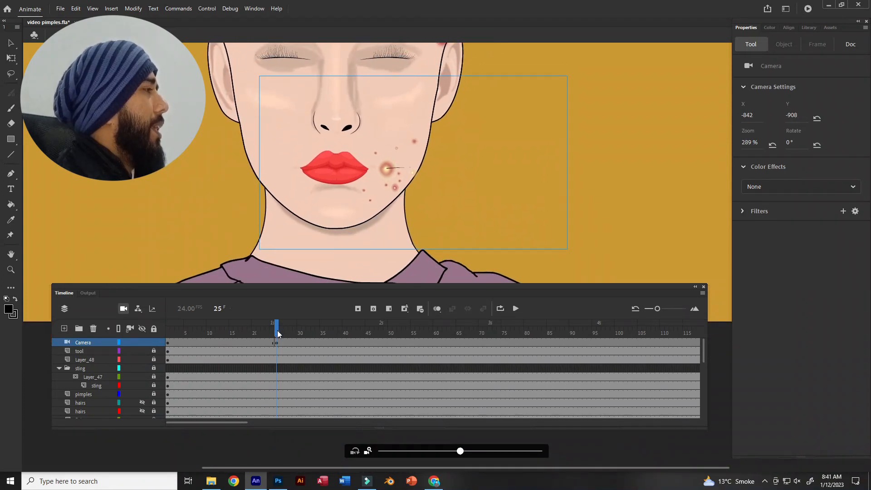
{"action": "key", "text": "ctrl+minus"}
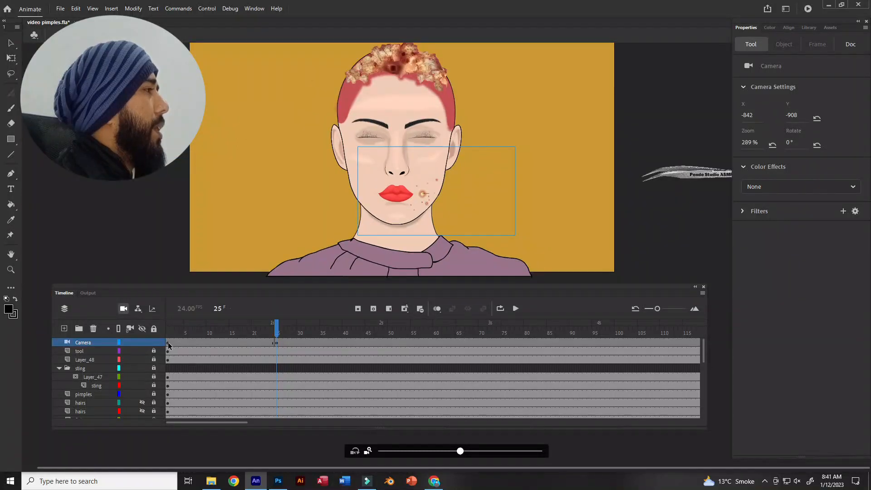
Step: Create a classic tween between the camera keyframes at frames 1 and 25, and preview the camera zoom
{"action": "left_click", "coordinate": [167, 344]}
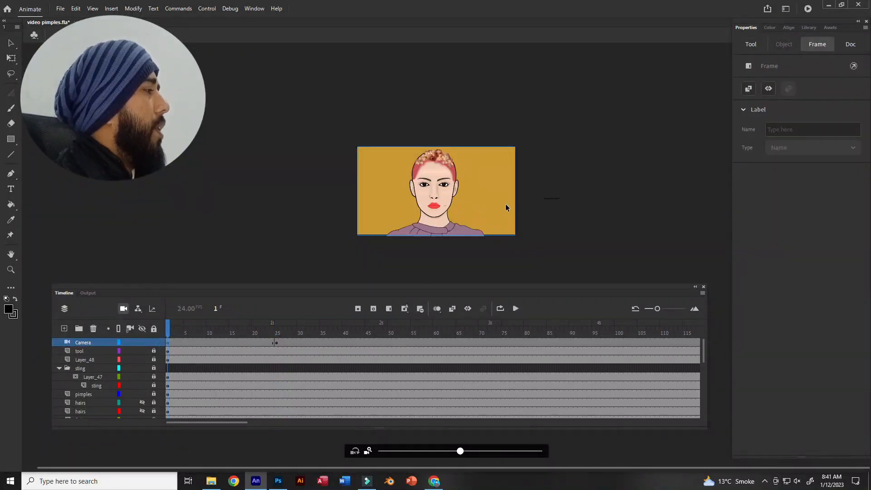
{"action": "key", "text": "ctrl+equal"}
{"action": "left_click", "coordinate": [274, 344]}
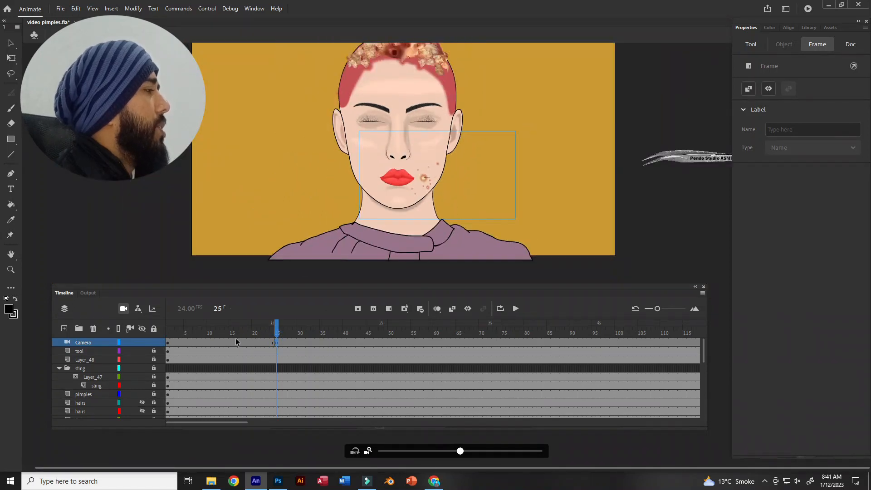
{"action": "right_click", "coordinate": [238, 336]}
{"action": "left_click", "coordinate": [307, 75]}
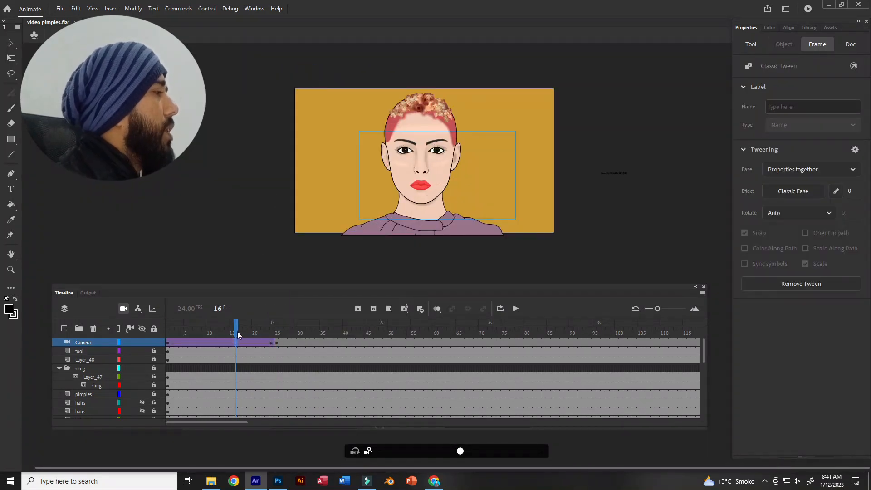
{"action": "key", "text": "Return"}
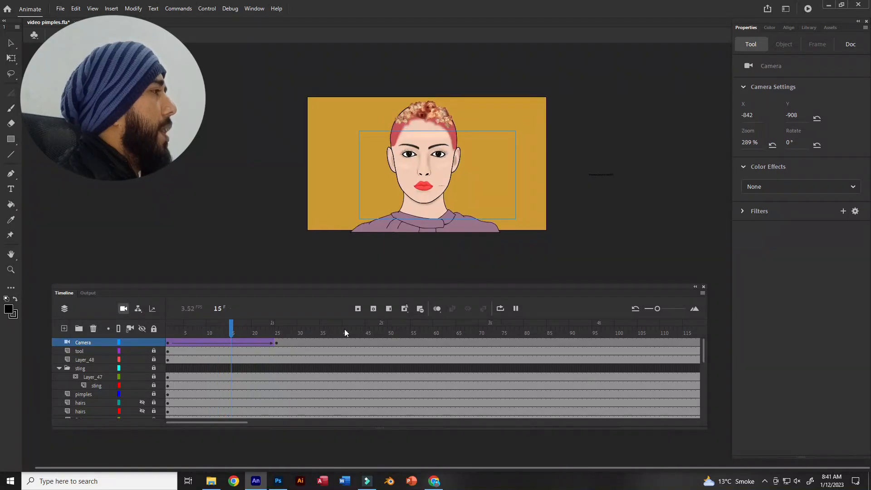
Step: Insert keyframes on the tool layer at about frame 32 and at frame 60
{"action": "left_click", "coordinate": [11, 42]}
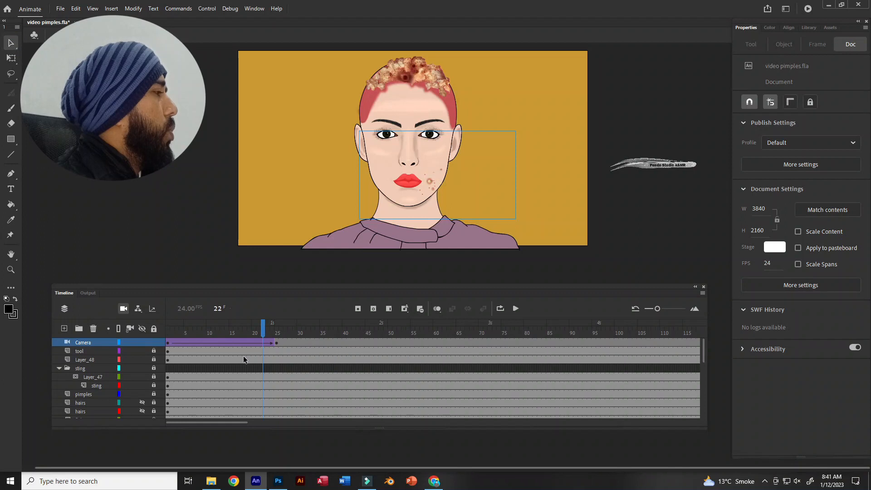
{"action": "left_click", "coordinate": [281, 351]}
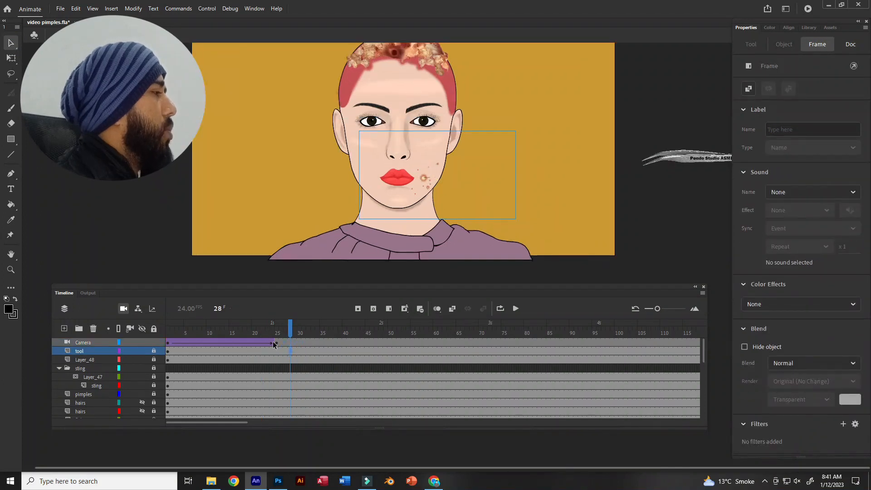
{"action": "left_click", "coordinate": [308, 351]}
{"action": "key", "text": "F6"}
{"action": "left_click", "coordinate": [436, 349]}
Step: At frame 60, move the tweezers beside the pimpled cheek and scale them down to about 1666 by 1515 px
{"action": "left_click", "coordinate": [678, 160]}
{"action": "left_click_drag", "start_coordinate": [678, 160], "coordinate": [462, 184]}
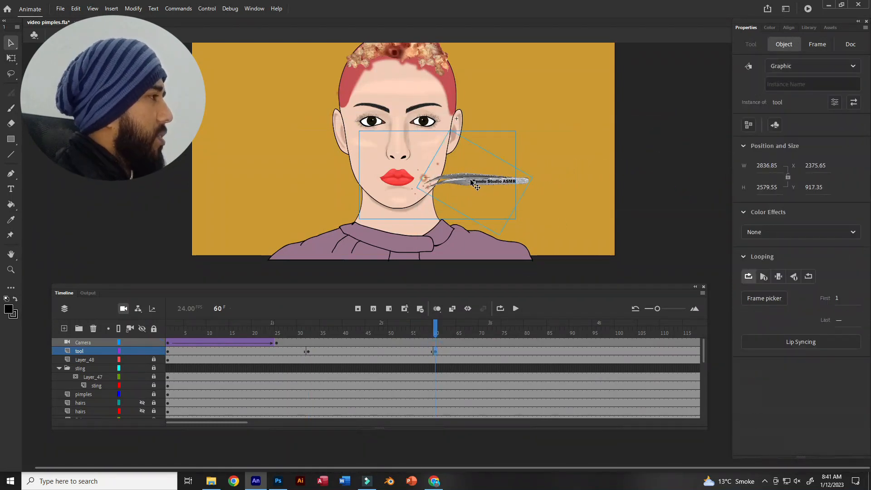
{"action": "key", "text": "q"}
{"action": "left_click_drag", "start_coordinate": [457, 118], "coordinate": [464, 145]}
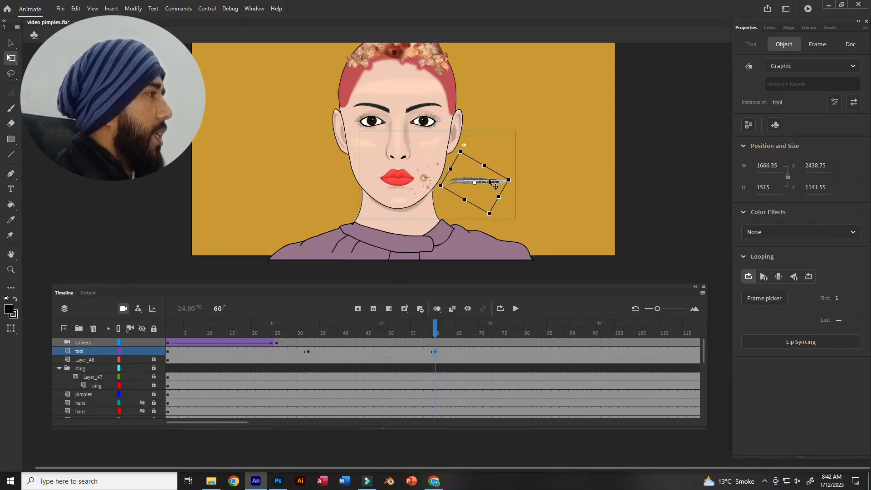
{"action": "left_click_drag", "start_coordinate": [486, 184], "coordinate": [479, 183]}
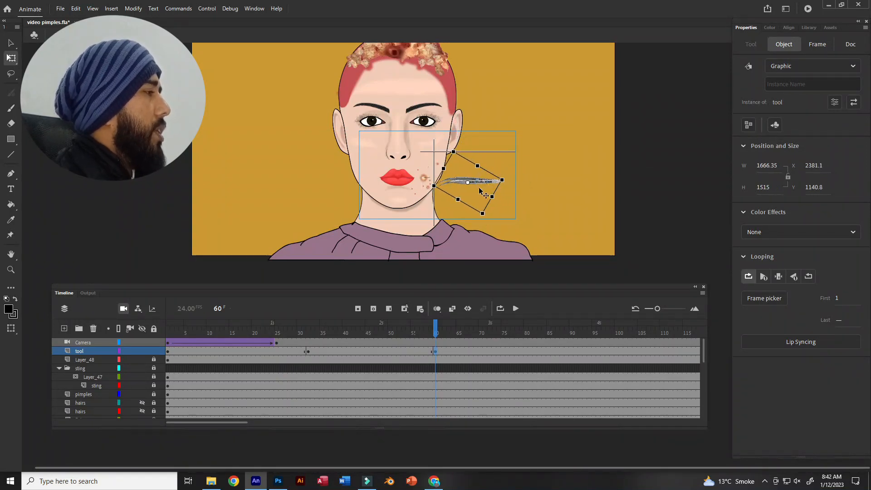
Step: Create a classic tween on the tool layer between about frame 32 and frame 60, and preview the tweezers' approach
{"action": "left_click", "coordinate": [401, 350]}
{"action": "left_click", "coordinate": [468, 308]}
{"action": "left_click", "coordinate": [318, 352]}
{"action": "key", "text": "Return"}
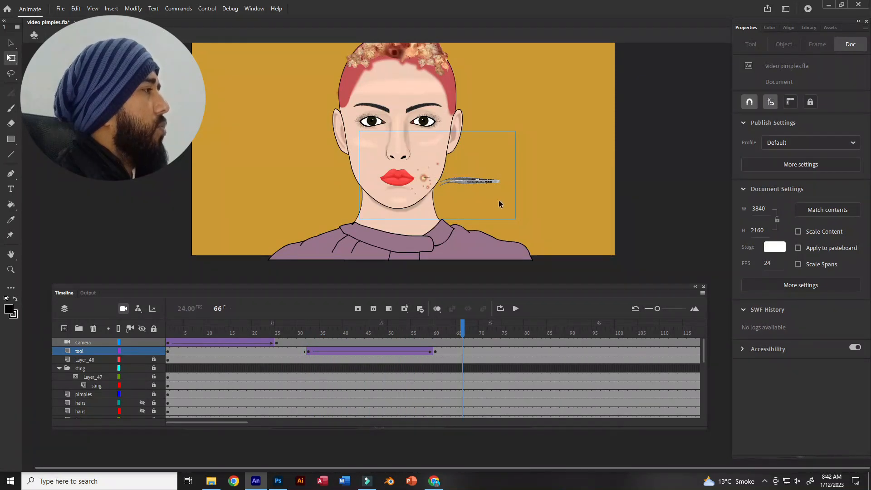
{"action": "scroll", "coordinate": [500, 204], "scroll_direction": "up", "scroll_amount": 2}
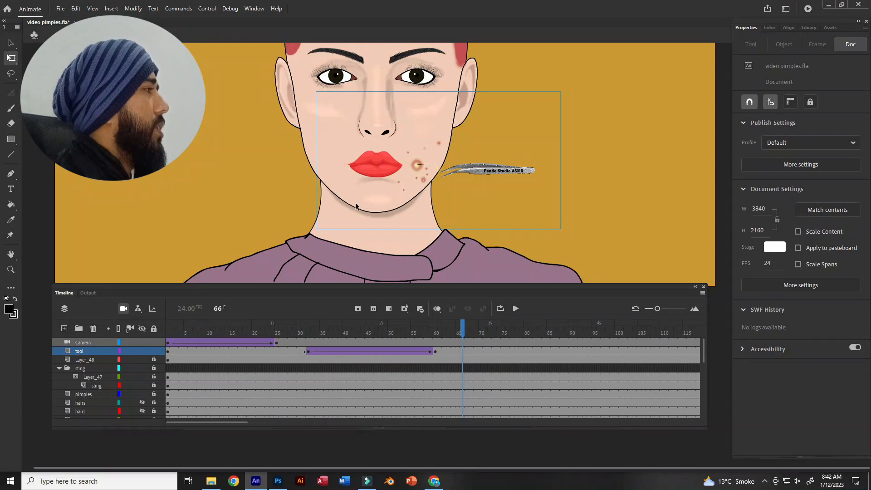
{"action": "scroll", "coordinate": [420, 147], "scroll_direction": "up", "scroll_amount": 3}
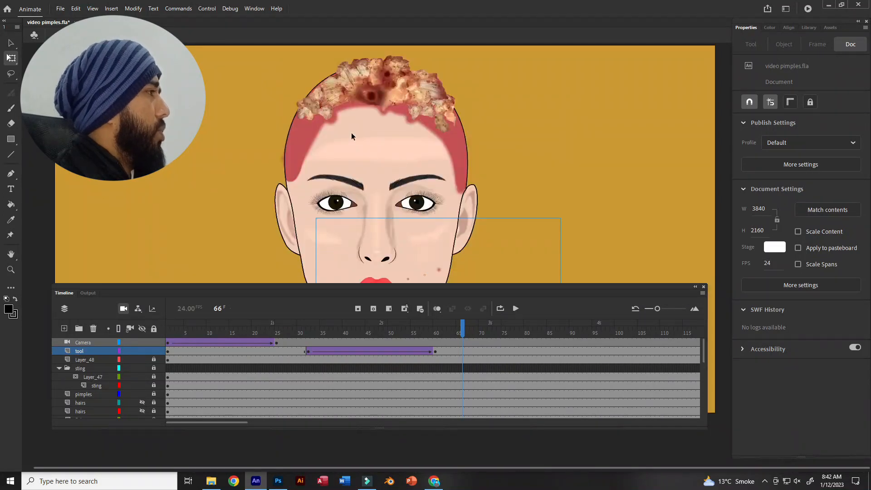
{"action": "scroll", "coordinate": [418, 141], "scroll_direction": "down", "scroll_amount": 3}
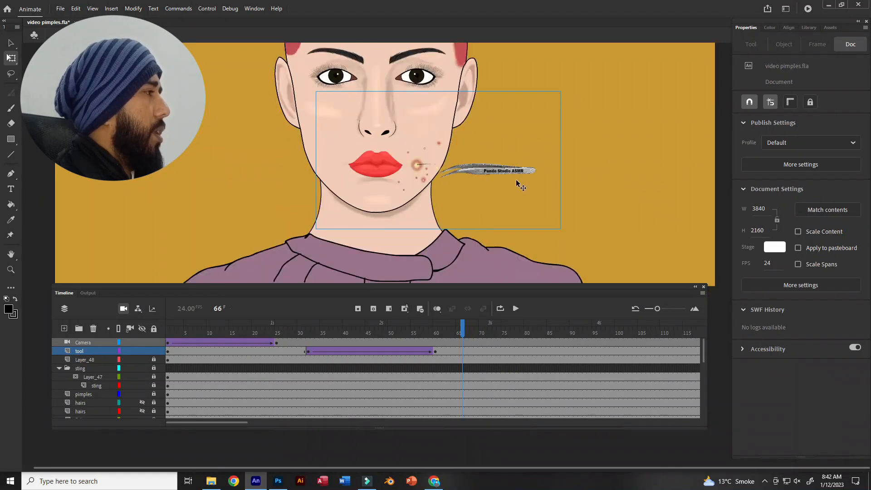
{"action": "scroll", "coordinate": [537, 178], "scroll_direction": "up", "scroll_amount": 2}
{"action": "scroll", "coordinate": [436, 383], "scroll_direction": "right", "scroll_amount": 1}
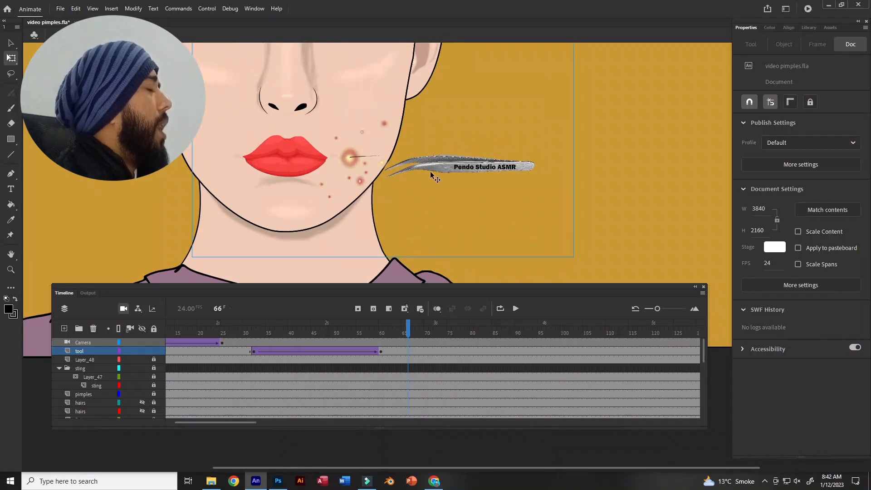
Step: Insert keyframes on the tool layer at frames 61 and 68, and at frame 68 move the tweezers' tips onto the large pimple's sting
{"action": "scroll", "coordinate": [435, 152], "scroll_direction": "up", "scroll_amount": 2}
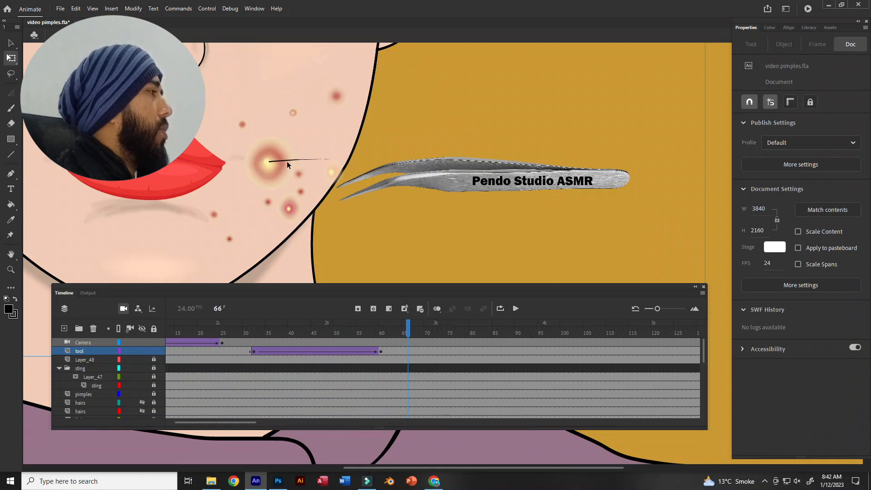
{"action": "scroll", "coordinate": [391, 366], "scroll_direction": "right", "scroll_amount": 3}
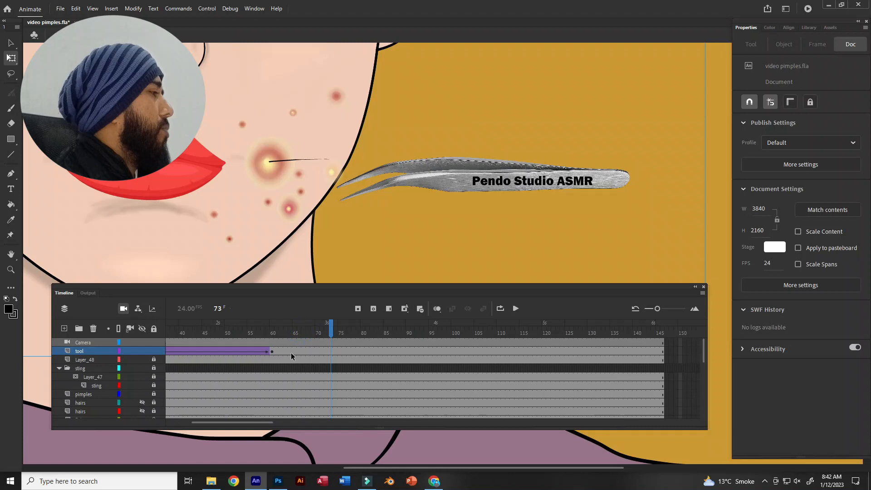
{"action": "left_click", "coordinate": [277, 351]}
{"action": "left_click", "coordinate": [493, 166]}
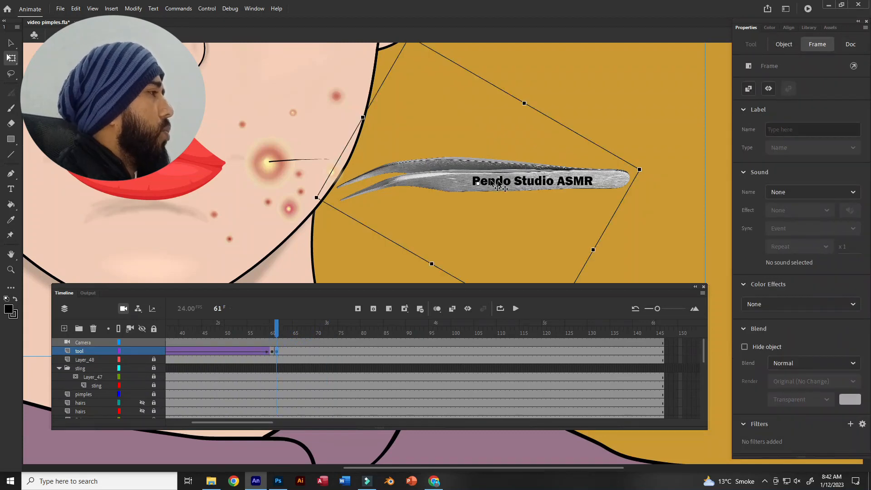
{"action": "left_click", "coordinate": [343, 195]}
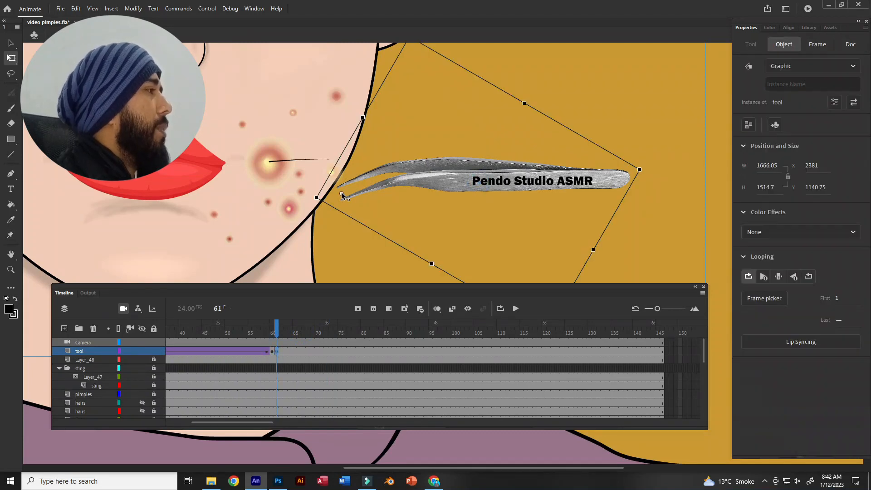
{"action": "left_click", "coordinate": [308, 351]}
{"action": "left_click_drag", "start_coordinate": [401, 182], "coordinate": [344, 152]}
{"action": "left_click_drag", "start_coordinate": [534, 149], "coordinate": [534, 149]}
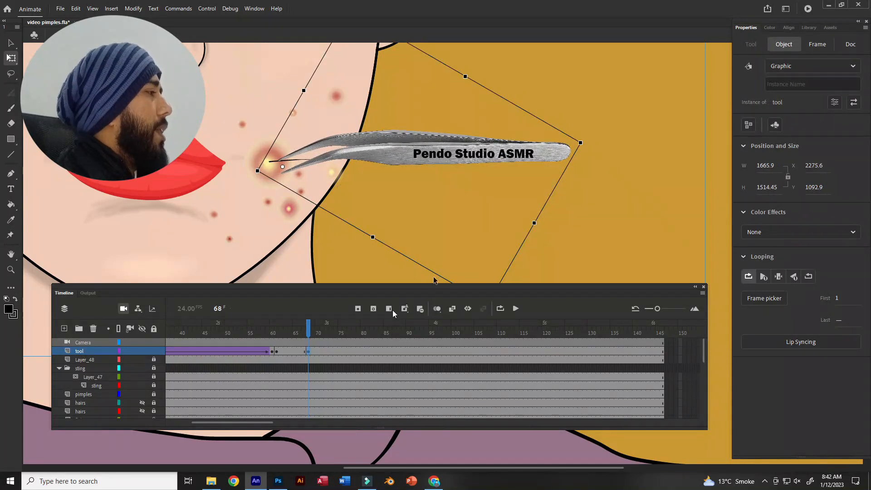
Step: Create a classic tween on the tool layer between frames 61 and 68, and preview the tweezers reaching the sting
{"action": "left_click", "coordinate": [286, 352]}
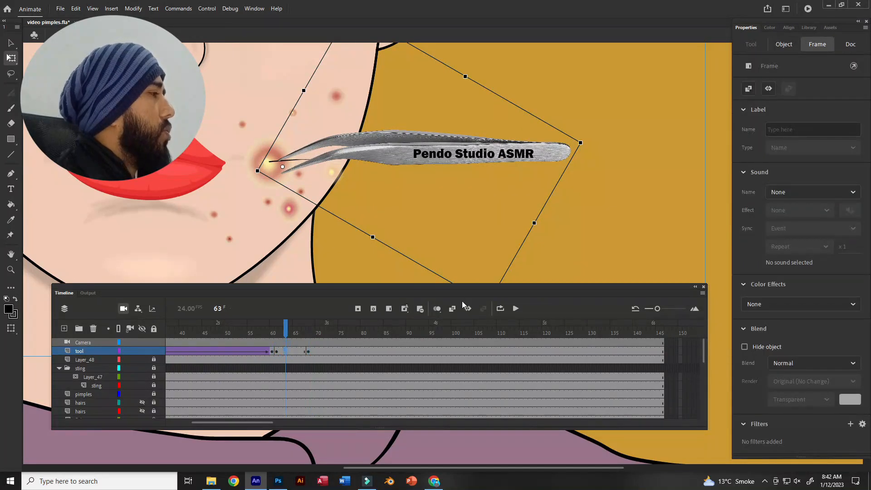
{"action": "left_click", "coordinate": [438, 312]}
{"action": "left_click", "coordinate": [450, 312]}
{"action": "left_click", "coordinate": [257, 352]}
{"action": "key", "text": "Return"}
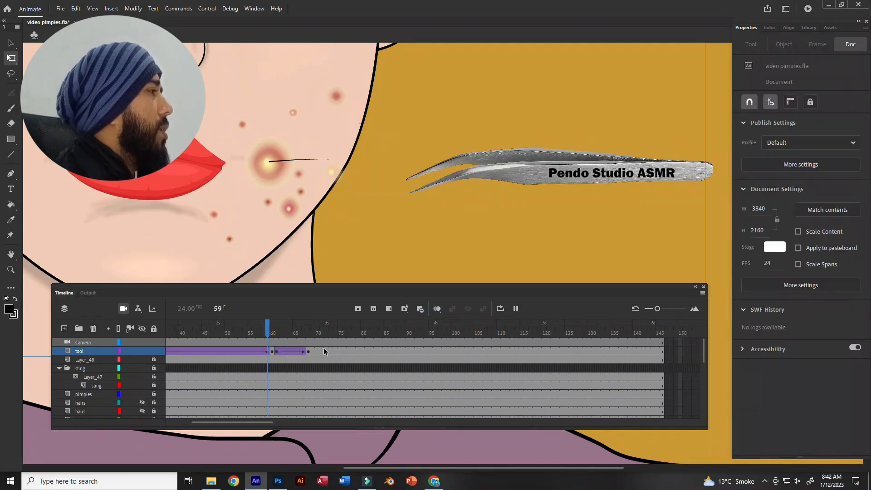
{"action": "key", "text": "Return"}
Step: Insert keyframes on the tool layer at frames 75, 86 and 97 while the tweezers hold the sting
{"action": "left_click", "coordinate": [340, 349]}
{"action": "key", "text": "F6"}
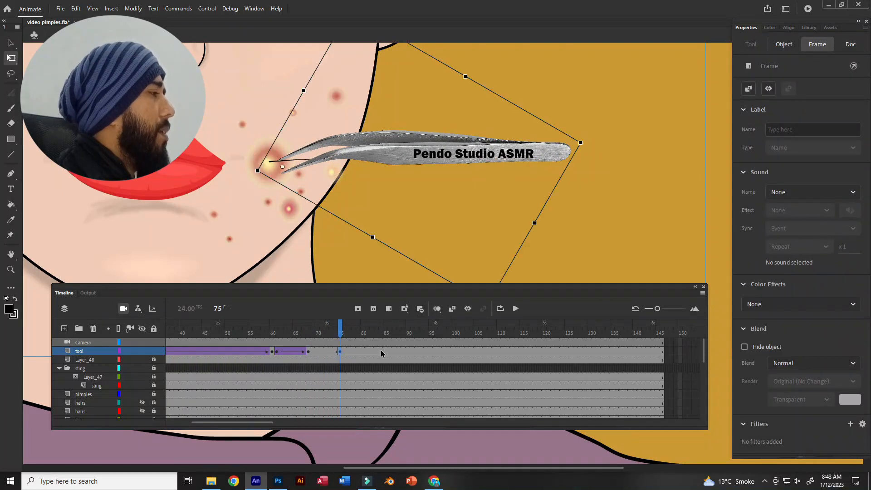
{"action": "left_click", "coordinate": [389, 351]}
{"action": "key", "text": "F6"}
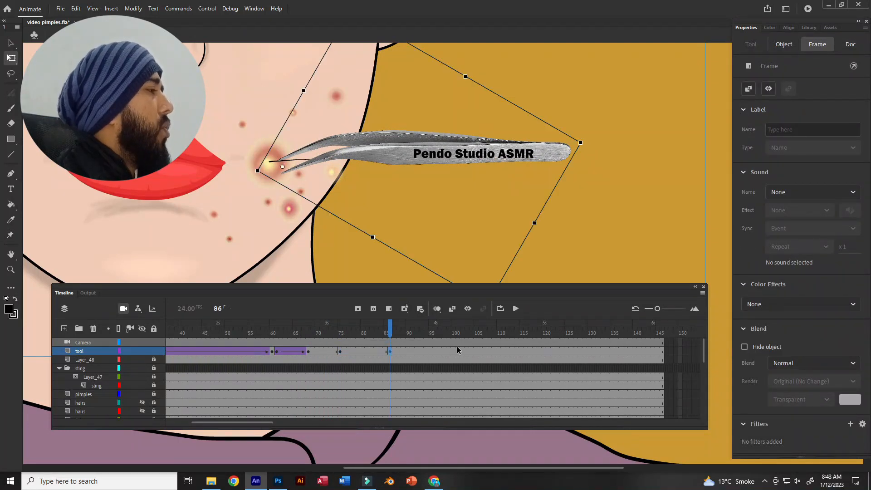
{"action": "key", "text": "F6"}
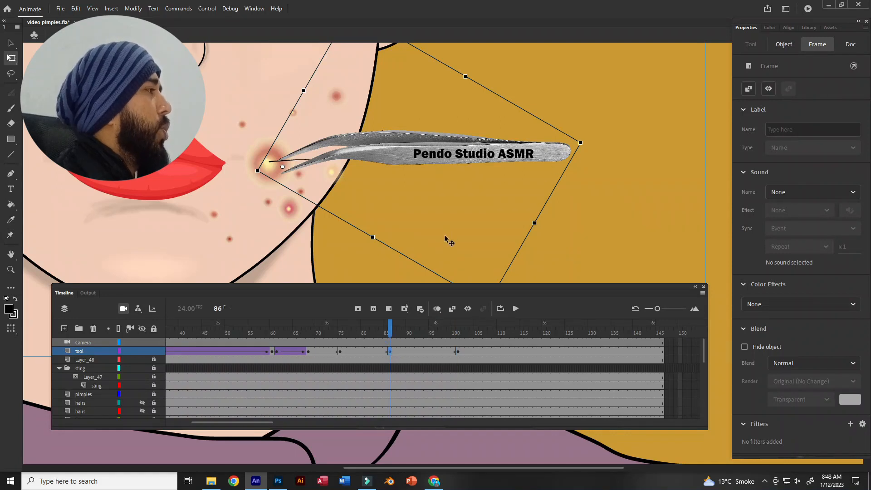
{"action": "scroll", "coordinate": [447, 241], "scroll_direction": "down", "scroll_amount": 1}
{"action": "left_click", "coordinate": [457, 352]}
{"action": "left_click_drag", "start_coordinate": [457, 352], "coordinate": [439, 354]}
Step: At frame 86, tilt the tweezers' handle slightly downward, and create classic tweens on the tool layer from frame 75 to 97
{"action": "left_click", "coordinate": [388, 350]}
{"action": "left_click_drag", "start_coordinate": [558, 171], "coordinate": [562, 194]}
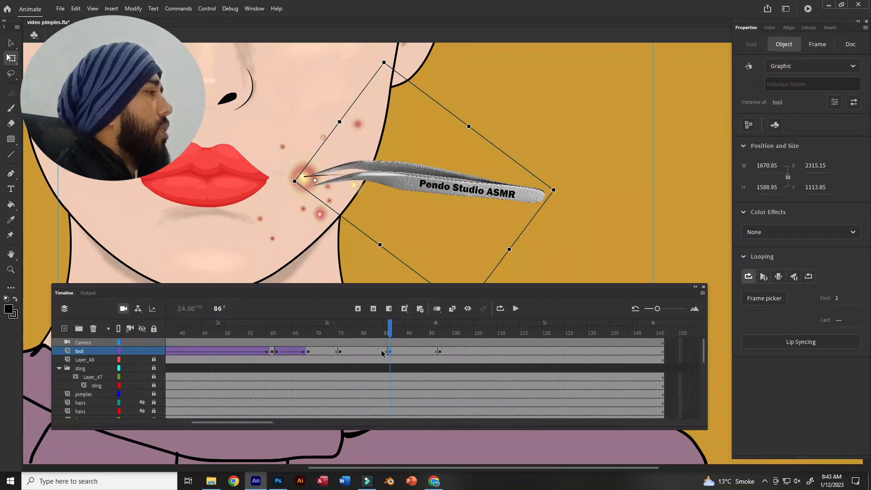
{"action": "left_click", "coordinate": [399, 350]}
{"action": "right_click", "coordinate": [392, 351]}
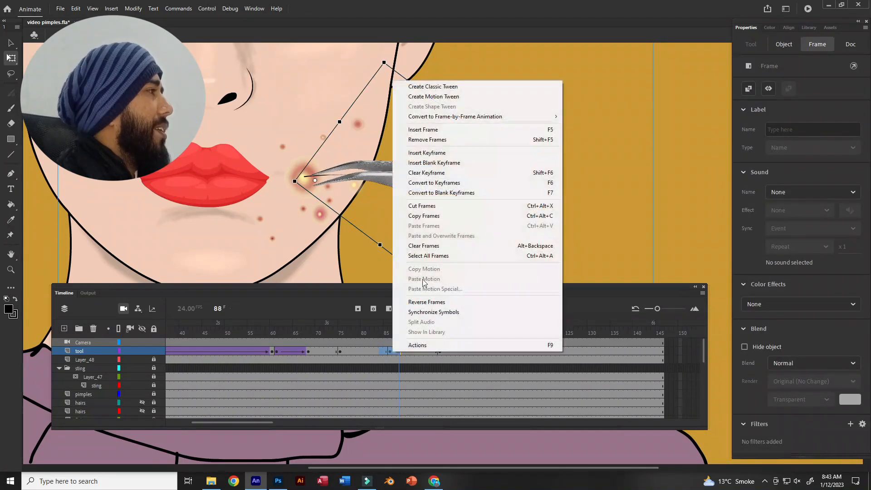
{"action": "left_click", "coordinate": [476, 87]}
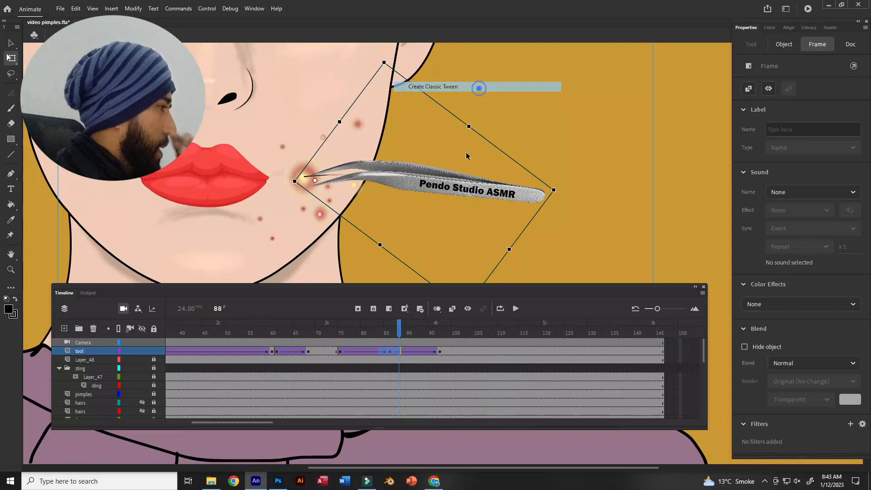
Step: With the tool layer locked and the mask Layer_47 hidden, insert keyframes on the sting layer at frames 75, 86 and 97
{"action": "left_click", "coordinate": [393, 359]}
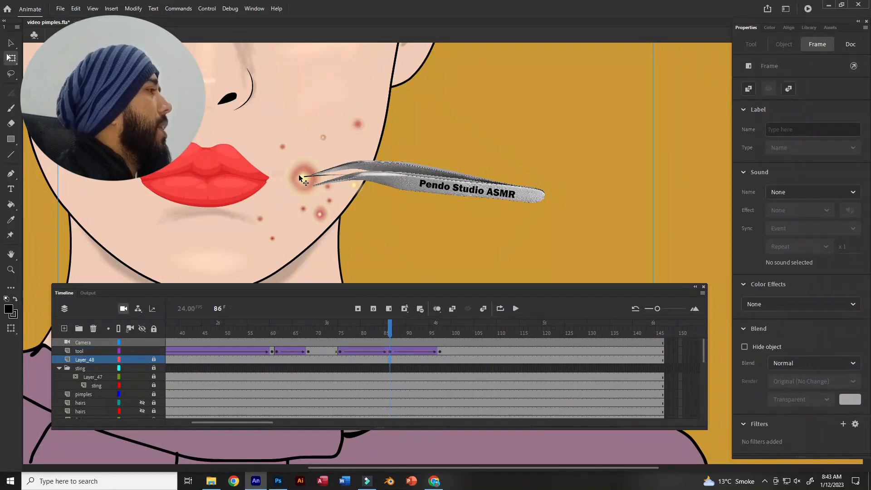
{"action": "left_click", "coordinate": [153, 351]}
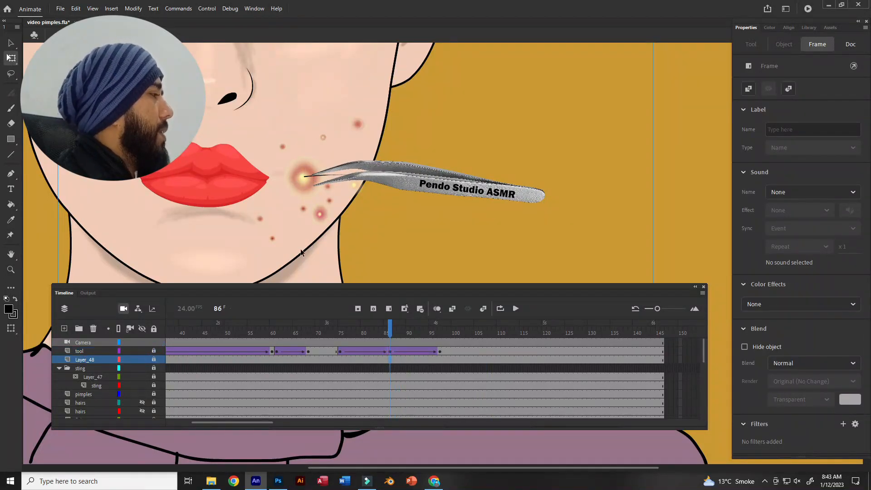
{"action": "left_click", "coordinate": [142, 377]}
{"action": "left_click", "coordinate": [391, 386]}
{"action": "left_click", "coordinate": [341, 386]}
{"action": "left_click", "coordinate": [439, 386]}
{"action": "key", "text": "F6"}
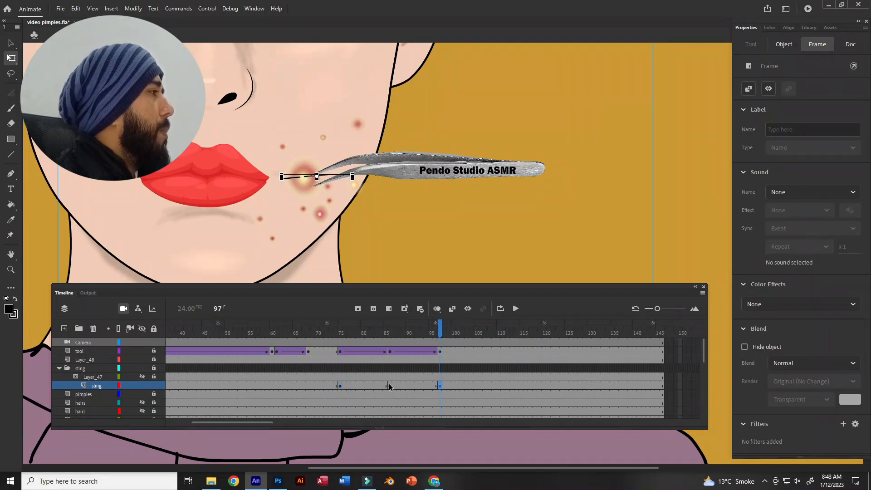
Step: At frame 86, rotate the sting slightly so its outer end tilts down in line with the tweezers
{"action": "left_click", "coordinate": [390, 386]}
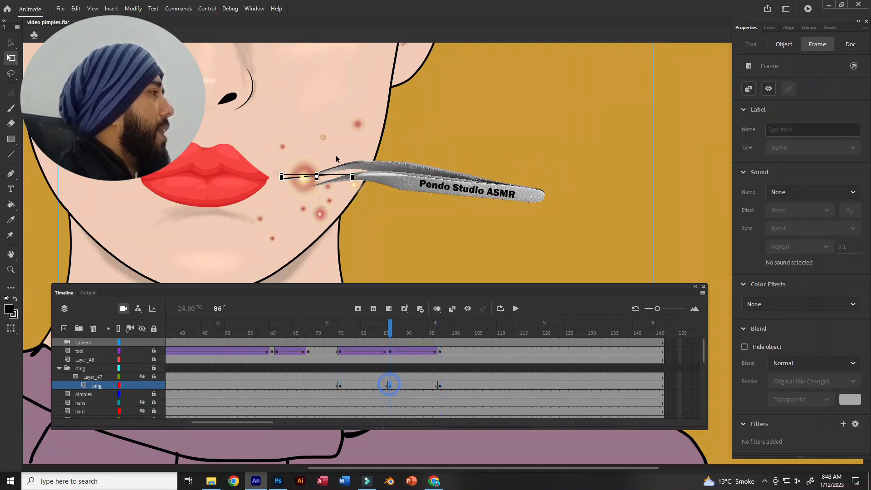
{"action": "left_click", "coordinate": [363, 186]}
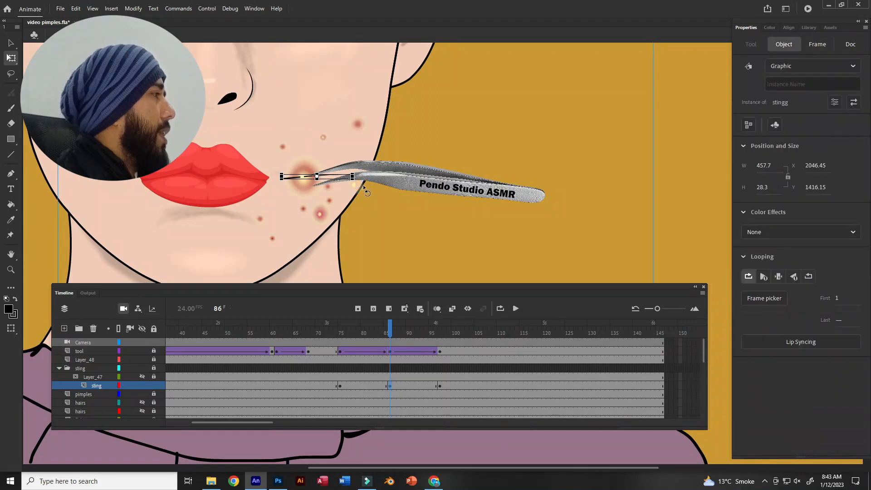
{"action": "left_click_drag", "start_coordinate": [366, 191], "coordinate": [374, 199]}
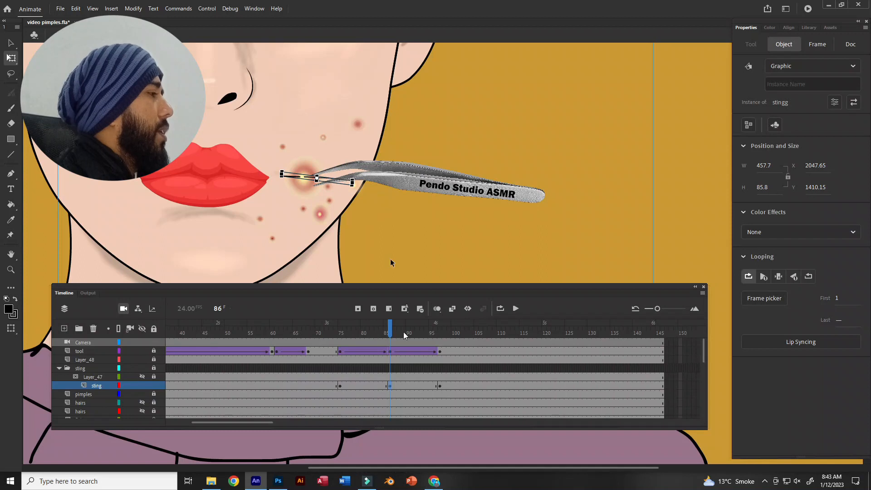
Step: Create classic tweens on the sting layer from frame 75 to 97, and preview the sting moving with the tweezers
{"action": "left_click", "coordinate": [398, 385]}
{"action": "right_click", "coordinate": [394, 385]}
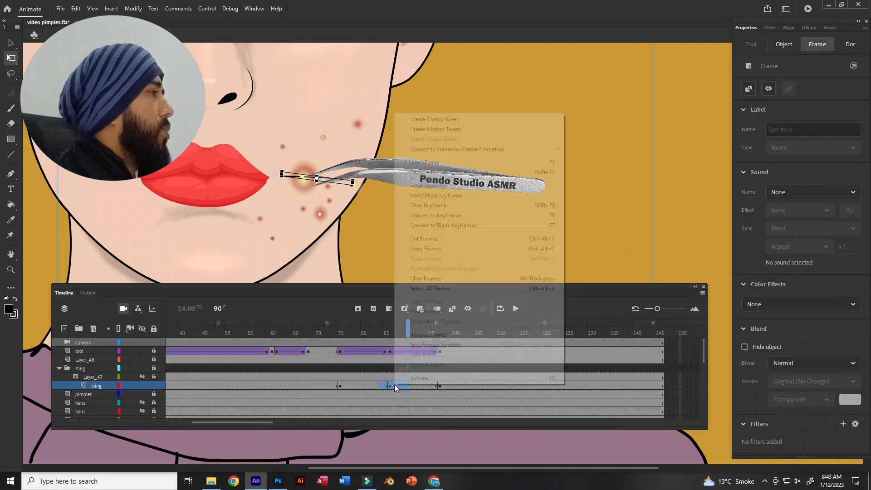
{"action": "left_click", "coordinate": [438, 120]}
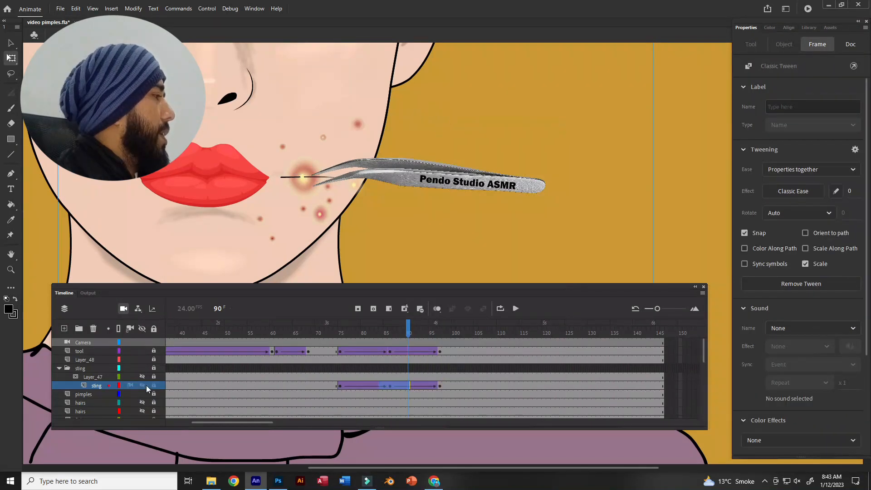
{"action": "left_click", "coordinate": [334, 368]}
{"action": "key", "text": "Return"}
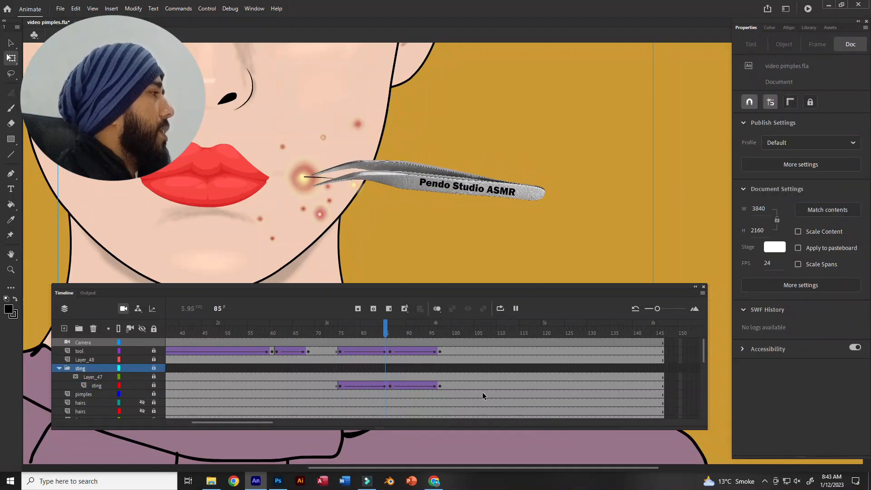
Step: At frame 86, nudge the tweezers slightly down to follow the sting, and preview the movement from about frame 75
{"action": "left_click", "coordinate": [391, 351]}
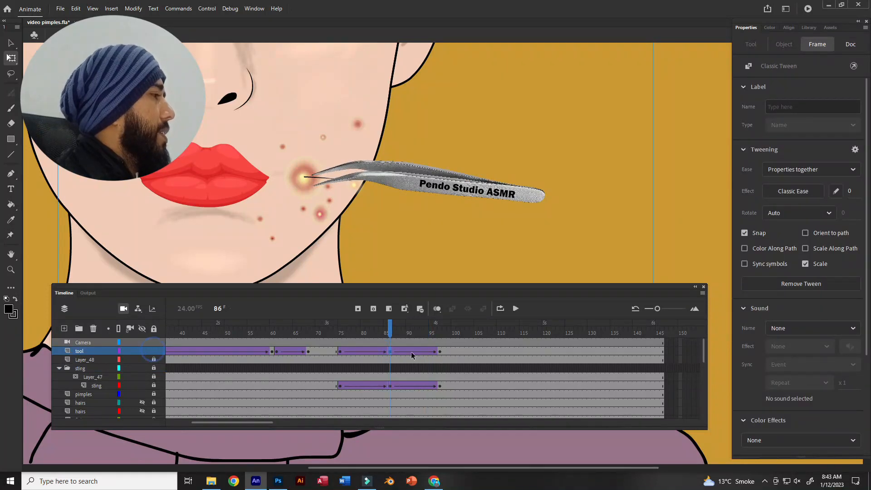
{"action": "left_click", "coordinate": [389, 350]}
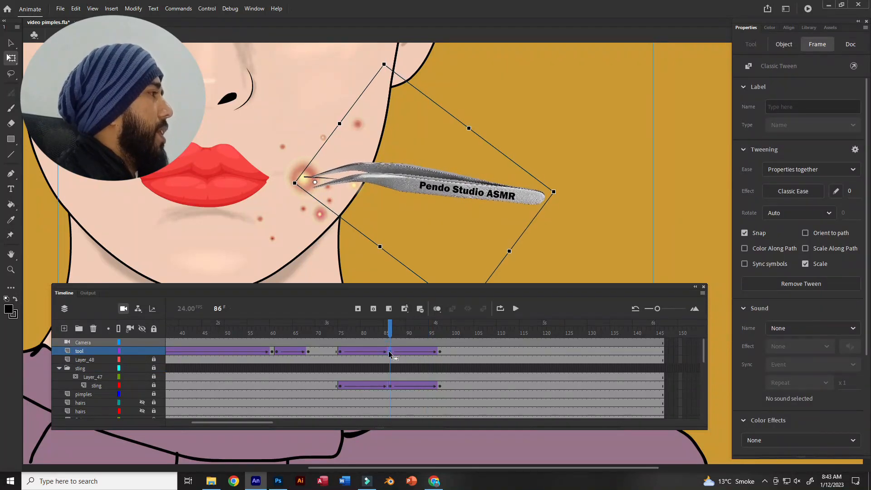
{"action": "left_click", "coordinate": [340, 360]}
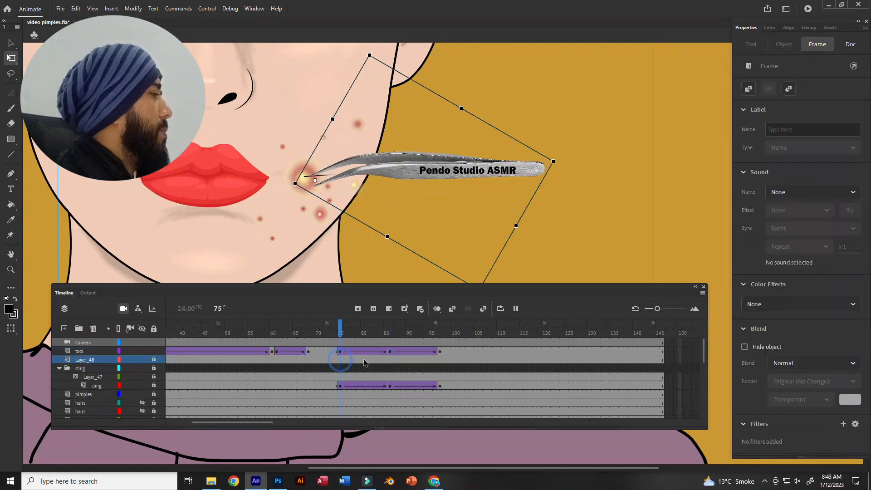
{"action": "left_click", "coordinate": [328, 364]}
{"action": "key", "text": "Return"}
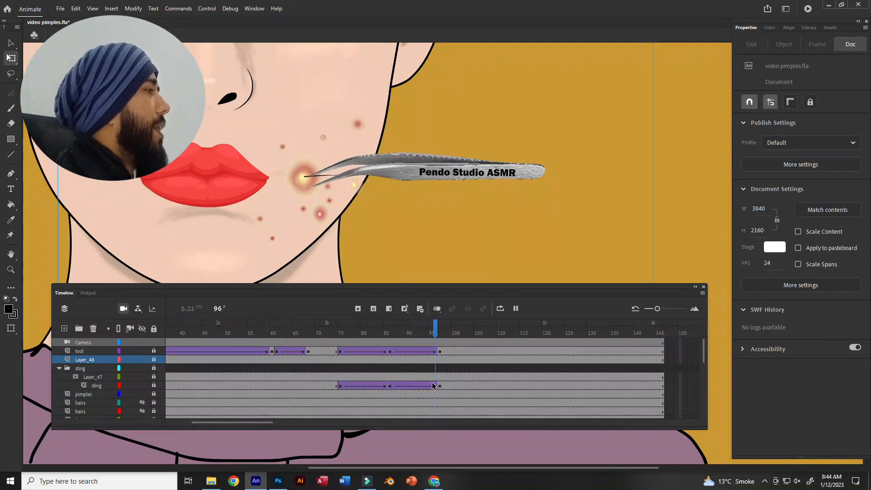
{"action": "key", "text": "Return"}
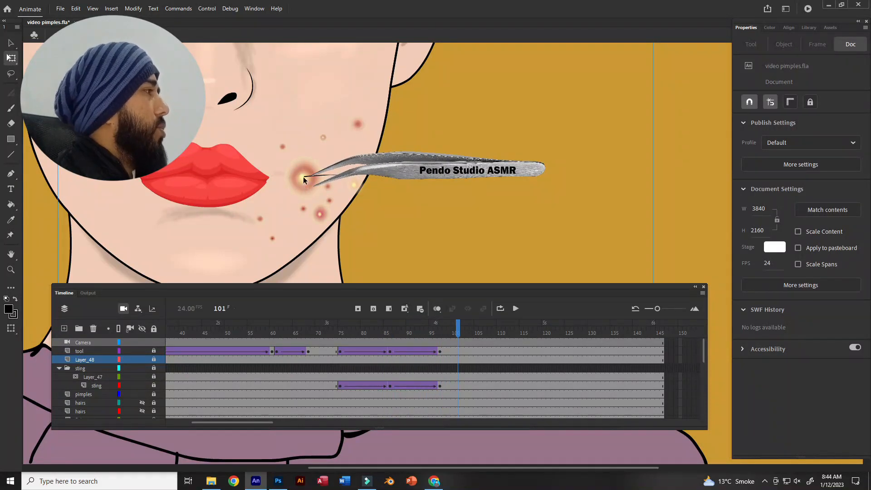
Step: Insert keyframes on both the tool and sting layers at frames 105 and 125
{"action": "scroll", "coordinate": [367, 174], "scroll_direction": "down", "scroll_amount": 2}
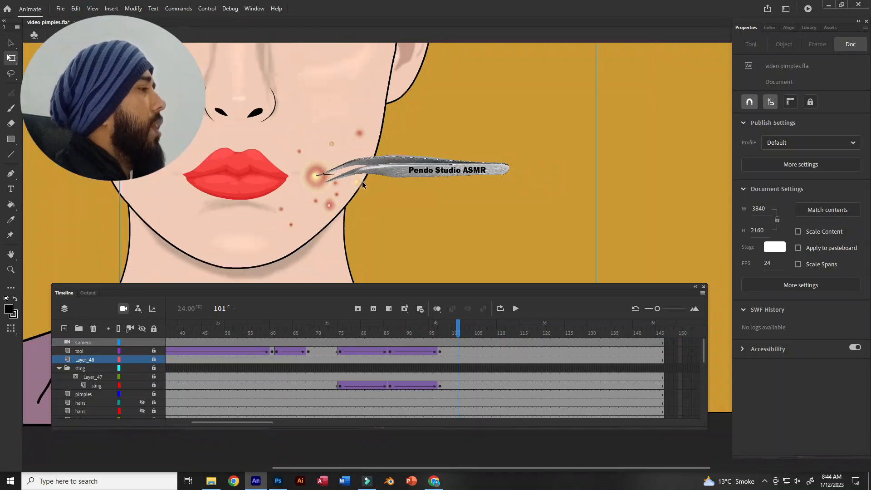
{"action": "scroll", "coordinate": [431, 363], "scroll_direction": "right", "scroll_amount": 2}
{"action": "scroll", "coordinate": [402, 357], "scroll_direction": "right", "scroll_amount": 2}
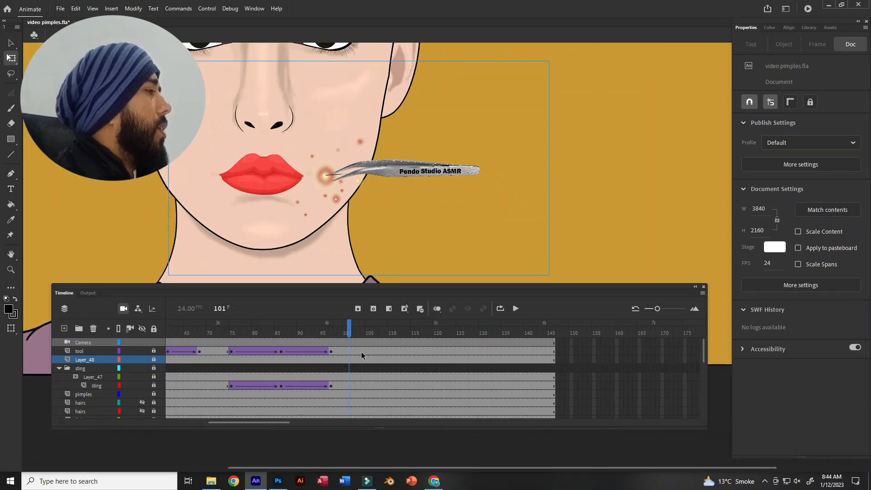
{"action": "left_click", "coordinate": [368, 351]}
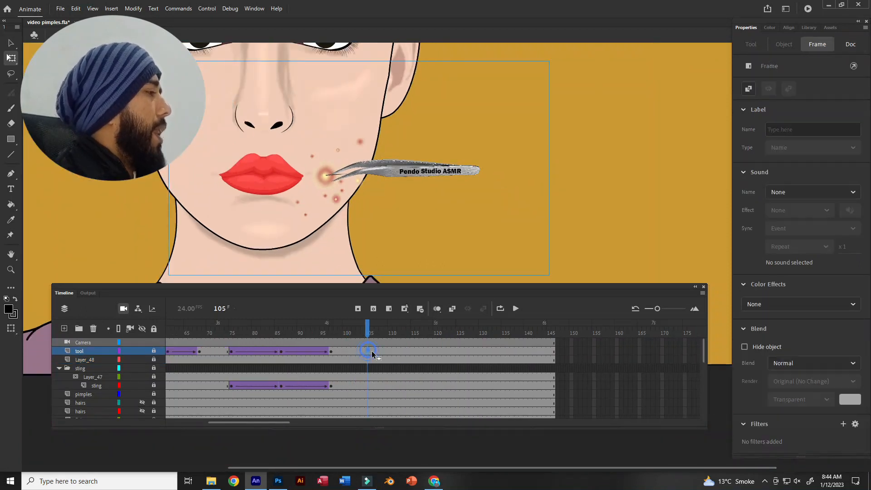
{"action": "left_click", "coordinate": [368, 385]}
{"action": "key", "text": "F6"}
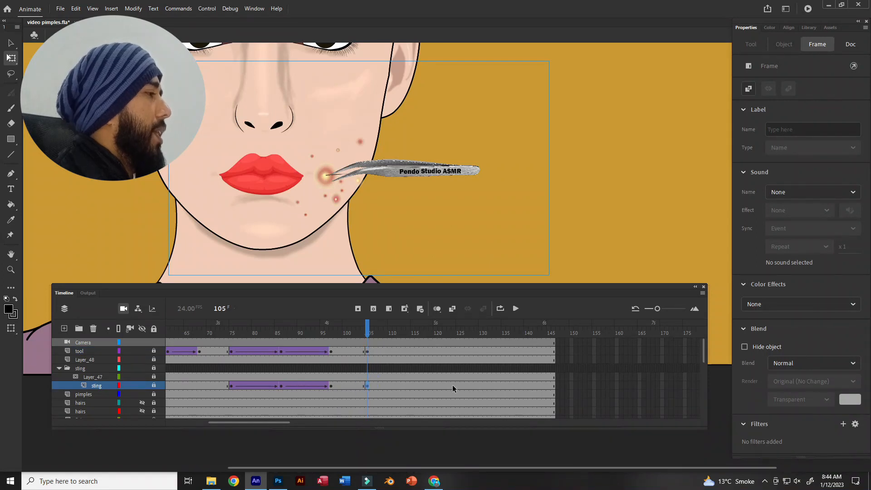
{"action": "left_click", "coordinate": [458, 385]}
{"action": "key", "text": "F6"}
{"action": "left_click", "coordinate": [457, 352]}
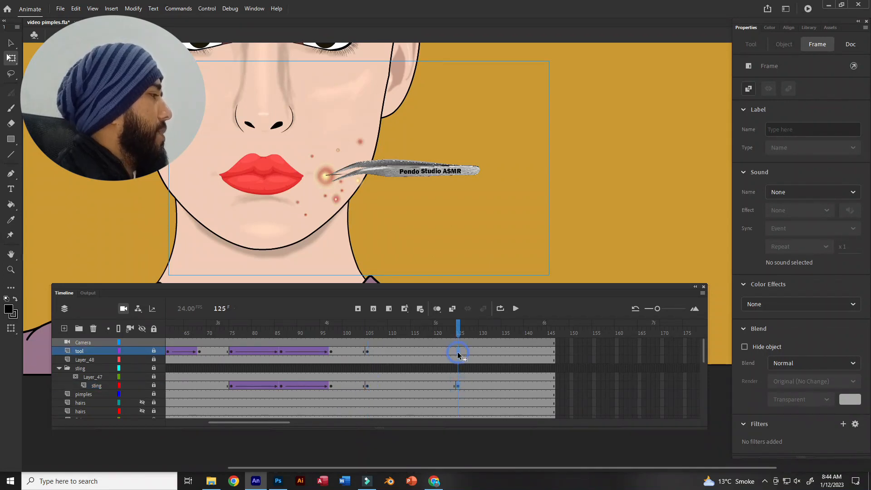
{"action": "key", "text": "F6"}
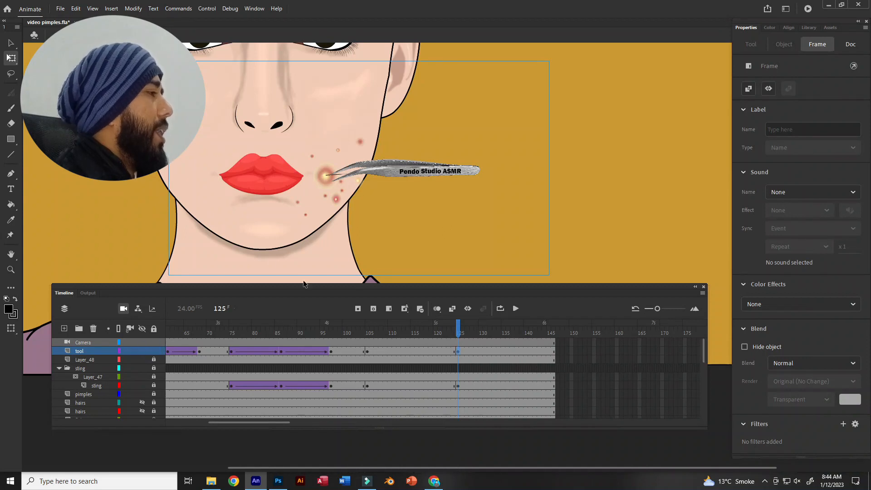
Step: At frame 125, move the tweezers horizontally away from the cheek, and create a classic tween on the tool layer between frames 105 and 125
{"action": "left_click", "coordinate": [458, 352]}
{"action": "left_click_drag", "start_coordinate": [362, 173], "coordinate": [403, 173]}
{"action": "right_click", "coordinate": [414, 351]}
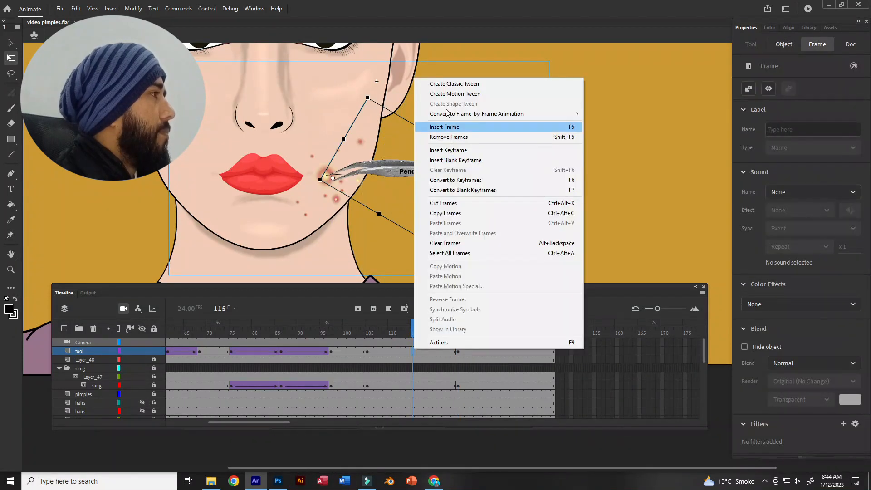
{"action": "left_click", "coordinate": [451, 86]}
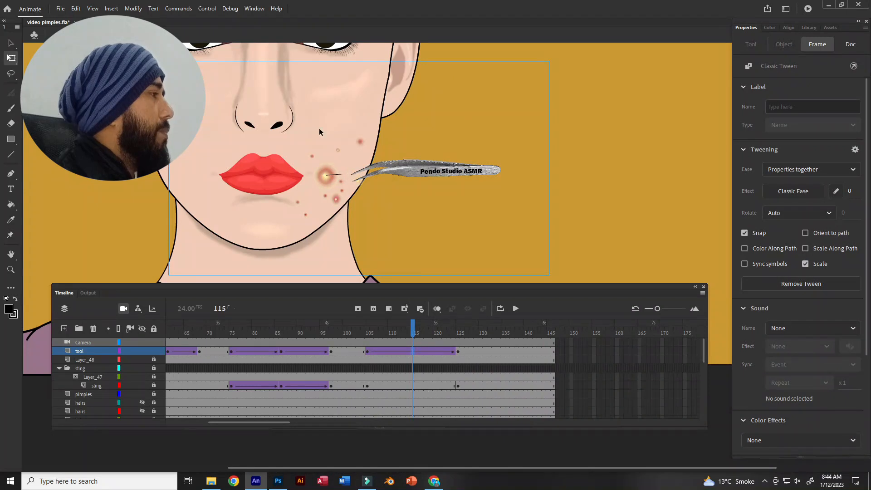
Step: At frame 125, unlock the sting layer and move the sting horizontally out of the pimple to the tweezers' tips
{"action": "scroll", "coordinate": [346, 182], "scroll_direction": "up", "scroll_amount": 3}
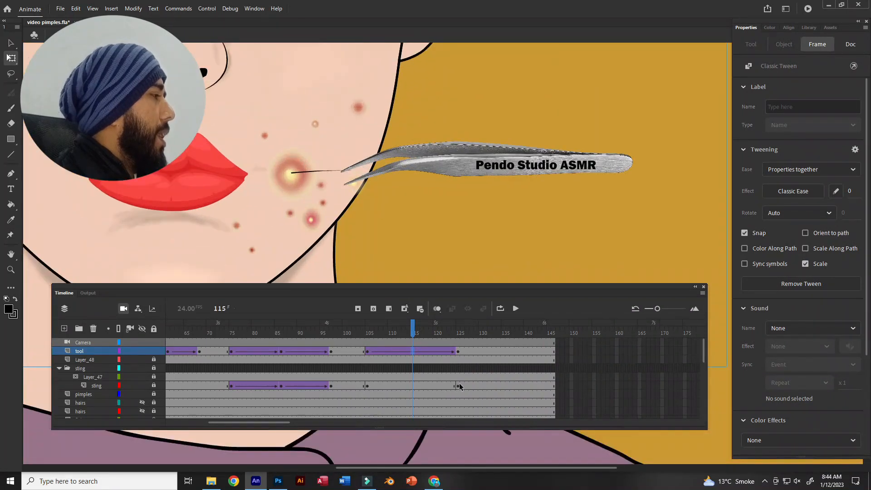
{"action": "left_click", "coordinate": [458, 386]}
{"action": "left_click", "coordinate": [141, 377]}
{"action": "left_click", "coordinate": [153, 386]}
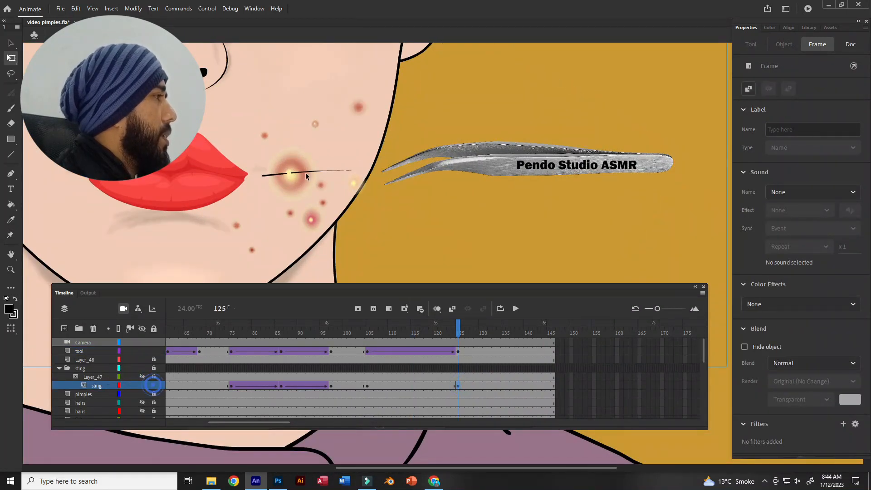
{"action": "left_click_drag", "start_coordinate": [315, 173], "coordinate": [355, 171]}
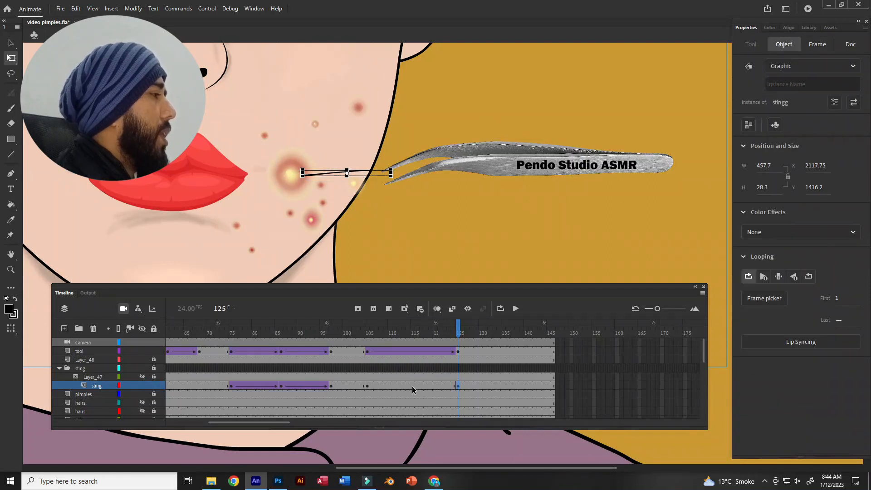
Step: Create a classic tween on the sting layer between frames 105 and 125, and preview the pull
{"action": "right_click", "coordinate": [412, 390]}
{"action": "left_click", "coordinate": [454, 120]}
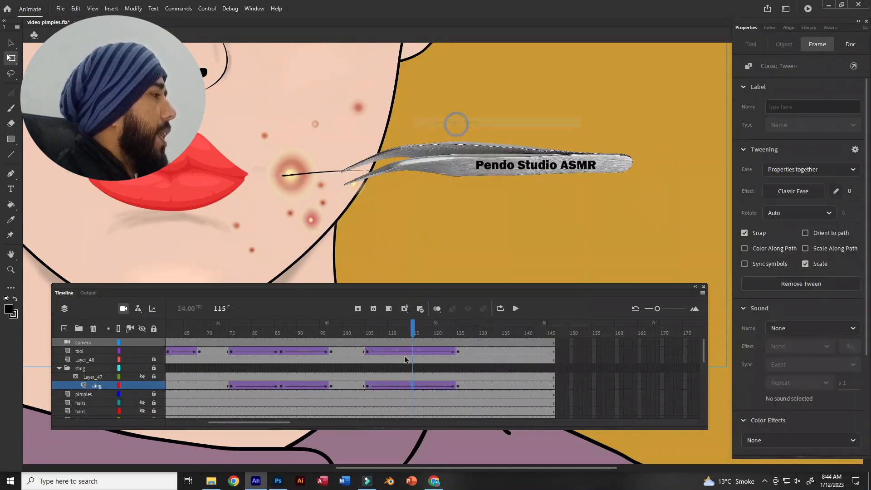
{"action": "left_click", "coordinate": [374, 380]}
{"action": "key", "text": "Return"}
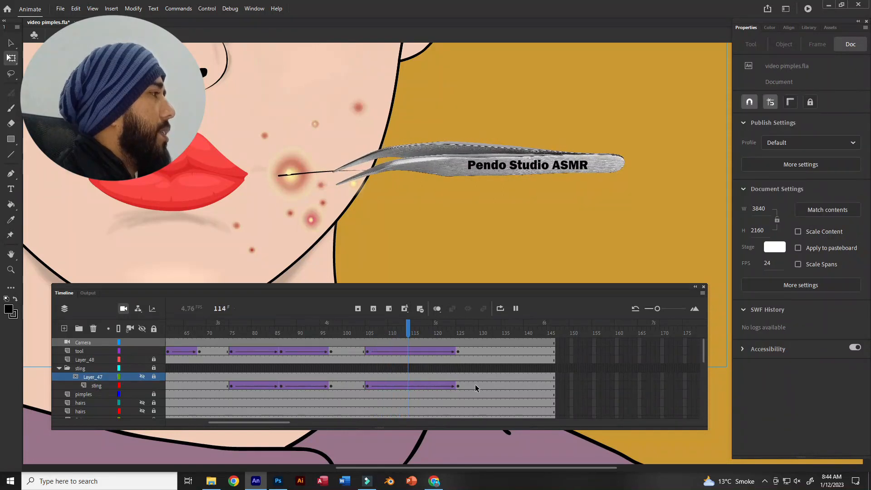
Step: Move the sting layer's last keyframe to frame 119, and insert further keyframes on that layer at frames 120, 124 and 129
{"action": "left_click", "coordinate": [460, 386]}
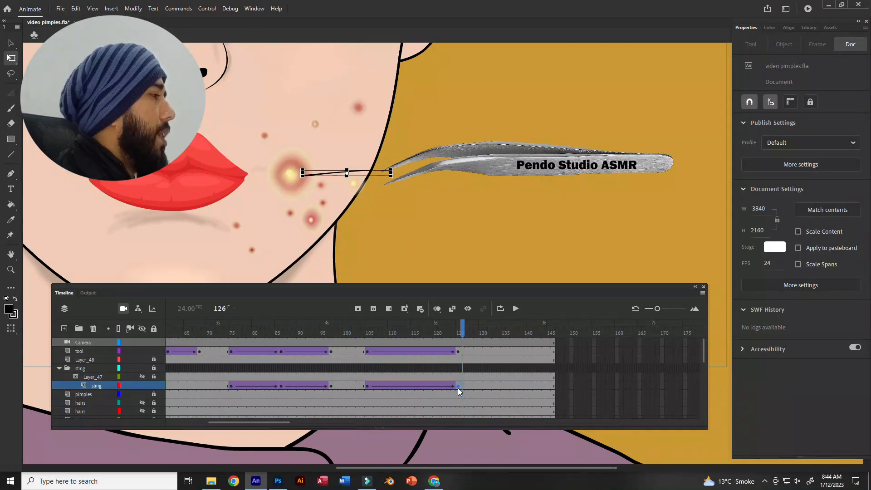
{"action": "left_click", "coordinate": [458, 387]}
{"action": "left_click_drag", "start_coordinate": [432, 388], "coordinate": [432, 389]}
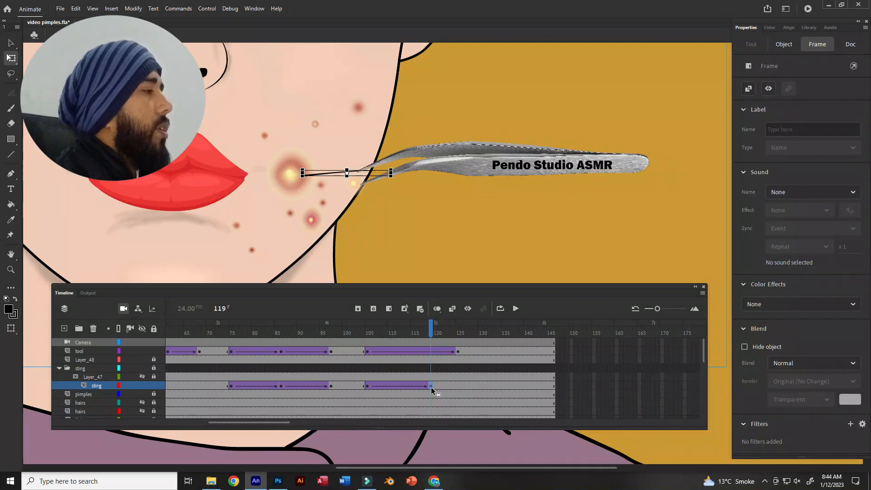
{"action": "left_click", "coordinate": [437, 385]}
{"action": "key", "text": "F6"}
{"action": "left_click", "coordinate": [455, 386]}
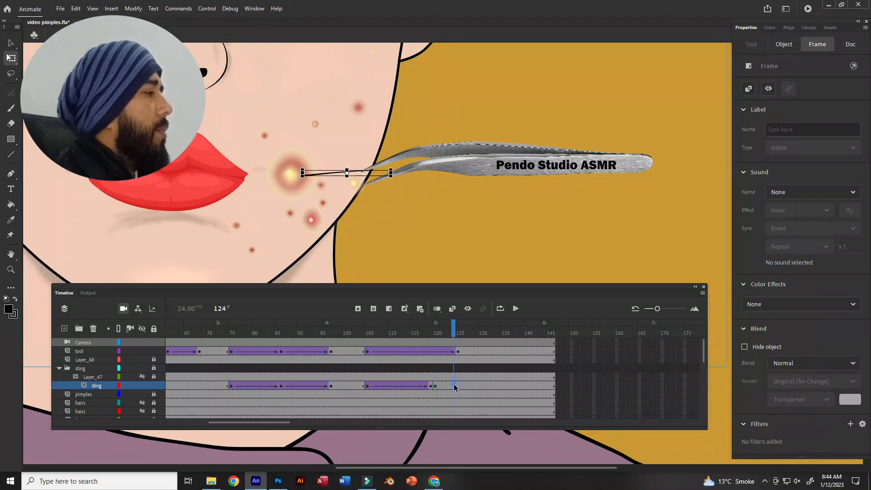
{"action": "key", "text": "F6"}
{"action": "left_click", "coordinate": [476, 386]}
{"action": "key", "text": "F6"}
Step: At frame 124, stretch the sting slightly in width, and create classic tweens on its layer from frame 120 to 129
{"action": "left_click", "coordinate": [454, 385]}
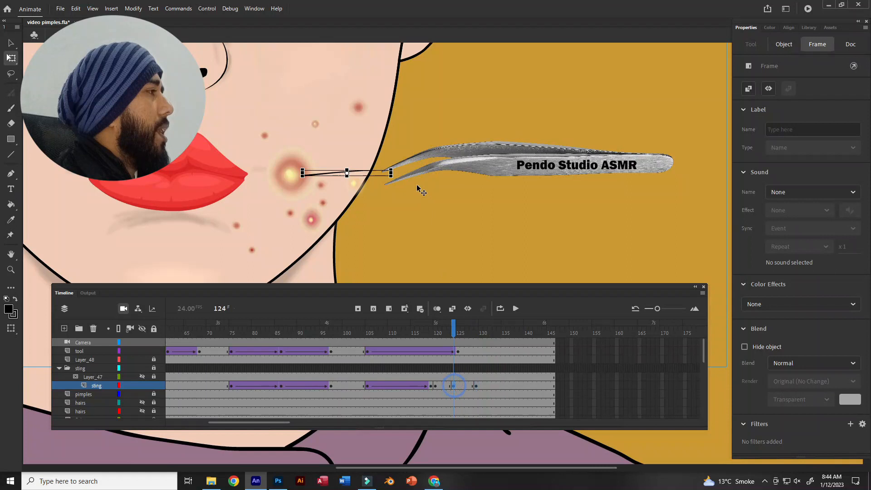
{"action": "left_click_drag", "start_coordinate": [390, 174], "coordinate": [394, 174]}
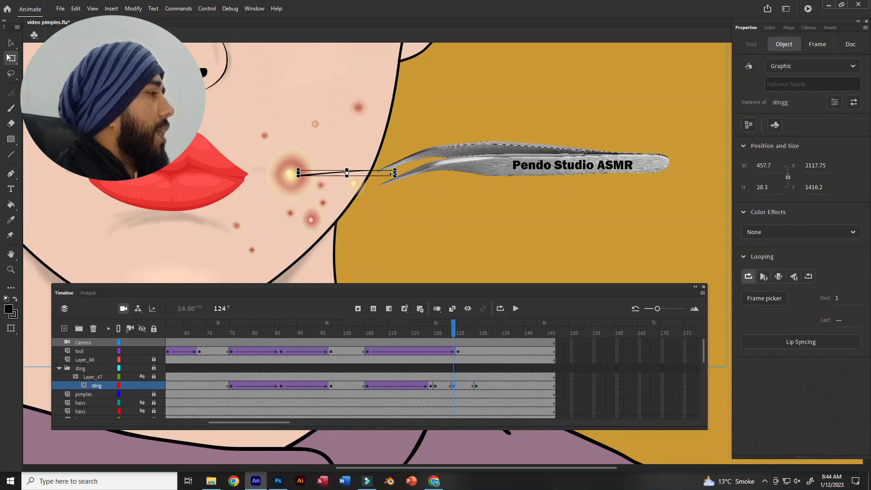
{"action": "left_click_drag", "start_coordinate": [446, 388], "coordinate": [457, 388]}
{"action": "key", "text": "F4"}
{"action": "left_click", "coordinate": [309, 388]}
{"action": "key", "text": "Return"}
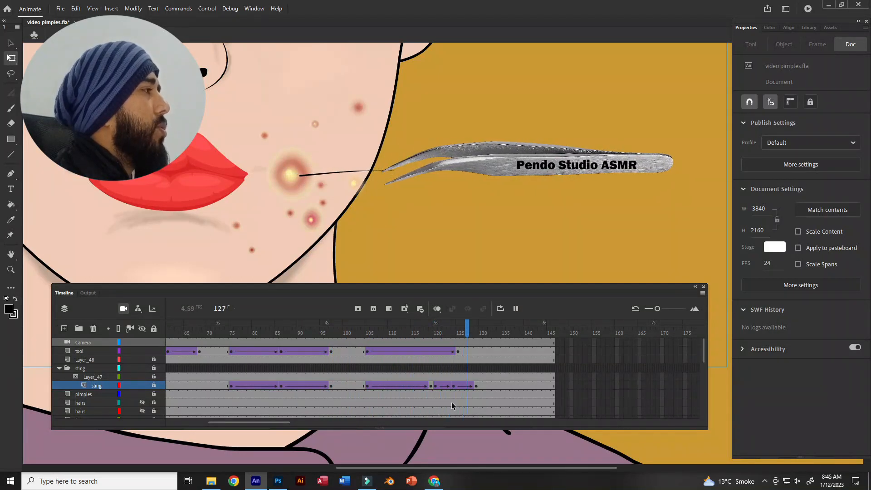
{"action": "key", "text": "Return"}
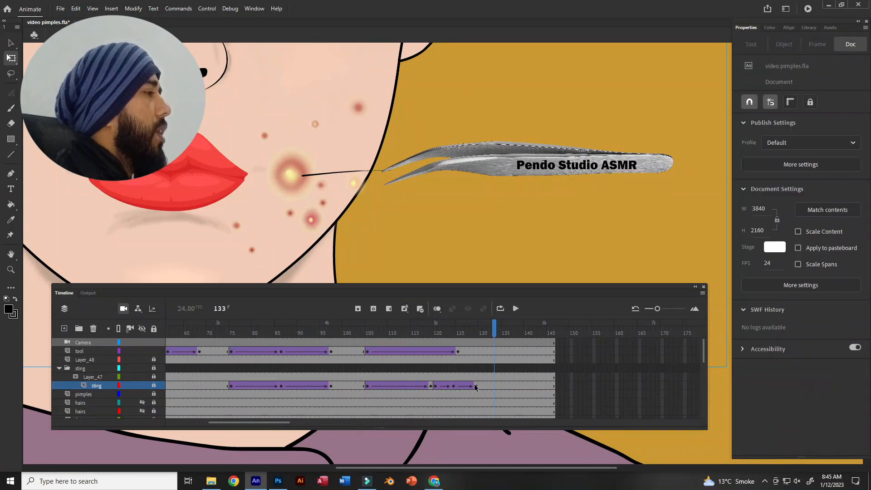
Step: Shift the sting layer's last four keyframes so they start at frame 124, and preview the motion from frame 116
{"action": "left_click", "coordinate": [431, 386]}
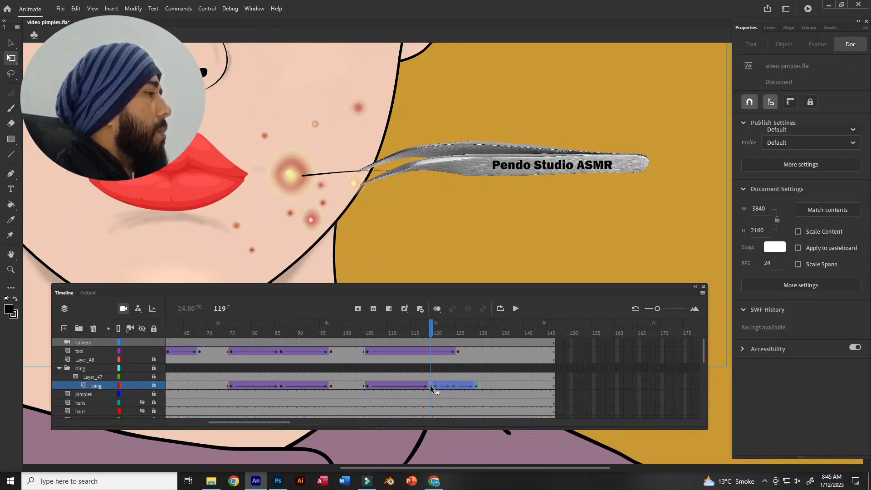
{"action": "left_click_drag", "start_coordinate": [452, 384], "coordinate": [453, 384]}
{"action": "left_click", "coordinate": [418, 385]}
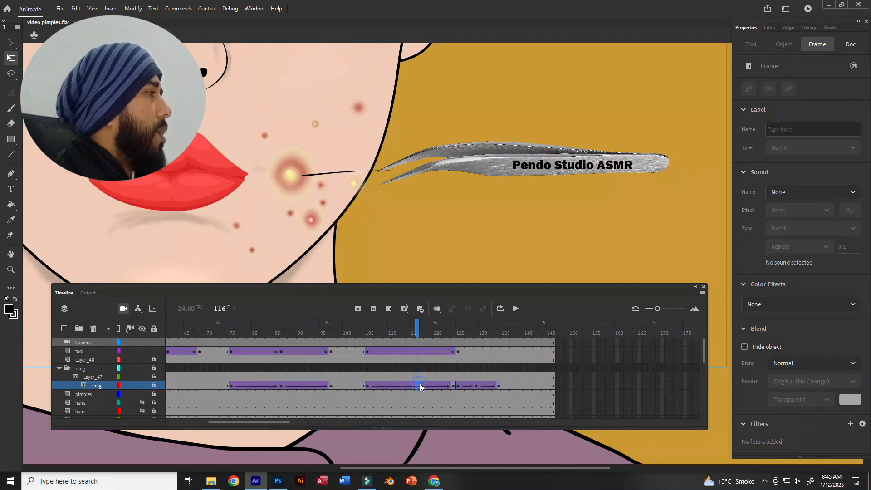
{"action": "key", "text": "Return"}
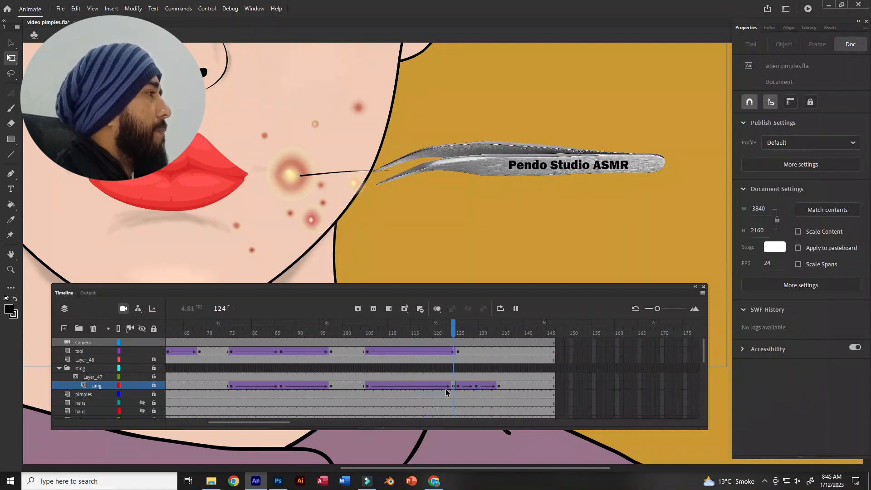
{"action": "key", "text": "Return"}
{"action": "left_click", "coordinate": [409, 188]}
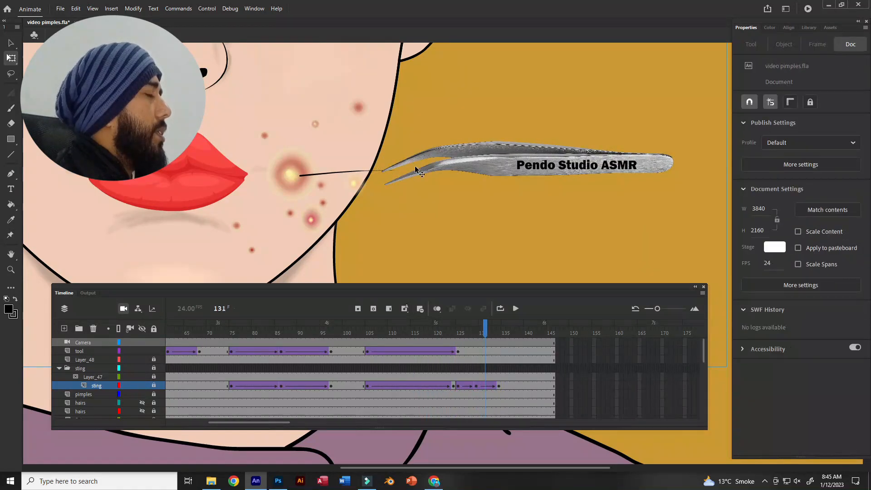
Step: Insert tool layer keyframes at frames 131 and 145, and tween the tweezers moving slightly back toward the cheek between them
{"action": "scroll", "coordinate": [413, 159], "scroll_direction": "down", "scroll_amount": 2}
{"action": "scroll", "coordinate": [460, 280], "scroll_direction": "down", "scroll_amount": 1}
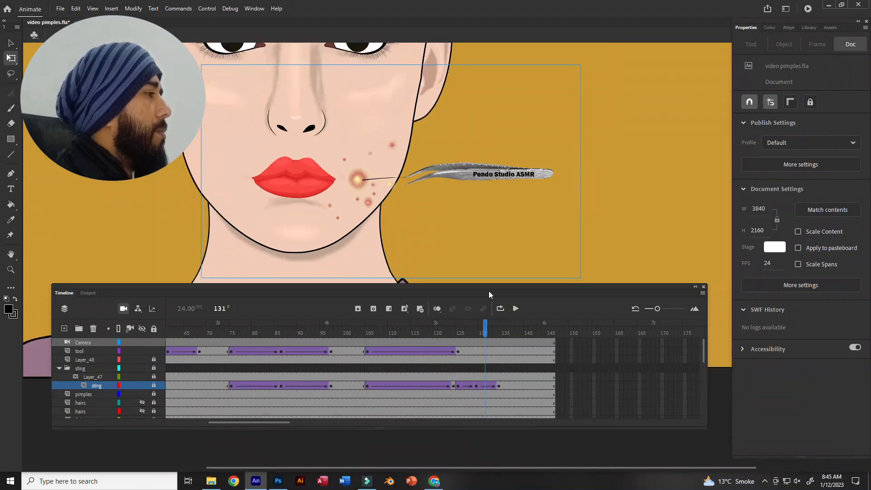
{"action": "left_click_drag", "start_coordinate": [489, 294], "coordinate": [489, 264]}
{"action": "left_click_drag", "start_coordinate": [470, 397], "coordinate": [470, 450]}
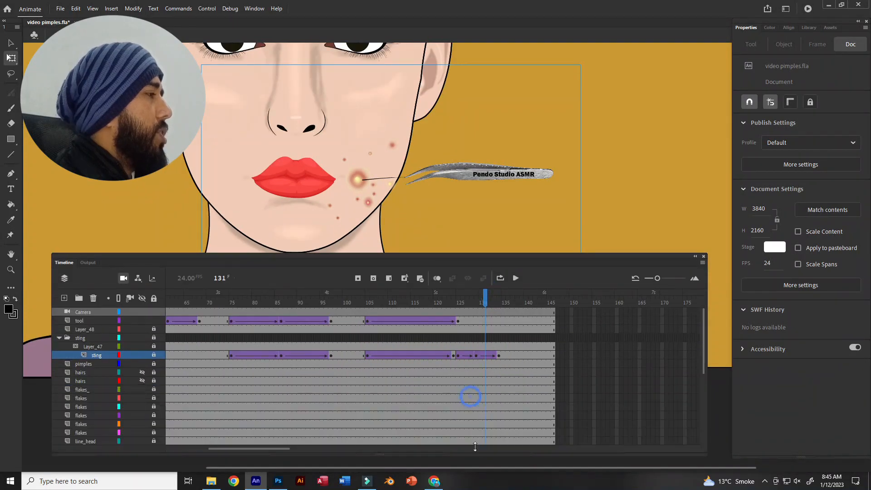
{"action": "left_click", "coordinate": [488, 321]}
{"action": "left_click", "coordinate": [549, 321]}
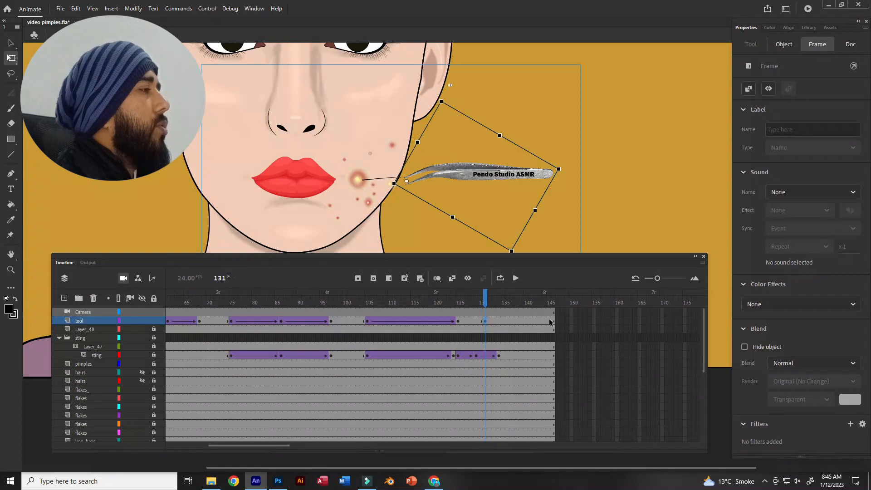
{"action": "left_click_drag", "start_coordinate": [469, 174], "coordinate": [454, 174]}
{"action": "right_click", "coordinate": [508, 321]}
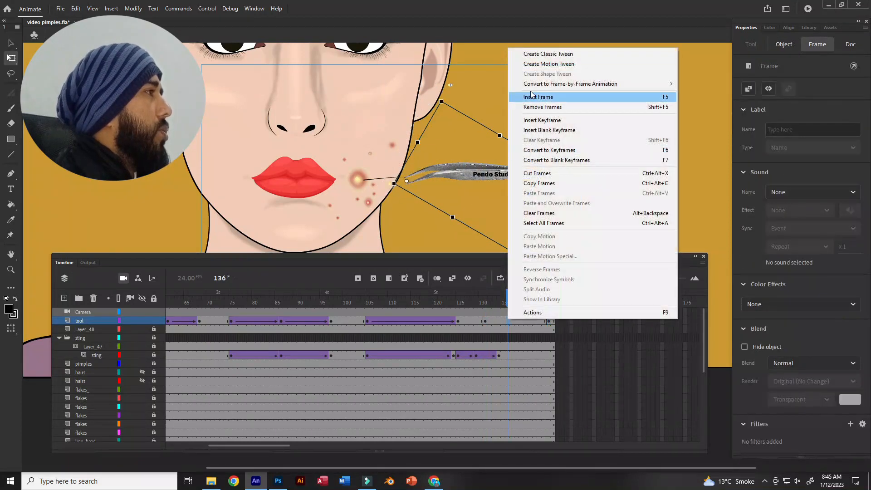
{"action": "left_click", "coordinate": [535, 54]}
Step: Extend the frames of all layers to frame 395
{"action": "left_click_drag", "start_coordinate": [513, 260], "coordinate": [512, 224]}
{"action": "scroll", "coordinate": [559, 301], "scroll_direction": "right", "scroll_amount": 13}
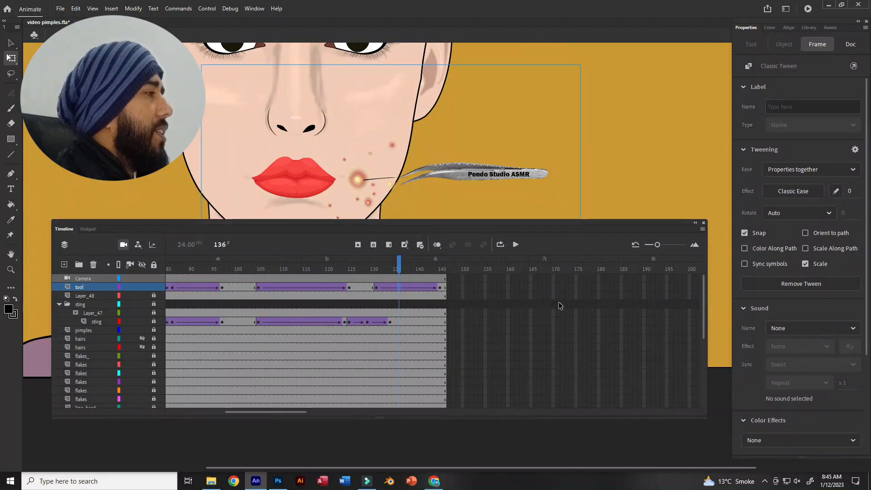
{"action": "scroll", "coordinate": [571, 308], "scroll_direction": "right", "scroll_amount": 6}
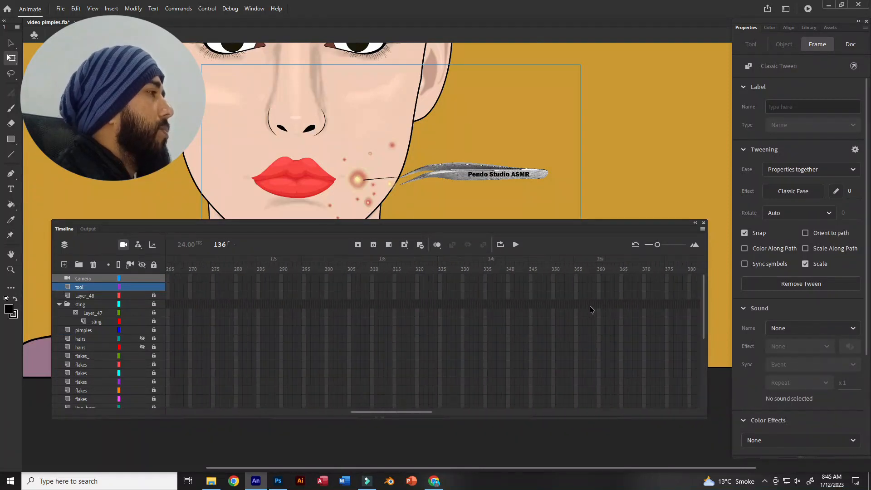
{"action": "left_click_drag", "start_coordinate": [650, 280], "coordinate": [642, 444]}
{"action": "key", "text": "F5"}
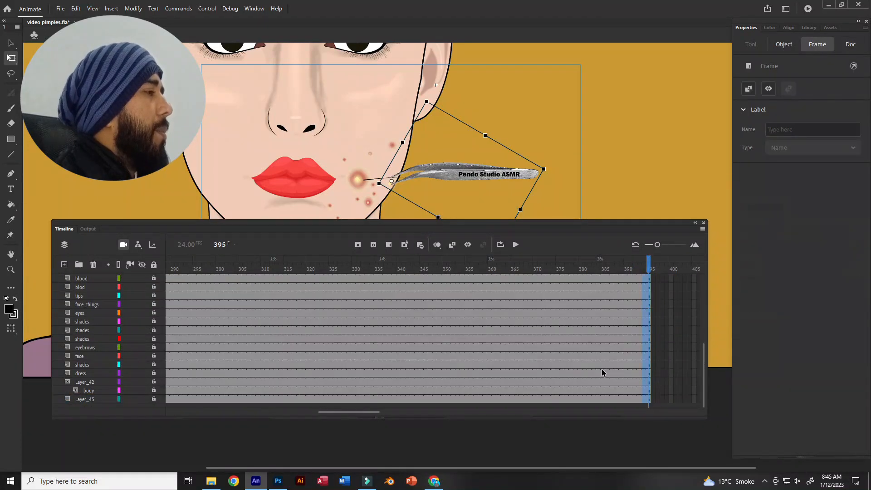
{"action": "scroll", "coordinate": [606, 372], "scroll_direction": "up", "scroll_amount": 10}
{"action": "scroll", "coordinate": [606, 377], "scroll_direction": "left", "scroll_amount": 8}
{"action": "scroll", "coordinate": [538, 374], "scroll_direction": "left", "scroll_amount": 7}
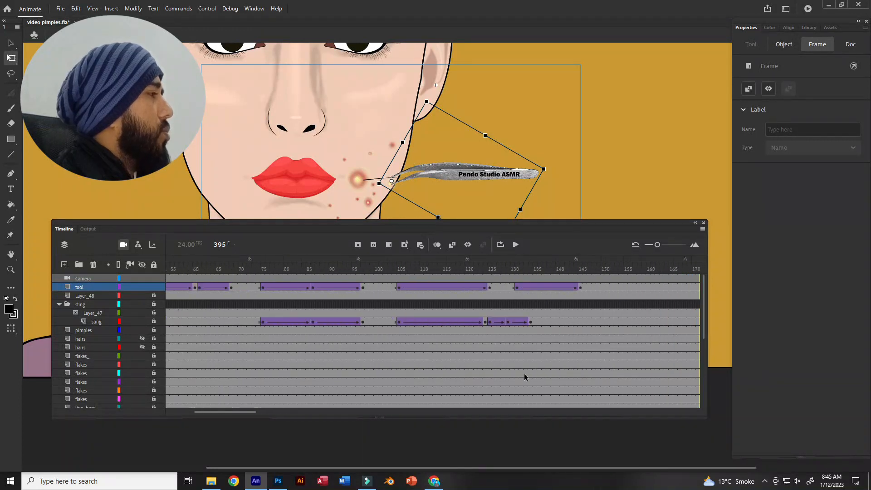
Step: Preview the tweezers and sting animation from frame 120
{"action": "left_click_drag", "start_coordinate": [497, 223], "coordinate": [492, 291]}
{"action": "left_click", "coordinate": [462, 356]}
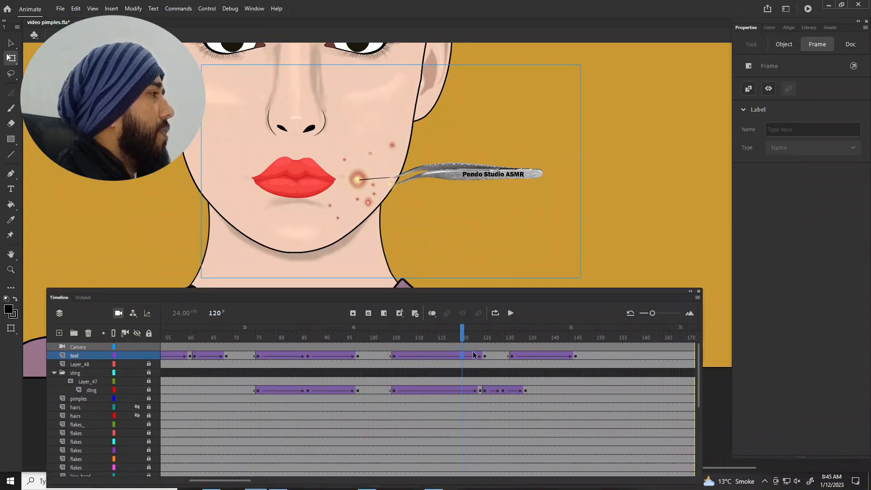
{"action": "scroll", "coordinate": [476, 353], "scroll_direction": "right", "scroll_amount": 3}
{"action": "key", "text": "Return"}
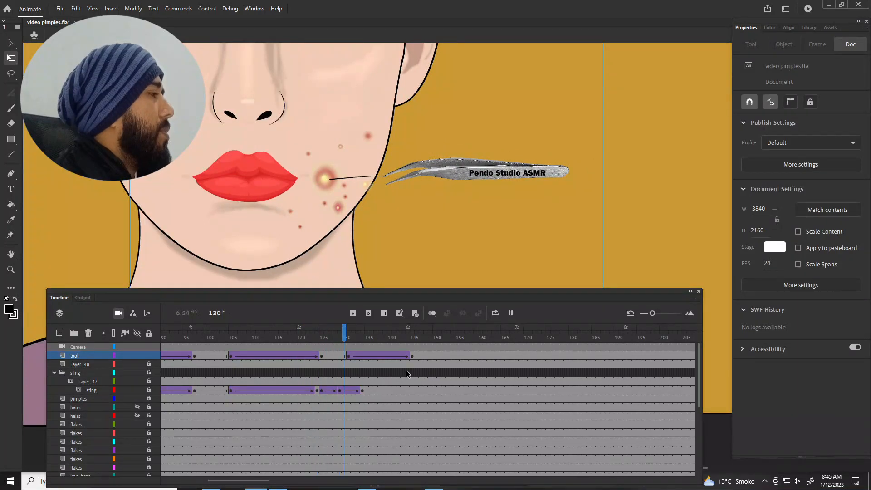
Step: Insert keyframes on both the tool and sting layers at frames 154 and 178
{"action": "left_click", "coordinate": [452, 356]}
{"action": "key", "text": "F6"}
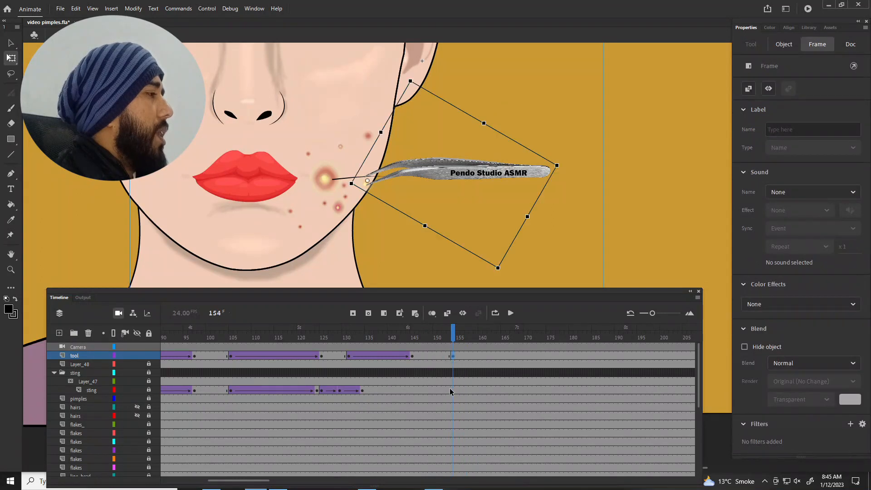
{"action": "left_click", "coordinate": [450, 390]}
{"action": "key", "text": "F6"}
{"action": "left_click", "coordinate": [451, 390]}
{"action": "left_click", "coordinate": [453, 390]}
{"action": "left_click", "coordinate": [561, 355]}
{"action": "key", "text": "F6"}
{"action": "left_click", "coordinate": [561, 391]}
{"action": "key", "text": "F6"}
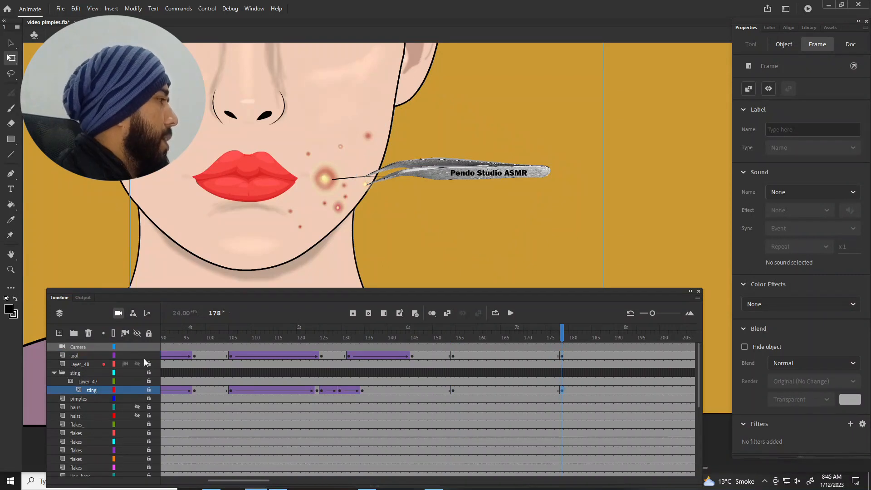
Step: At frame 178, move the tweezers horizontally far away from the face, and lock the tool layer
{"action": "left_click_drag", "start_coordinate": [148, 364], "coordinate": [149, 356]}
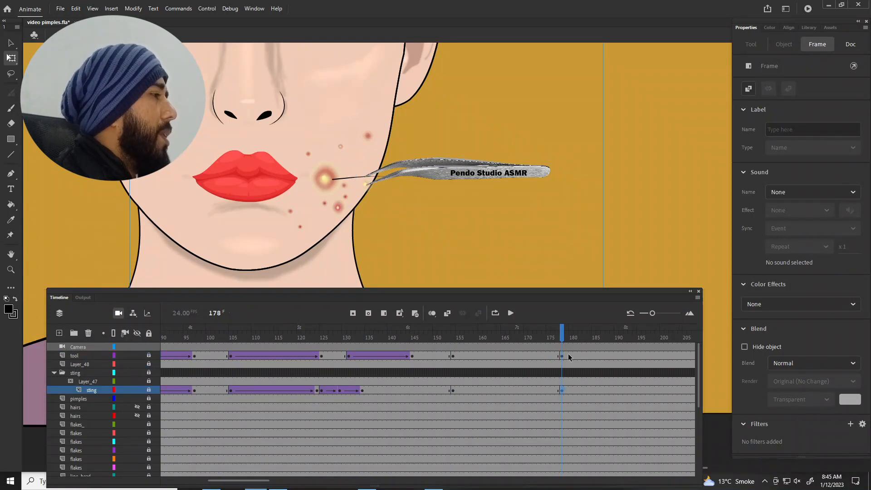
{"action": "left_click", "coordinate": [561, 356]}
{"action": "left_click", "coordinate": [149, 355]}
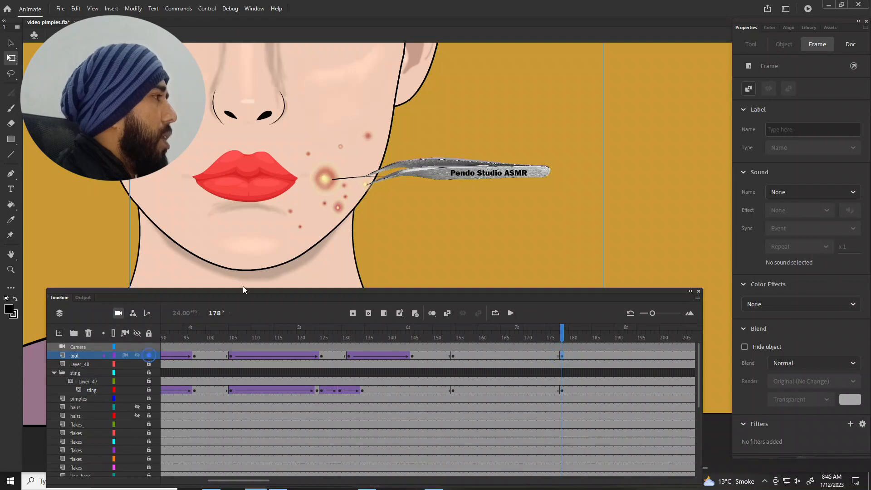
{"action": "left_click_drag", "start_coordinate": [404, 172], "coordinate": [694, 177]}
{"action": "left_click", "coordinate": [148, 355]}
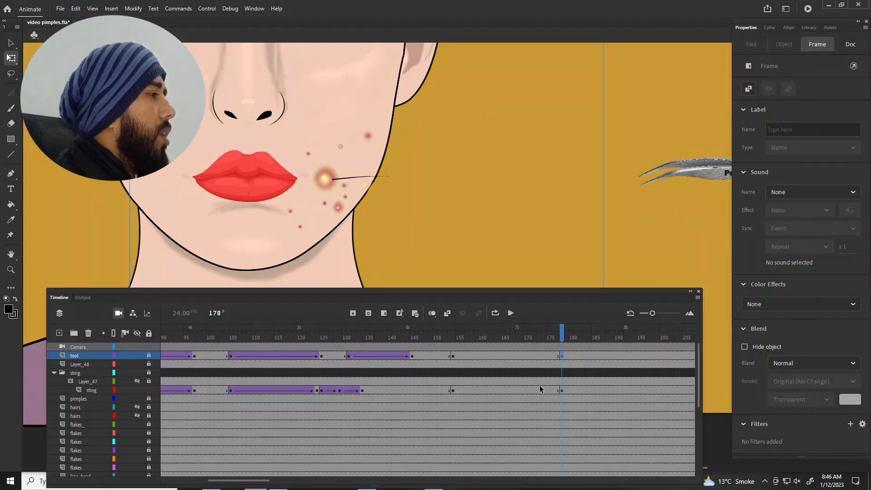
Step: At frame 178, move the sting with the Selection tool to the tips of the tweezers
{"action": "left_click", "coordinate": [561, 391]}
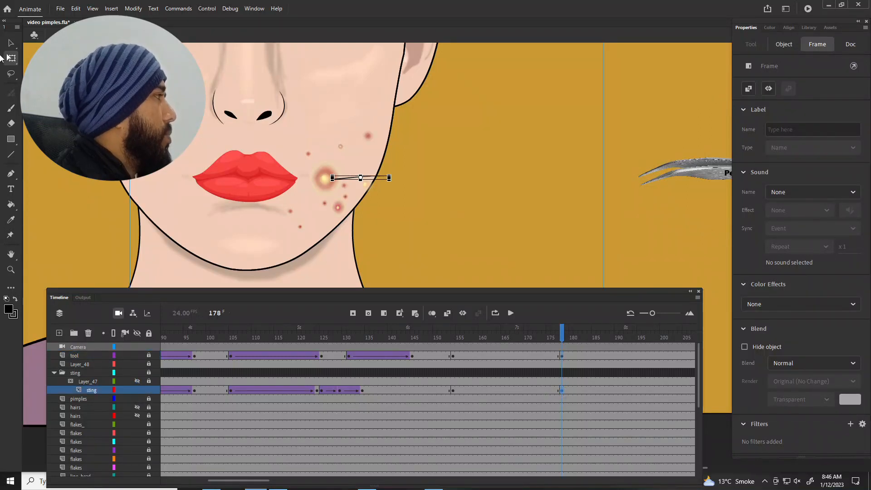
{"action": "left_click", "coordinate": [11, 44]}
{"action": "left_click_drag", "start_coordinate": [340, 177], "coordinate": [644, 192]}
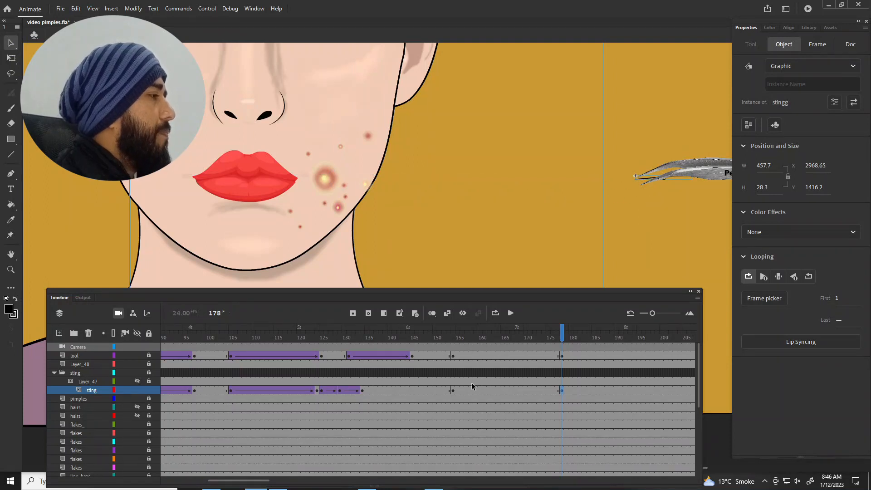
Step: Create classic tweens on the sting and tool layers between frames 154 and 178
{"action": "right_click", "coordinate": [471, 393]}
{"action": "left_click", "coordinate": [490, 122]}
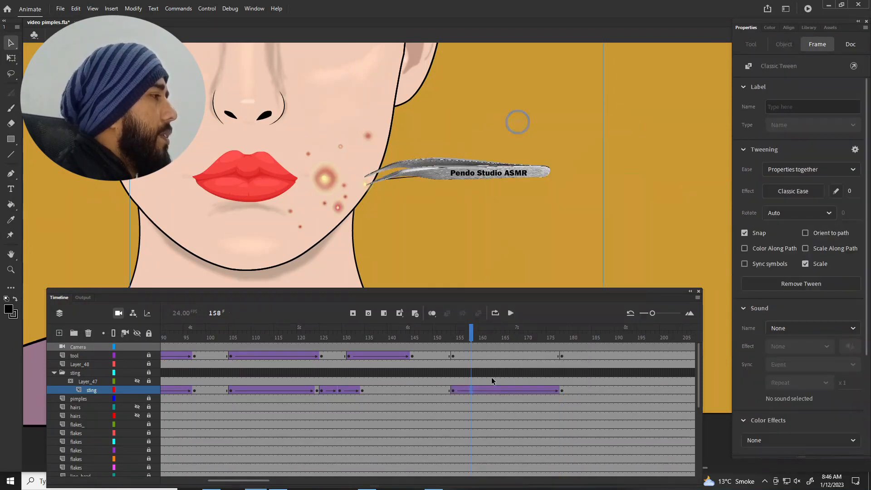
{"action": "right_click", "coordinate": [493, 354]}
{"action": "left_click", "coordinate": [526, 86]}
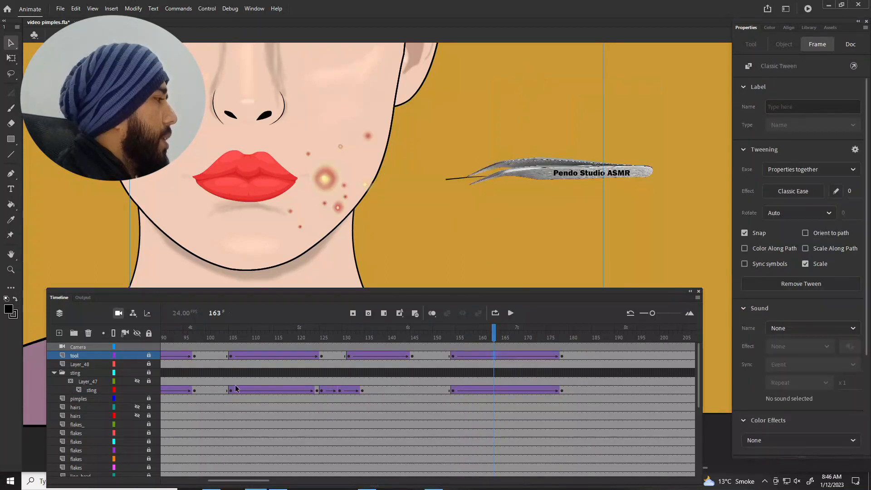
Step: Make Layer_47 above the sting layer visible, and preview the whole animation as a test movie
{"action": "left_click", "coordinate": [136, 380]}
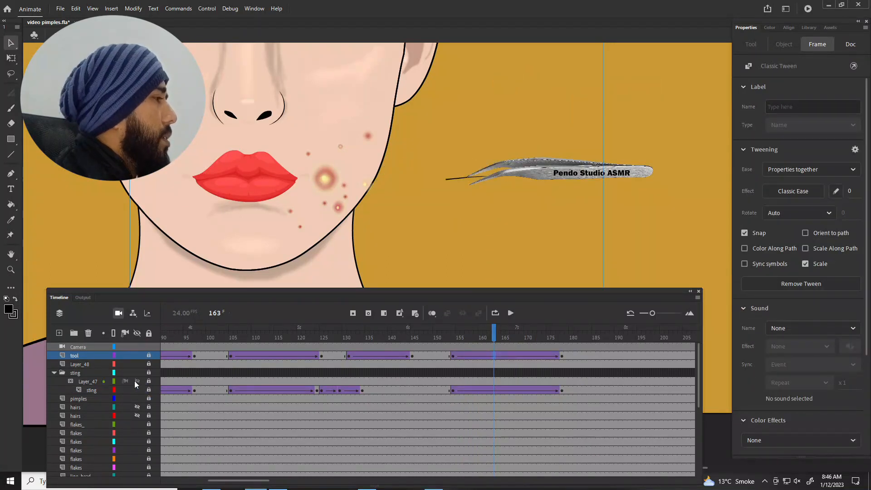
{"action": "left_click", "coordinate": [449, 374]}
{"action": "key", "text": "Return"}
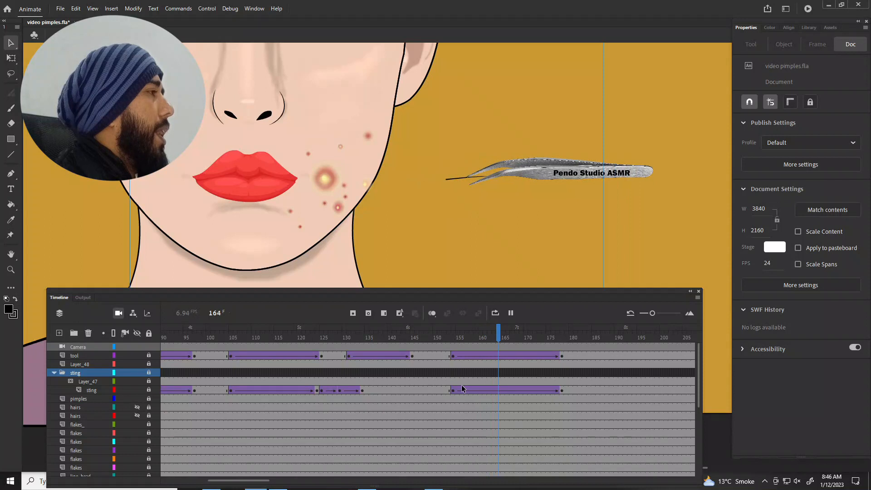
{"action": "key", "text": "ctrl+Return"}
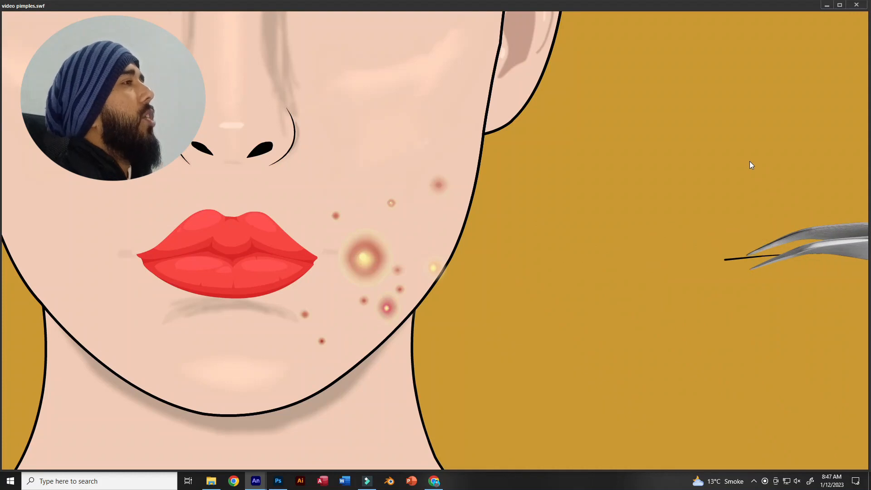
{"action": "left_click", "coordinate": [858, 5]}
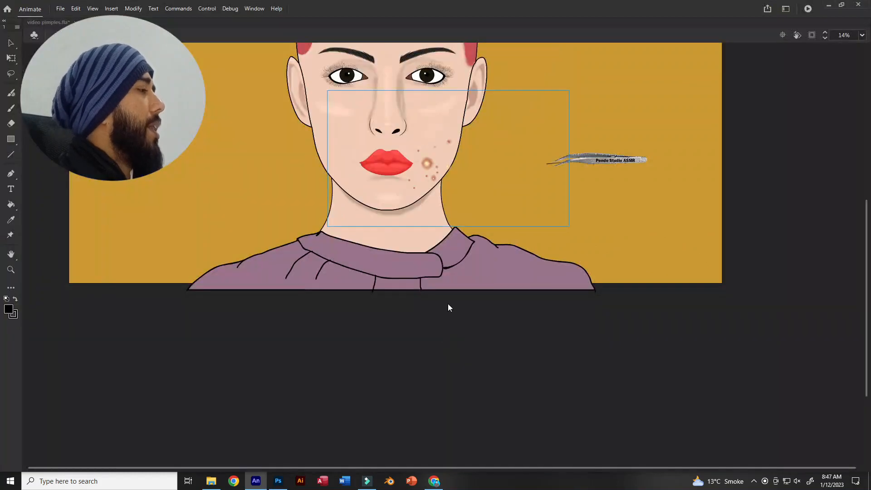
Step: Play the tweezers' exit, and insert a blank keyframe on the sting layer at frame 179
{"action": "left_click_drag", "start_coordinate": [473, 295], "coordinate": [475, 279]}
{"action": "scroll", "coordinate": [470, 352], "scroll_direction": "right", "scroll_amount": 3}
{"action": "left_click", "coordinate": [383, 338]}
{"action": "key", "text": "Return"}
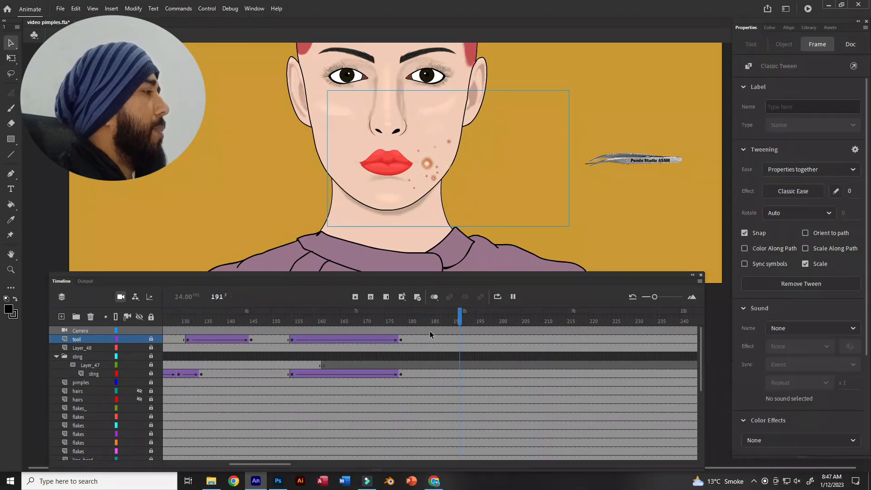
{"action": "left_click", "coordinate": [403, 374]}
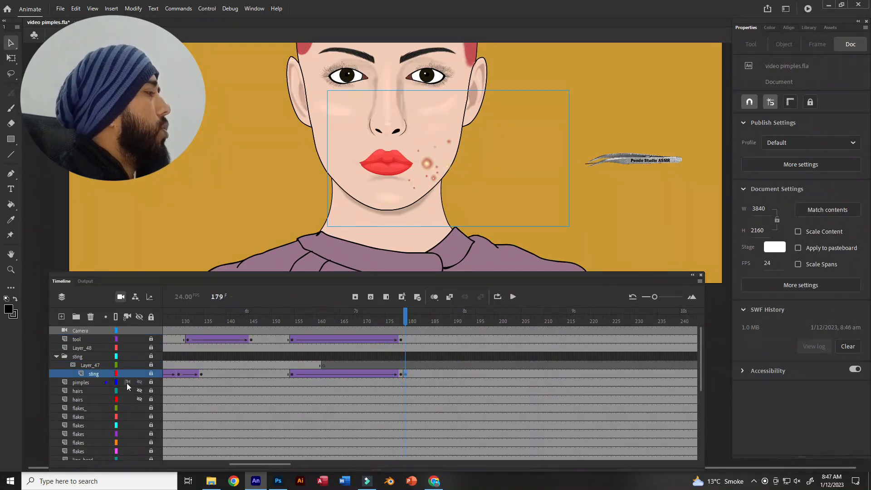
{"action": "left_click", "coordinate": [405, 374]}
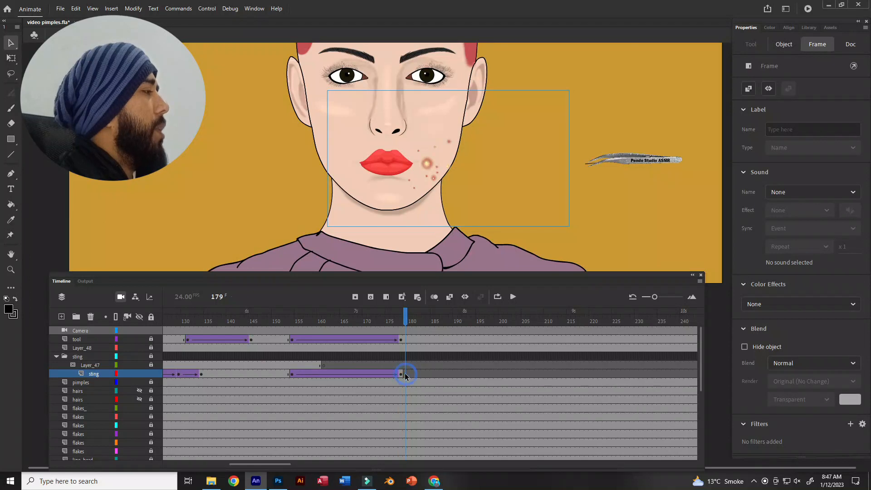
Step: Play the tail of the pull-out animation several times to check that the sting disappears after the tweezers exit
{"action": "left_click", "coordinate": [351, 363]}
{"action": "key", "text": "Return"}
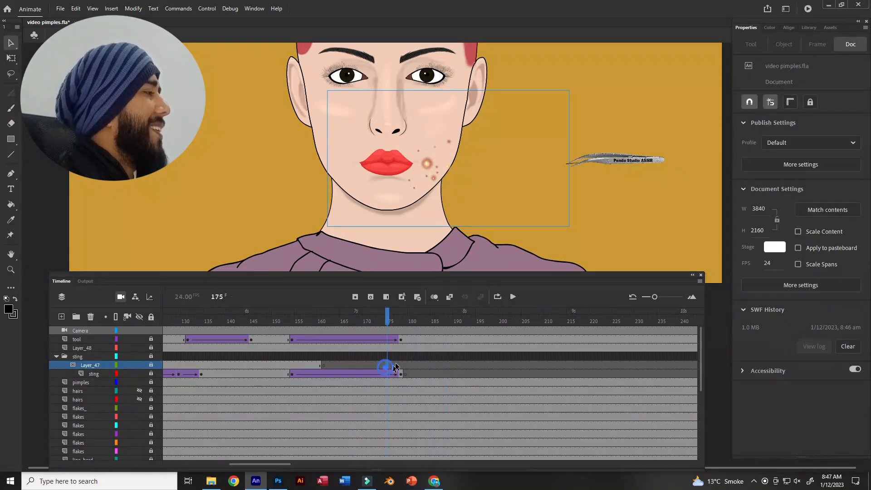
{"action": "key", "text": "Return"}
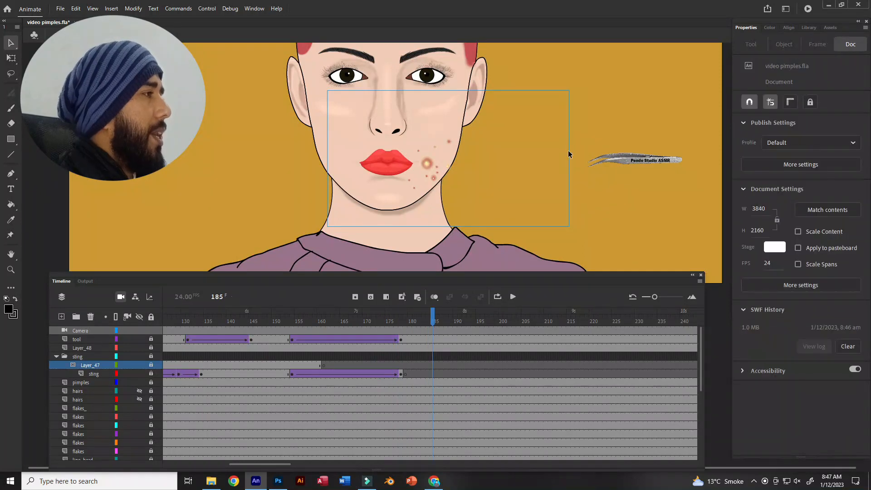
{"action": "left_click", "coordinate": [382, 373]}
{"action": "key", "text": "Return"}
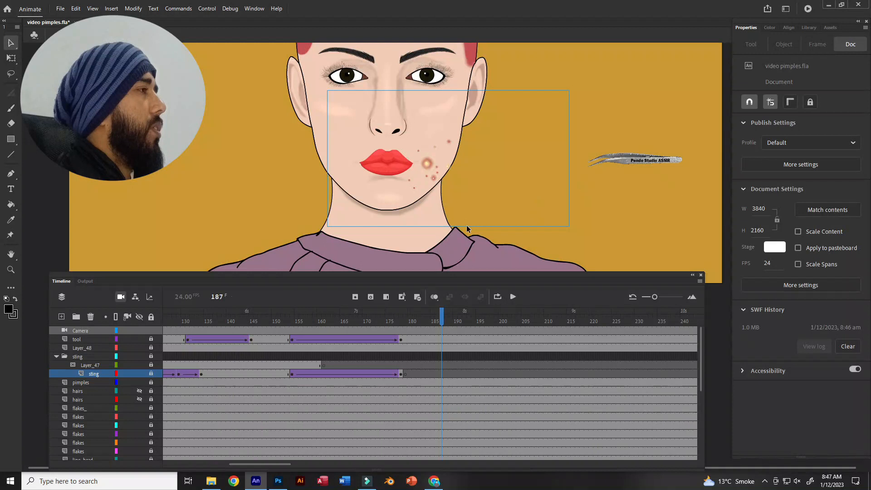
{"action": "left_click", "coordinate": [387, 346]}
{"action": "key", "text": "Return"}
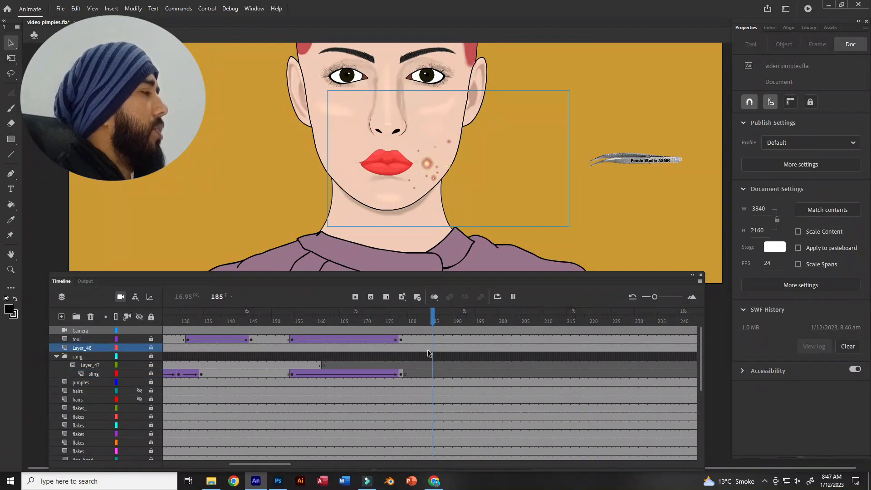
{"action": "left_click", "coordinate": [369, 365]}
{"action": "key", "text": "Return"}
{"action": "key", "text": "Return"}
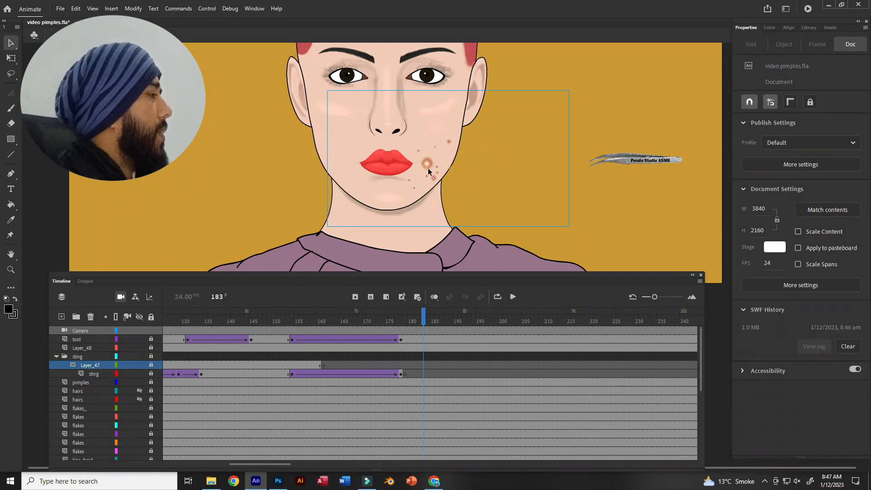
Step: Add a new layer named tool02 above the tool layer, and save the document
{"action": "left_click", "coordinate": [152, 340]}
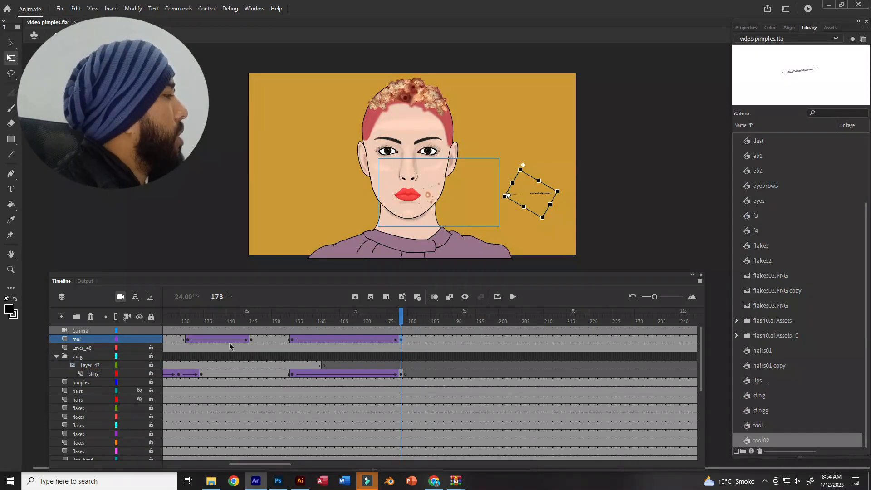
{"action": "left_click", "coordinate": [61, 317]}
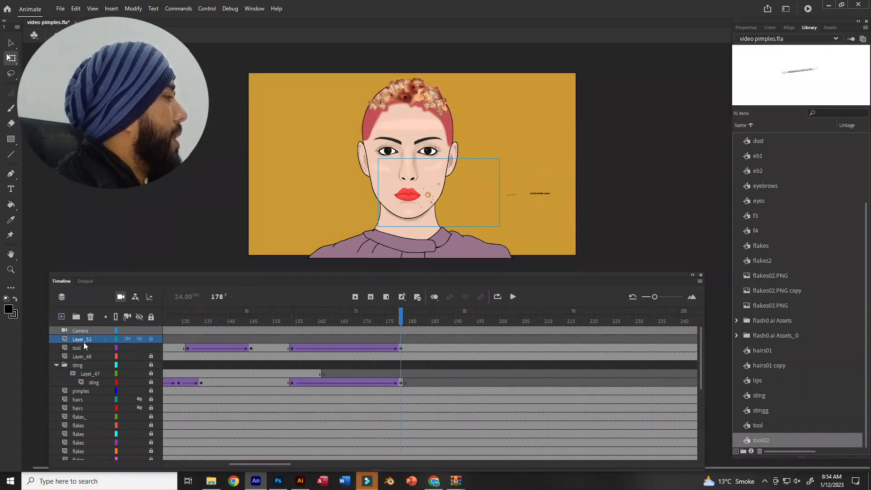
{"action": "double_click", "coordinate": [83, 342]}
{"action": "type", "text": "tool"}
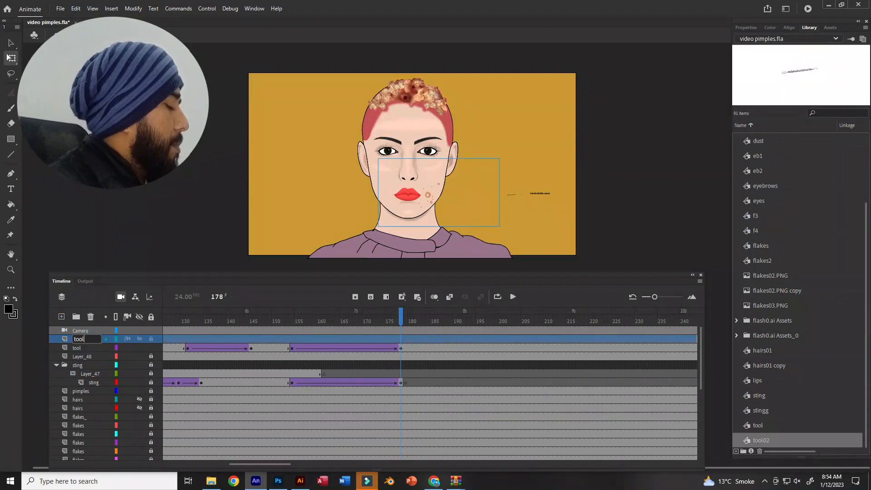
{"action": "key", "text": "Return"}
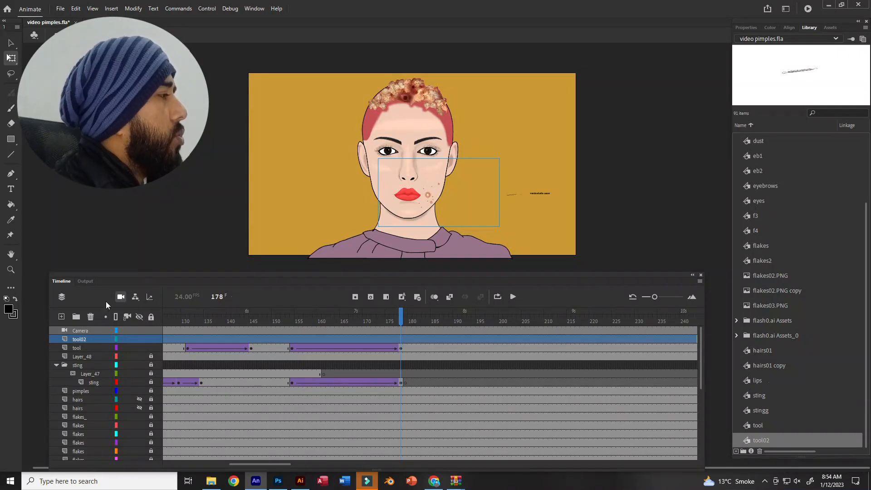
{"action": "key", "text": "ctrl+s"}
Step: Insert blank keyframes at frame 178 on tool02 and frame 179 on tool, and lock the tool layer
{"action": "left_click", "coordinate": [400, 340]}
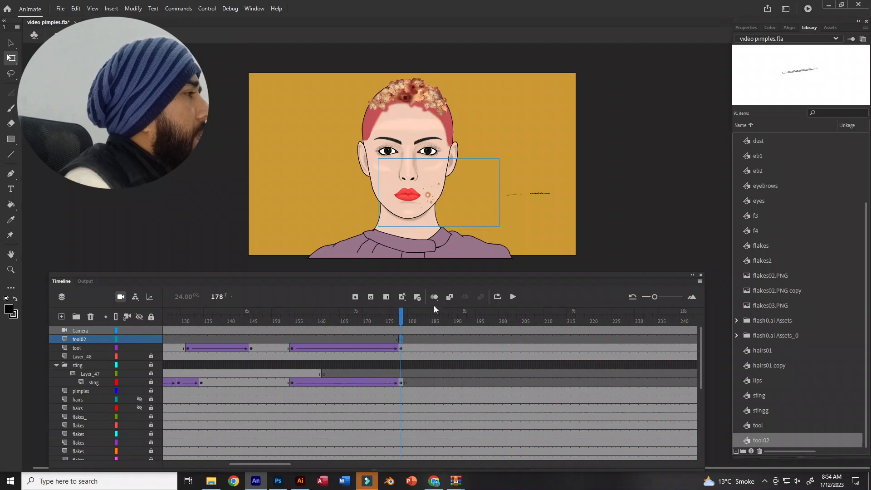
{"action": "scroll", "coordinate": [566, 198], "scroll_direction": "up", "scroll_amount": 2}
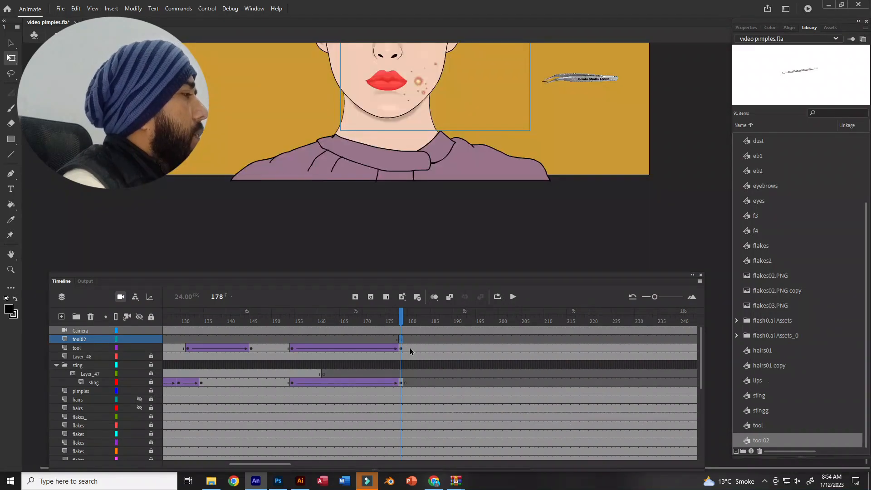
{"action": "left_click", "coordinate": [410, 348]}
{"action": "left_click", "coordinate": [403, 348]}
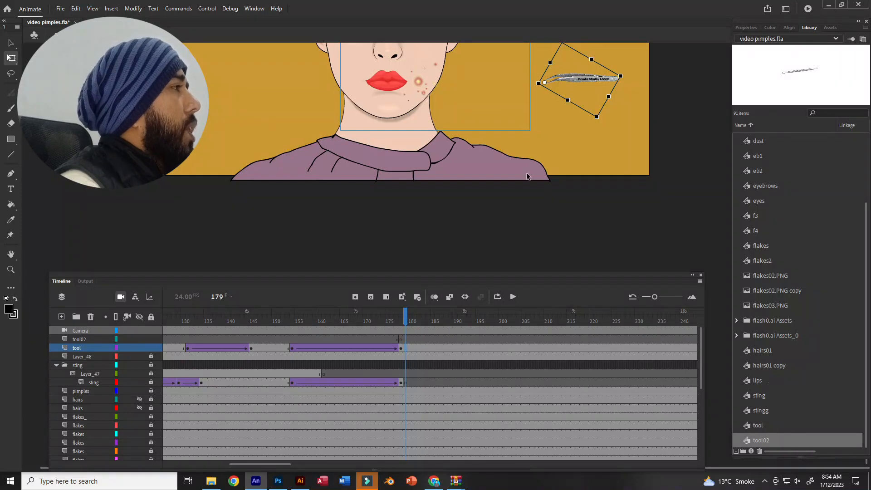
{"action": "scroll", "coordinate": [528, 175], "scroll_direction": "up", "scroll_amount": 3}
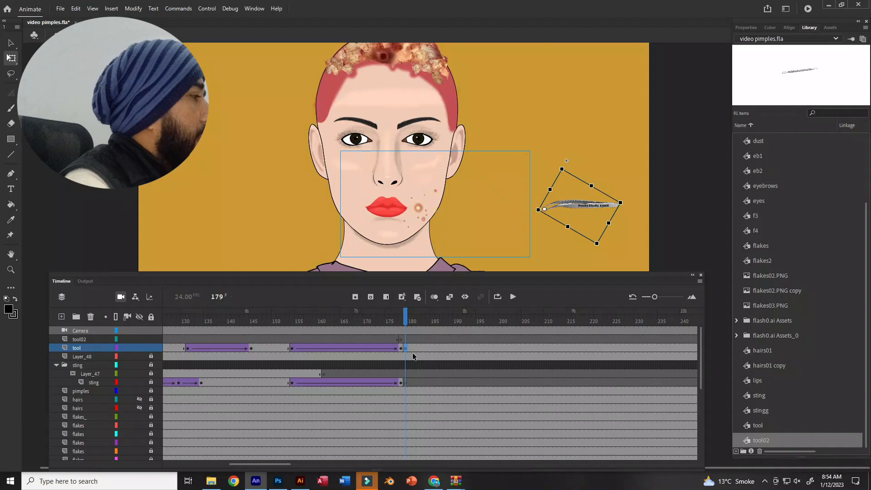
{"action": "key", "text": "F7"}
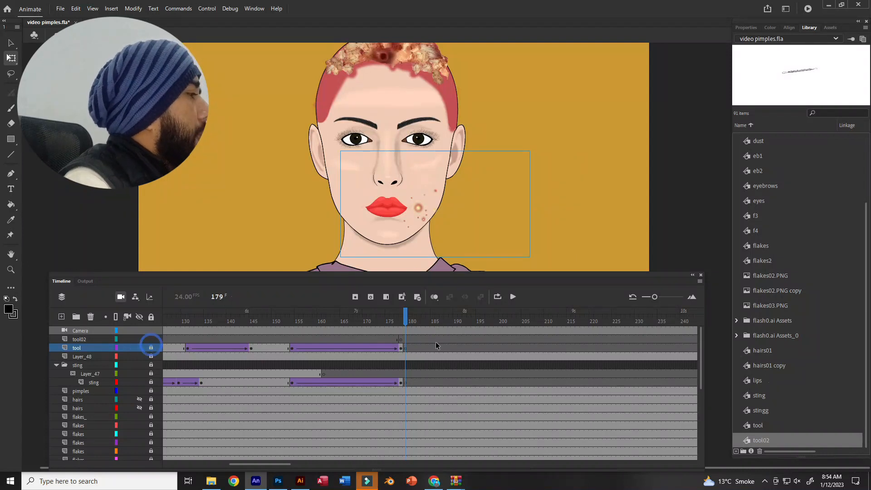
Step: Move the blank keyframe on the tool02 layer to frame 179
{"action": "left_click", "coordinate": [401, 346]}
{"action": "left_click", "coordinate": [401, 341]}
{"action": "left_click_drag", "start_coordinate": [402, 341], "coordinate": [406, 341]}
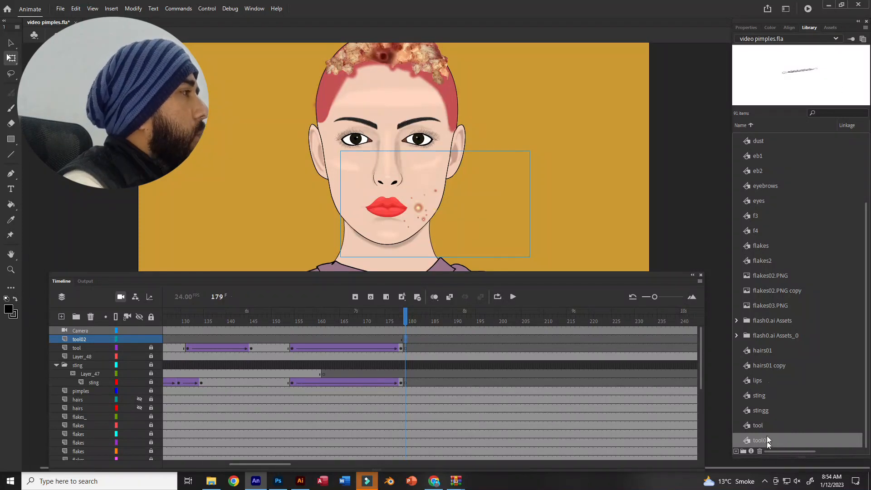
Step: At frame 179 on the tool02 layer, place the tool02 library symbol and move it beside the blemished cheek, clear of the face
{"action": "left_click_drag", "start_coordinate": [557, 148], "coordinate": [557, 149]}
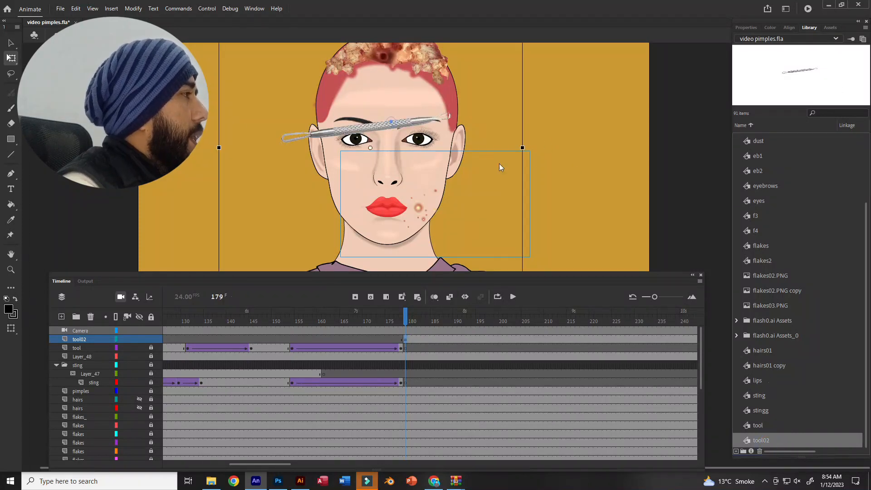
{"action": "left_click_drag", "start_coordinate": [348, 128], "coordinate": [569, 186]}
{"action": "scroll", "coordinate": [529, 184], "scroll_direction": "down", "scroll_amount": 2}
{"action": "scroll", "coordinate": [554, 183], "scroll_direction": "up", "scroll_amount": 2}
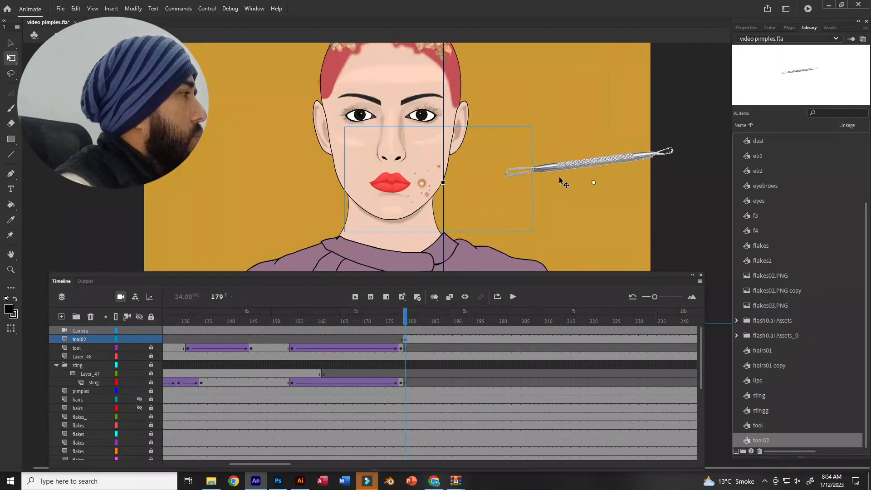
Step: Scale the extractor tool down to about a third of its size, fully outside the camera frame
{"action": "scroll", "coordinate": [561, 136], "scroll_direction": "down", "scroll_amount": 1}
{"action": "left_click_drag", "start_coordinate": [692, 70], "coordinate": [614, 142]}
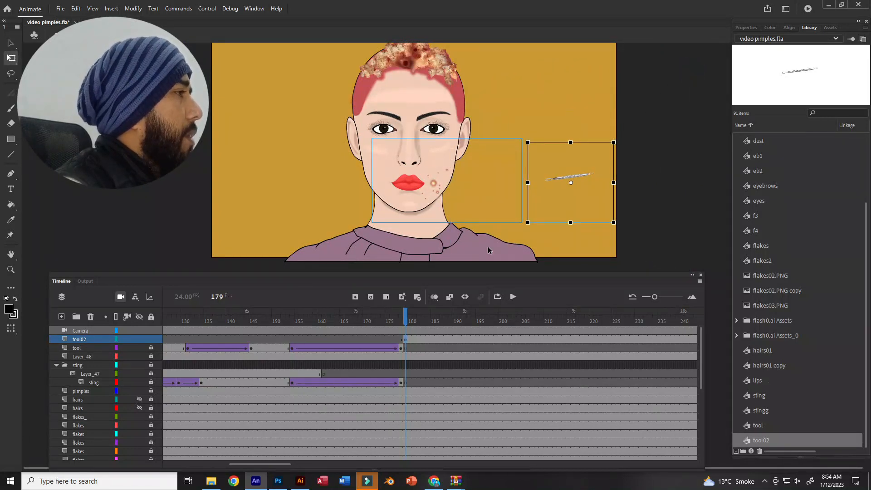
{"action": "scroll", "coordinate": [500, 187], "scroll_direction": "up", "scroll_amount": 2}
{"action": "left_click", "coordinate": [525, 178]}
{"action": "scroll", "coordinate": [629, 197], "scroll_direction": "up", "scroll_amount": 1}
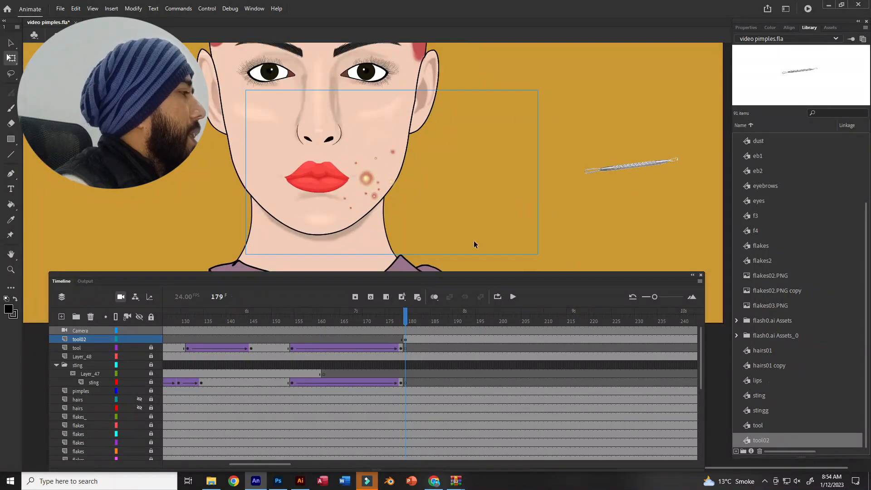
Step: Insert a keyframe at frame 215 on tool02, and move the extractor so its loop sits over the large pimple
{"action": "scroll", "coordinate": [435, 339], "scroll_direction": "right", "scroll_amount": 2}
{"action": "left_click", "coordinate": [459, 340]}
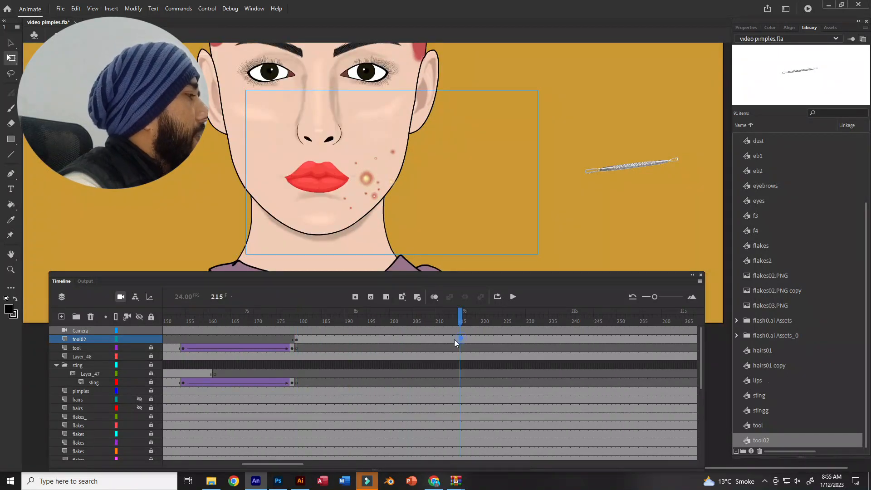
{"action": "left_click_drag", "start_coordinate": [603, 174], "coordinate": [381, 181]}
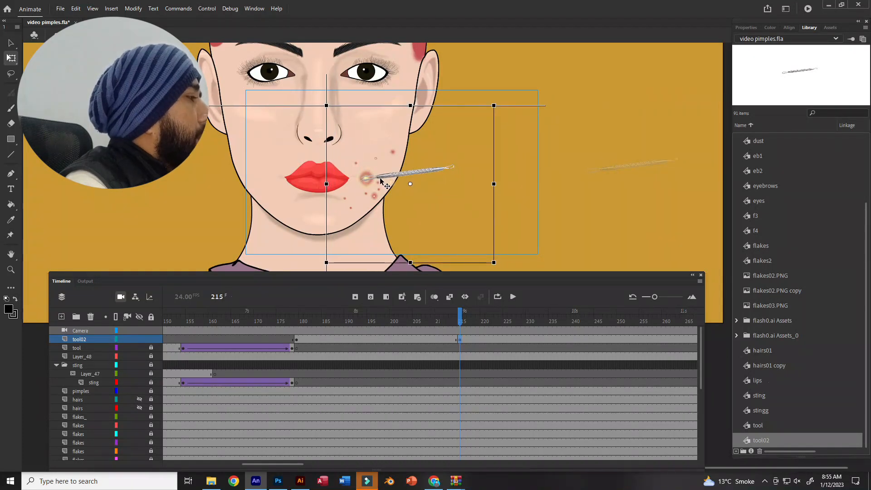
Step: Create a classic tween on the tool02 layer between frames 179 and 215, and play it
{"action": "left_click", "coordinate": [374, 339]}
{"action": "left_click", "coordinate": [449, 297]}
{"action": "key", "text": "Return"}
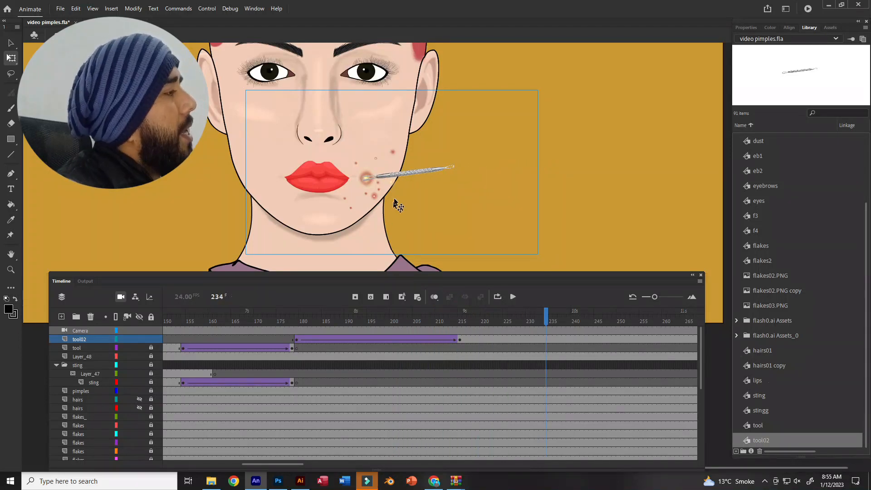
Step: Insert keyframes on the tool02 layer at frames 227 and 241
{"action": "scroll", "coordinate": [393, 183], "scroll_direction": "up", "scroll_amount": 4}
{"action": "scroll", "coordinate": [455, 350], "scroll_direction": "right", "scroll_amount": 2}
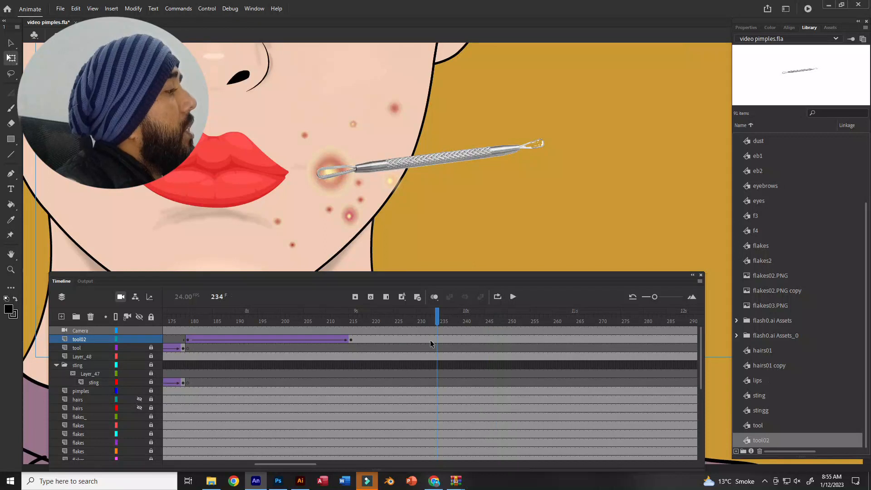
{"action": "left_click", "coordinate": [427, 339]}
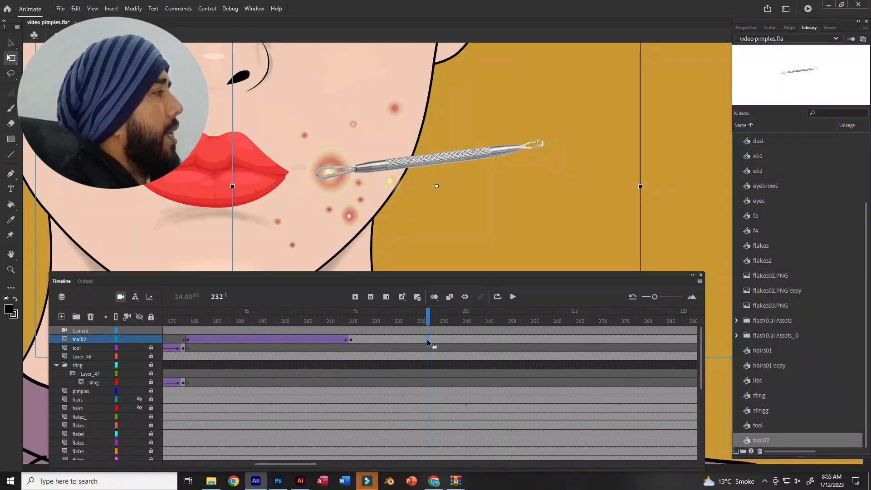
{"action": "left_click", "coordinate": [404, 340]}
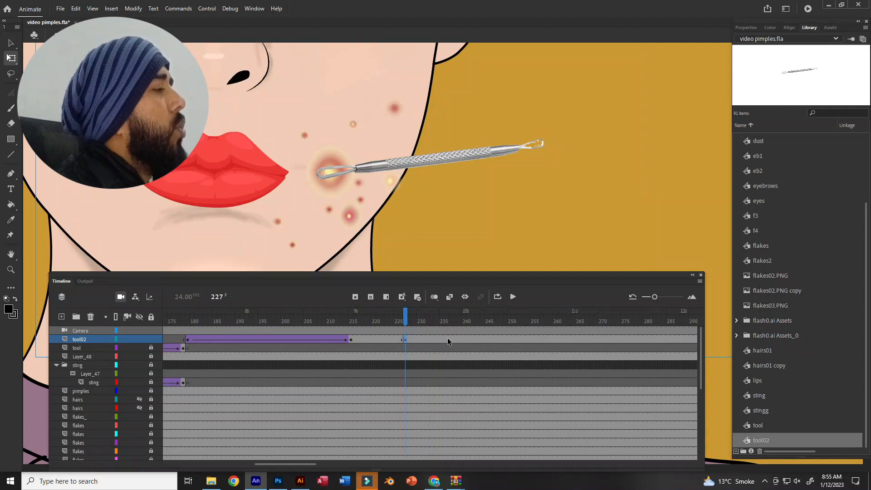
{"action": "left_click", "coordinate": [469, 340]}
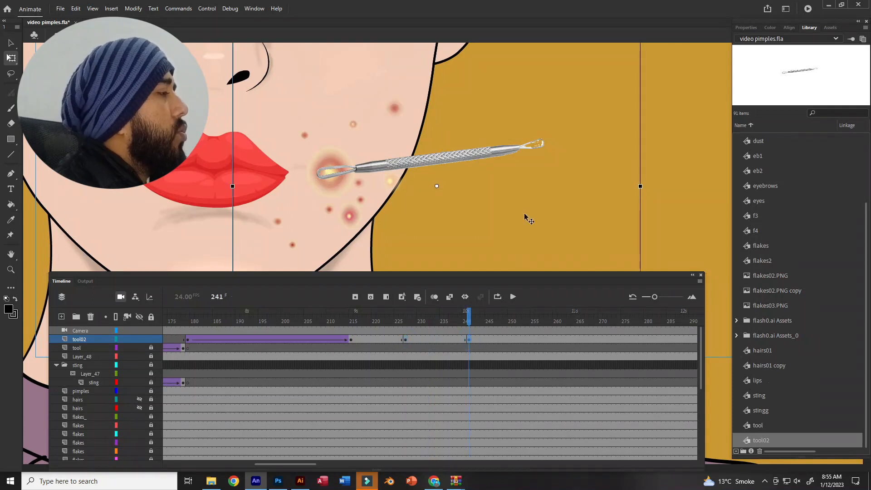
Step: At frame 241, scale the extractor down to about 80 percent and move its loop back over the large pimple
{"action": "scroll", "coordinate": [576, 177], "scroll_direction": "down", "scroll_amount": 1}
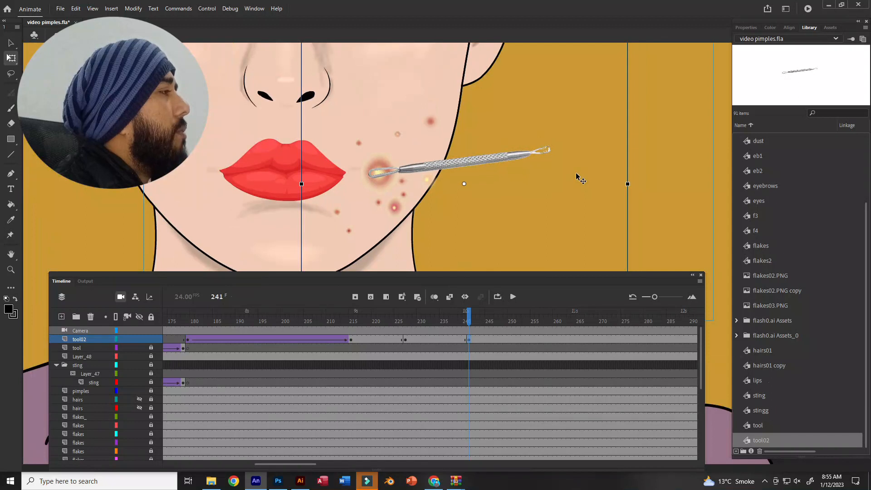
{"action": "scroll", "coordinate": [534, 168], "scroll_direction": "down", "scroll_amount": 1}
{"action": "left_click_drag", "start_coordinate": [594, 81], "coordinate": [576, 100]}
{"action": "scroll", "coordinate": [459, 167], "scroll_direction": "up", "scroll_amount": 2}
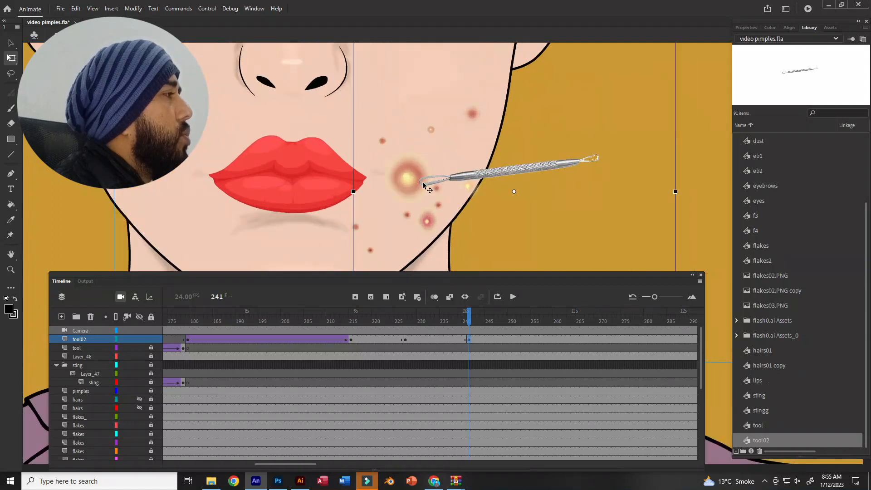
{"action": "left_click_drag", "start_coordinate": [435, 181], "coordinate": [412, 170]}
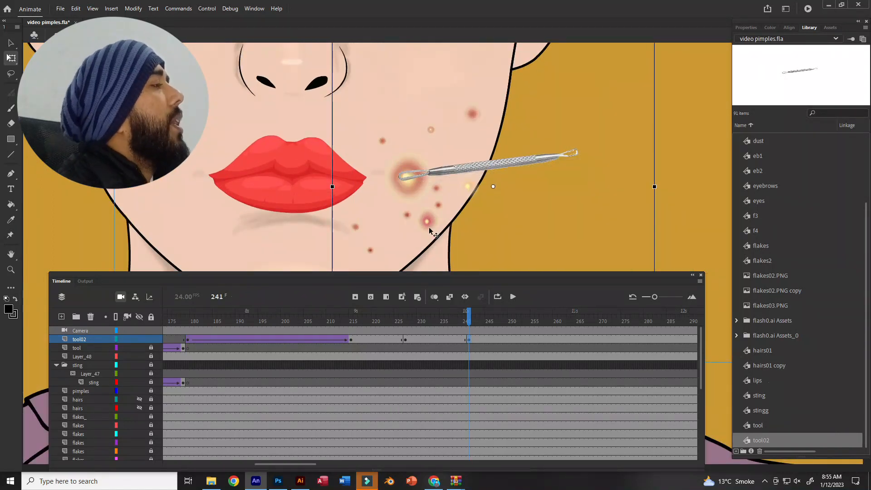
Step: Create a classic tween on the tool02 layer between frames 227 and 241, and play it
{"action": "left_click", "coordinate": [432, 341]}
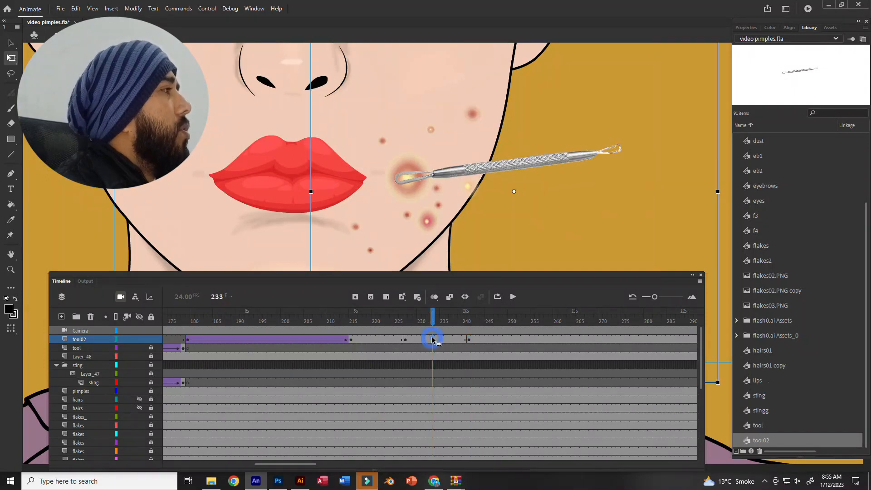
{"action": "right_click", "coordinate": [431, 341]}
{"action": "left_click", "coordinate": [488, 74]}
{"action": "left_click", "coordinate": [400, 347]}
{"action": "key", "text": "Return"}
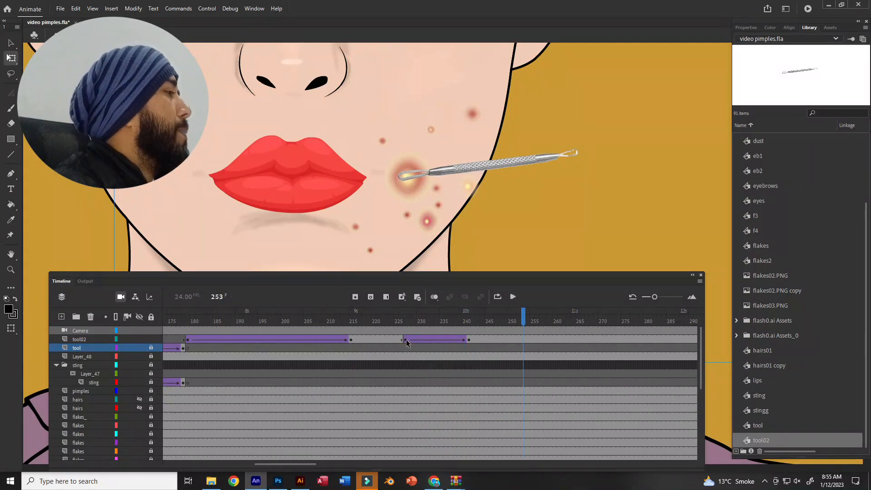
Step: Add a new layer named pus above tool02 and save the file
{"action": "left_click", "coordinate": [406, 340]}
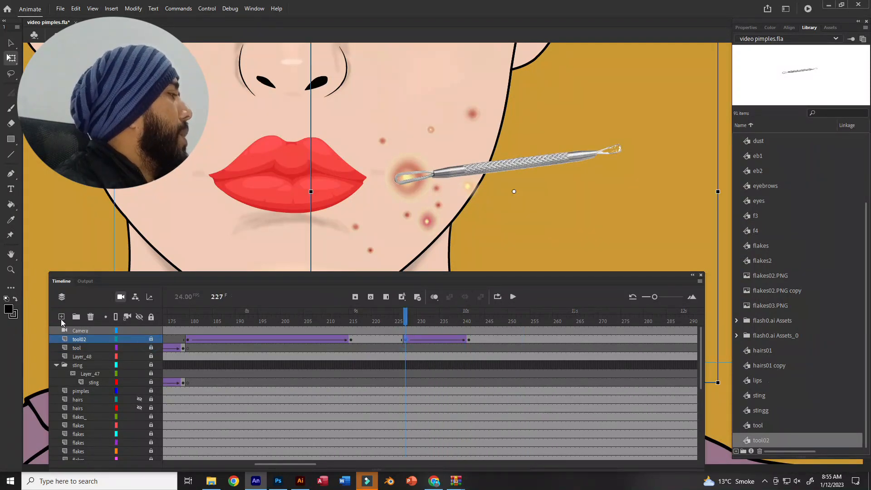
{"action": "left_click", "coordinate": [62, 316]}
{"action": "double_click", "coordinate": [75, 338]}
{"action": "type", "text": "pus"}
{"action": "key", "text": "Return"}
{"action": "key", "text": "ctrl+s"}
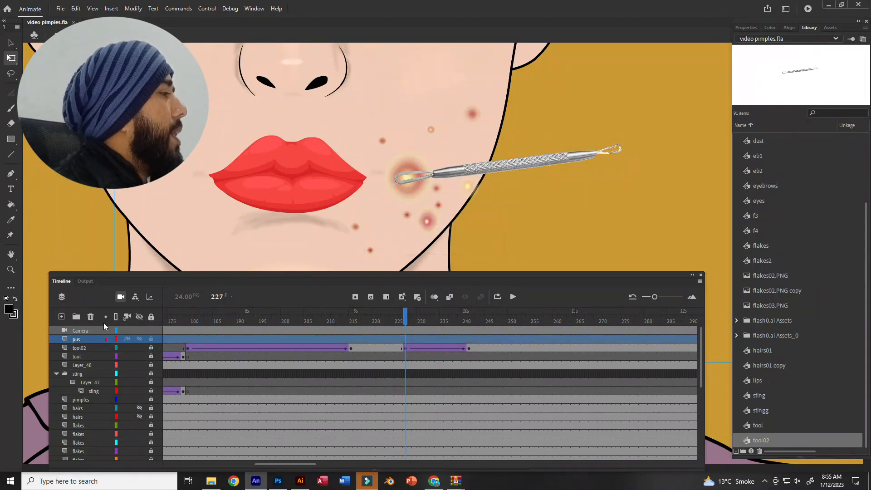
Step: Set up the Classic Brush with the pale yellow fill #FAEFA4 sampled from the large pimple's centre
{"action": "left_click", "coordinate": [10, 112]}
{"action": "left_click", "coordinate": [745, 28]}
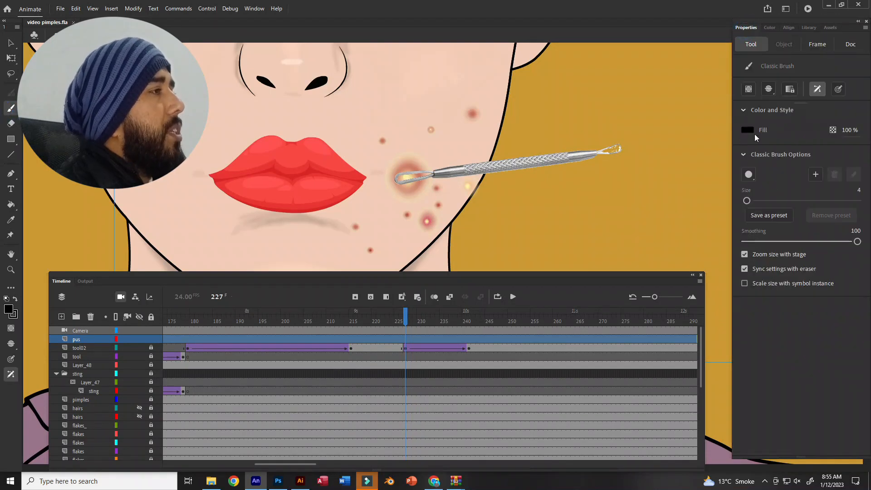
{"action": "left_click", "coordinate": [747, 130]}
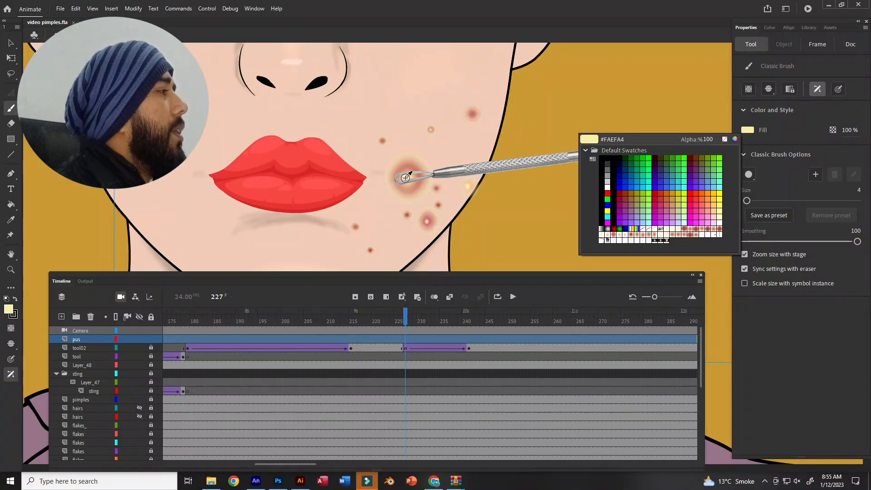
{"action": "left_click", "coordinate": [407, 177]}
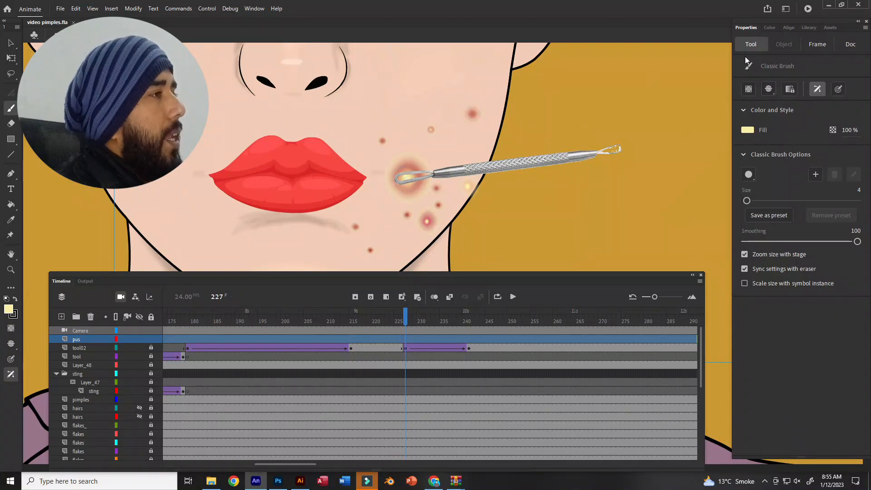
Step: Insert a blank keyframe at frame 227 on the pus layer, and give it a Blur filter with High quality
{"action": "left_click", "coordinate": [405, 340]}
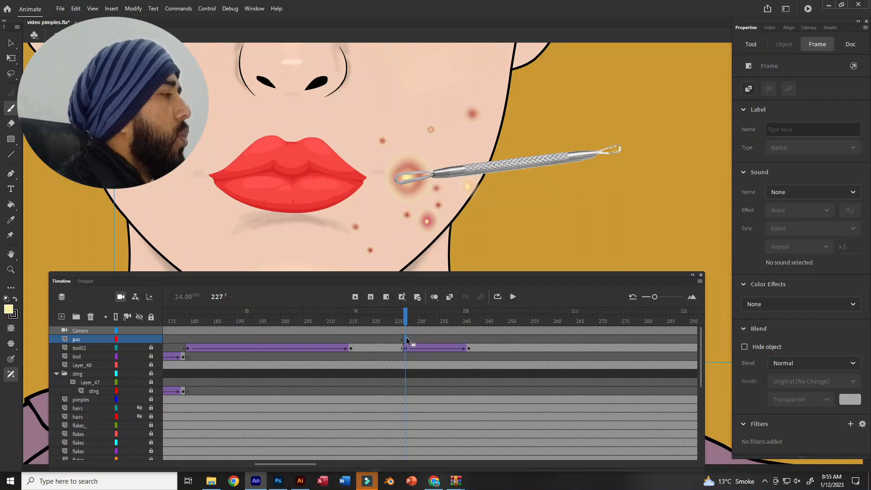
{"action": "left_click", "coordinate": [850, 424]}
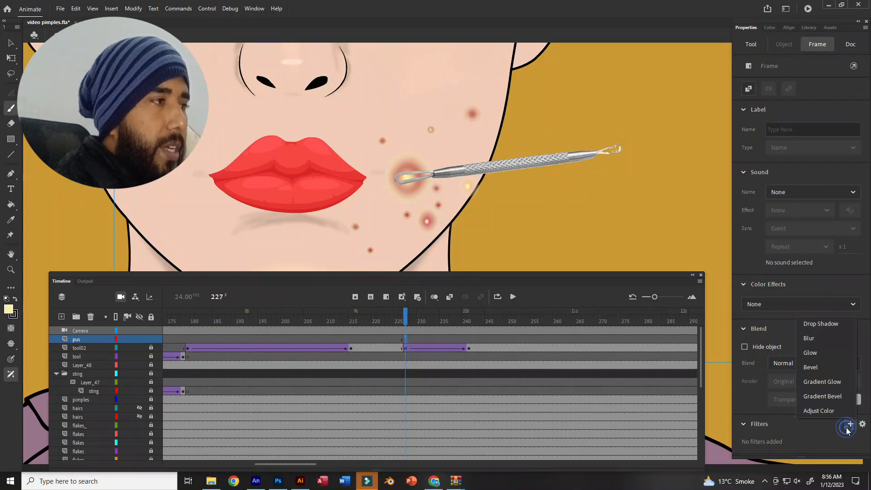
{"action": "left_click", "coordinate": [830, 344]}
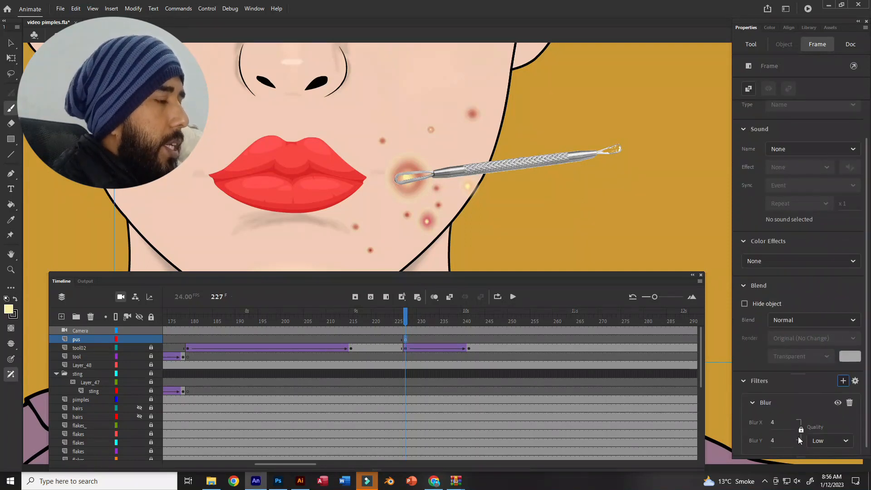
{"action": "left_click", "coordinate": [831, 441]}
{"action": "left_click", "coordinate": [828, 430]}
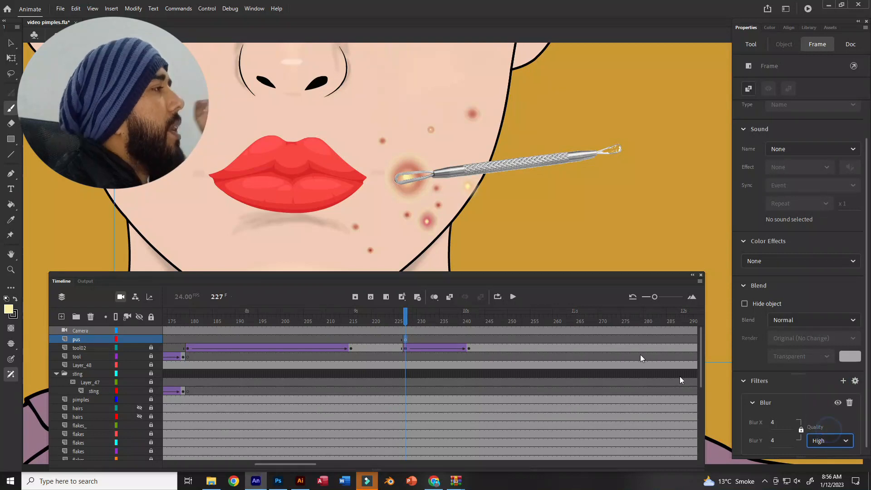
Step: Save the current brush size 4 as a preset, then set the size to 10 and save that as a preset too
{"action": "left_click", "coordinate": [752, 44]}
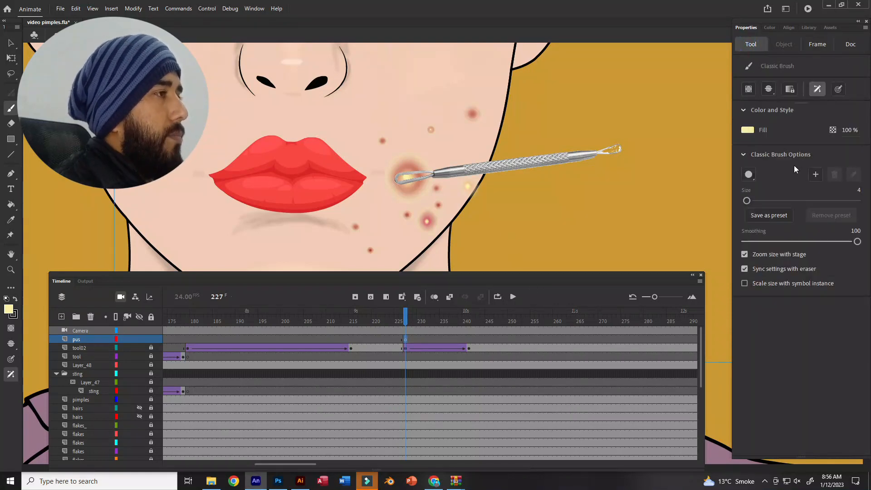
{"action": "left_click", "coordinate": [774, 214]}
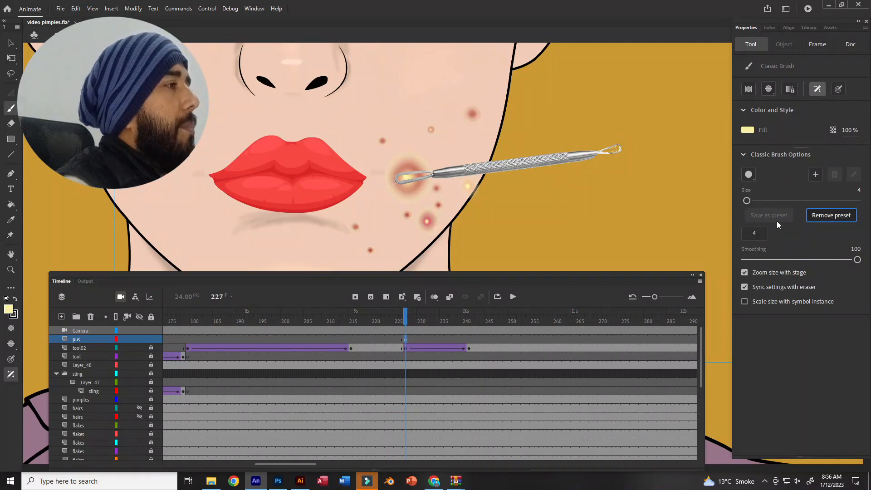
{"action": "left_click", "coordinate": [751, 235]}
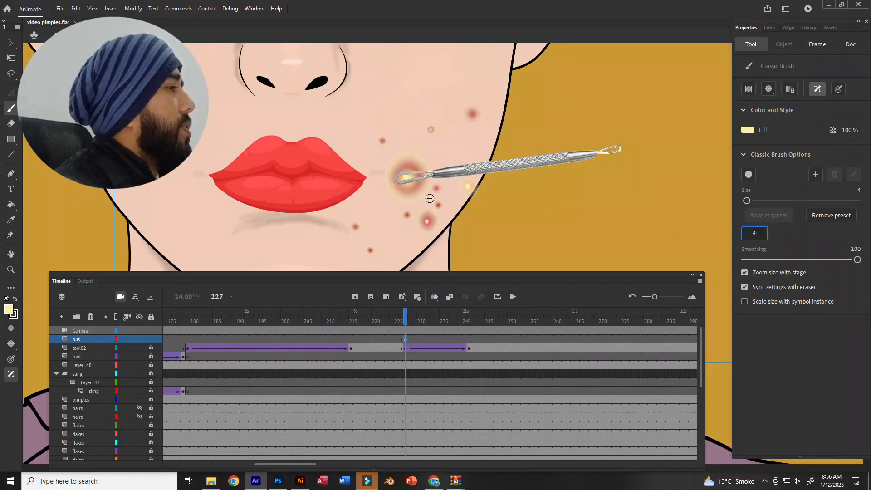
{"action": "scroll", "coordinate": [411, 199], "scroll_direction": "up", "scroll_amount": 2}
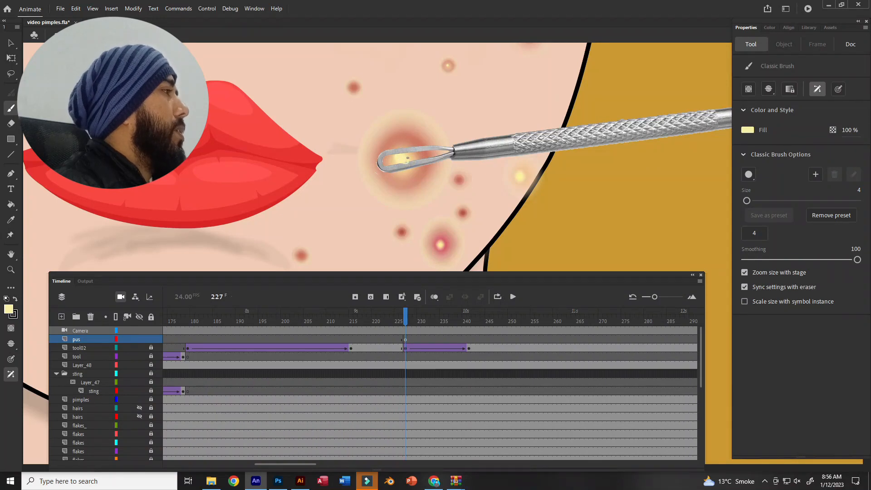
{"action": "left_click", "coordinate": [858, 190]}
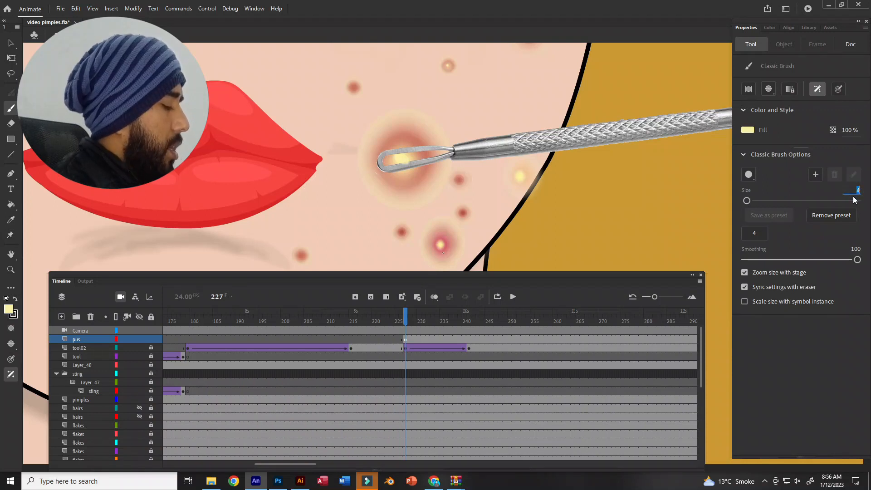
{"action": "type", "text": "10"}
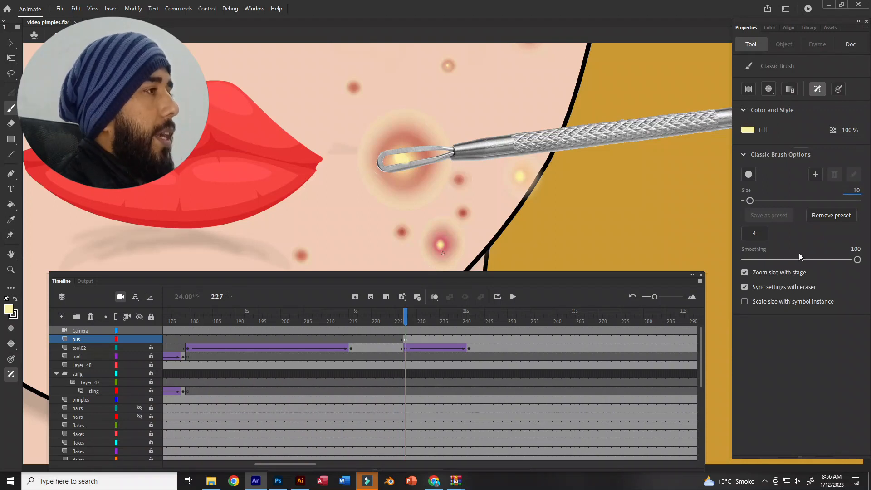
{"action": "key", "text": "Return"}
{"action": "left_click", "coordinate": [763, 216]}
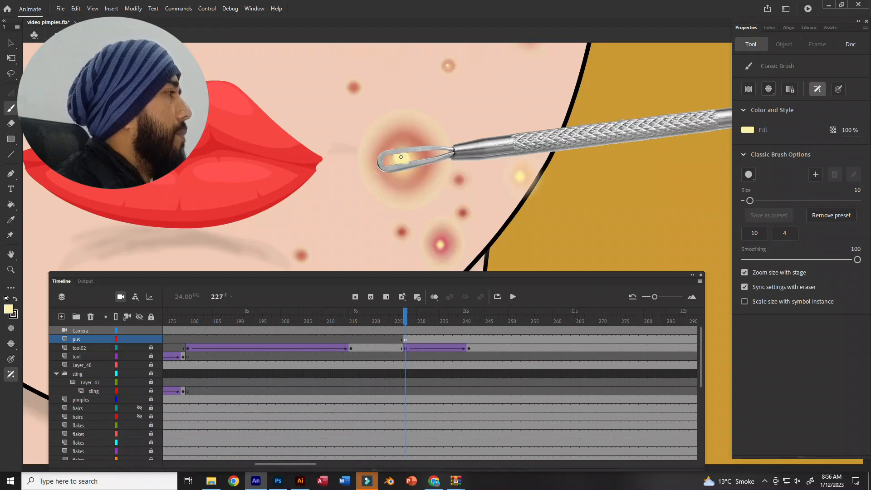
Step: Paint a yellow pus blob on the large pimple at frame 227 and extend it with strokes on new keyframes through frame 230
{"action": "left_click_drag", "start_coordinate": [400, 160], "coordinate": [400, 156]}
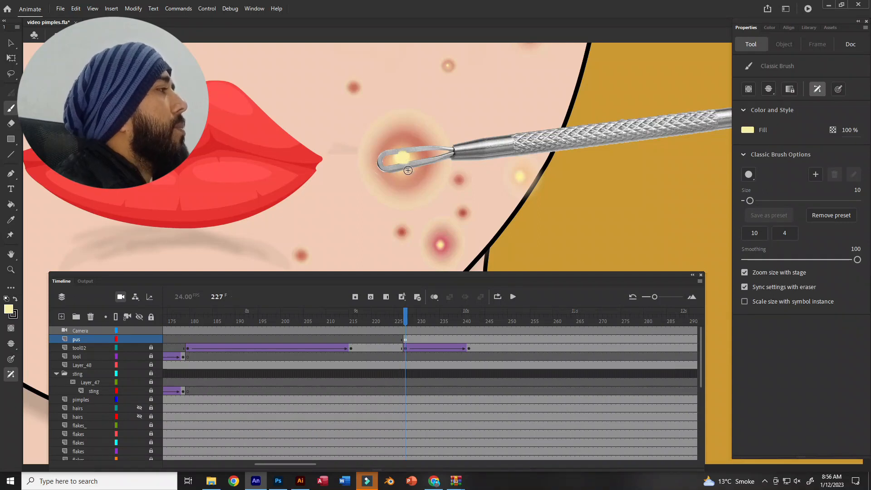
{"action": "key", "text": "F6"}
{"action": "left_click_drag", "start_coordinate": [404, 151], "coordinate": [405, 164]}
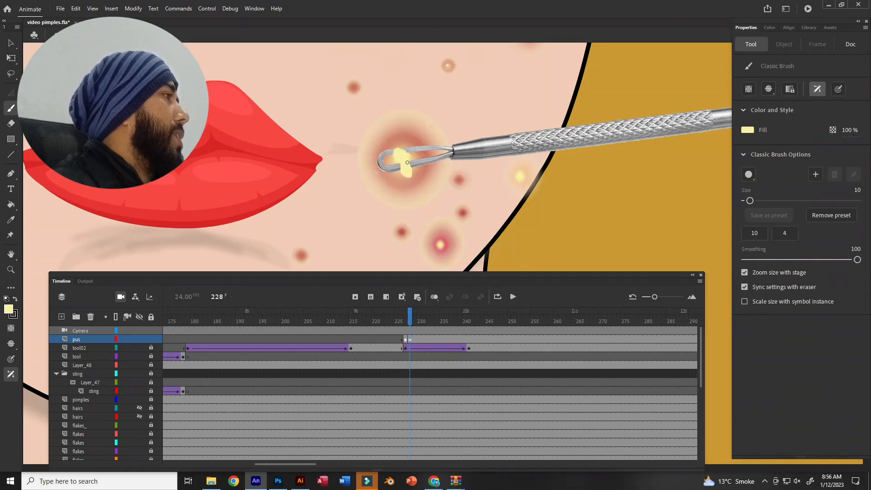
{"action": "key", "text": "F6"}
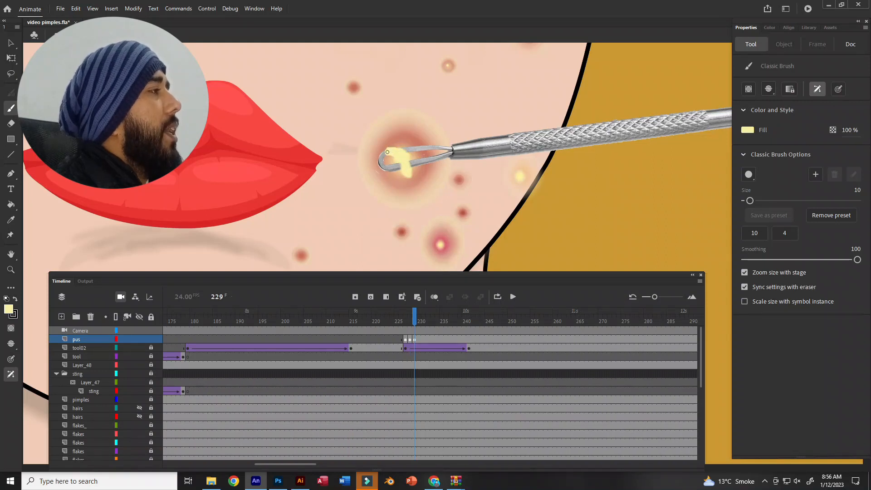
{"action": "key", "text": "F6"}
{"action": "left_click_drag", "start_coordinate": [404, 178], "coordinate": [409, 181]}
Step: Add keyframes at frames 231 to 234 on the pus layer, painting more pus streaks outward from the pimple's centre
{"action": "key", "text": "F6"}
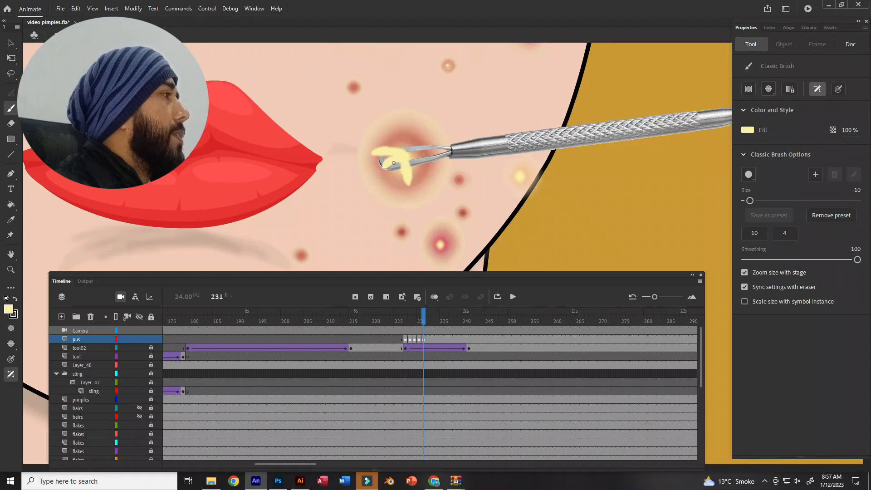
{"action": "key", "text": "F6"}
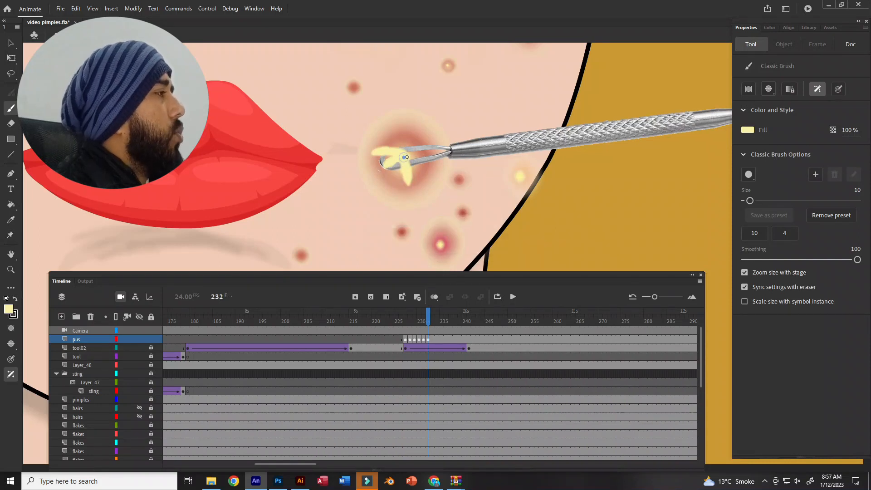
{"action": "mouse_move", "coordinate": [411, 162]}
{"action": "left_mouse_down"}
{"action": "mouse_move", "coordinate": [429, 170]}
{"action": "mouse_move", "coordinate": [408, 156]}
{"action": "left_mouse_up"}
{"action": "key", "text": "F6"}
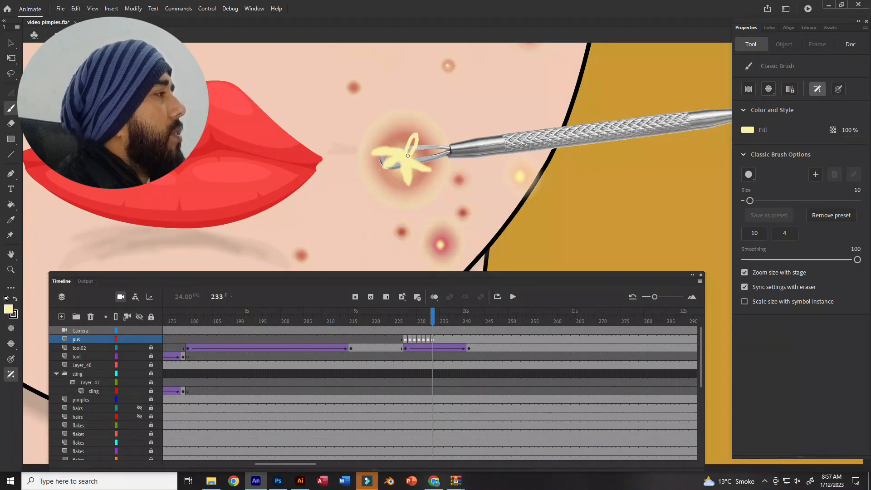
{"action": "key", "text": "F6"}
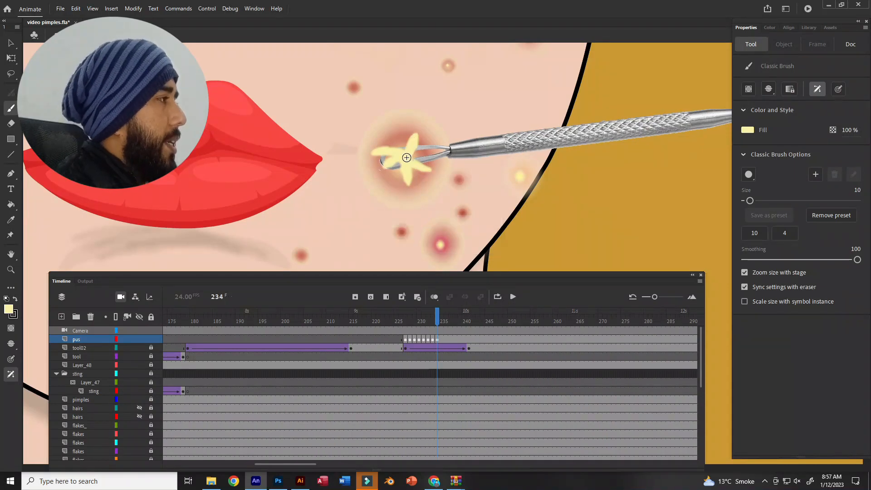
{"action": "left_click_drag", "start_coordinate": [407, 155], "coordinate": [398, 128]}
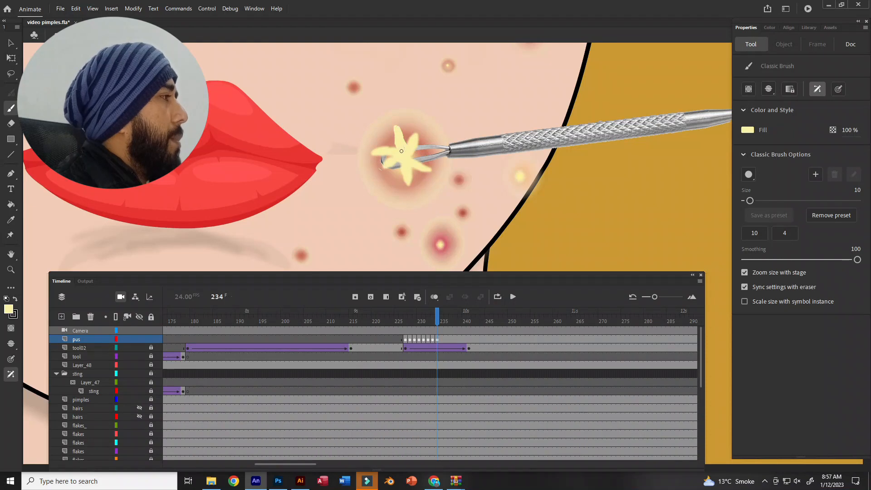
Step: Add keyframes at frames 235 to 237 on the pus layer and lengthen the radiating pus streaks around the pimple
{"action": "key", "text": "F6"}
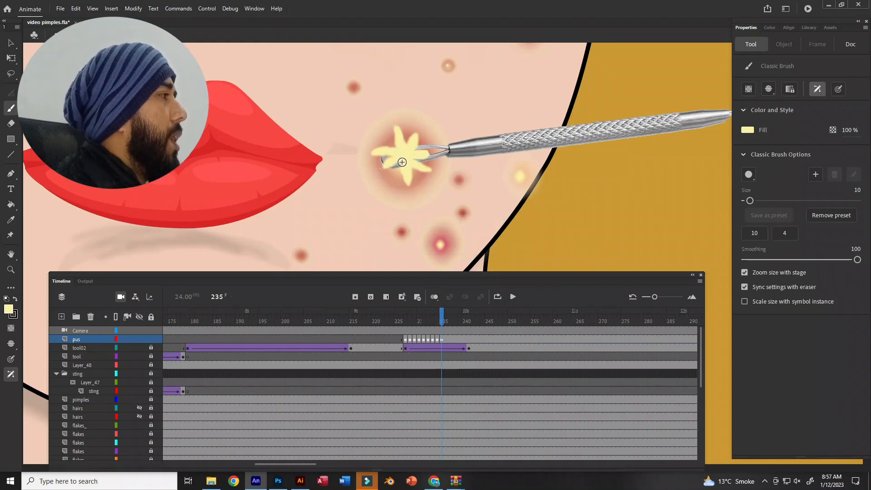
{"action": "key", "text": "F6"}
{"action": "left_click_drag", "start_coordinate": [399, 163], "coordinate": [398, 182]}
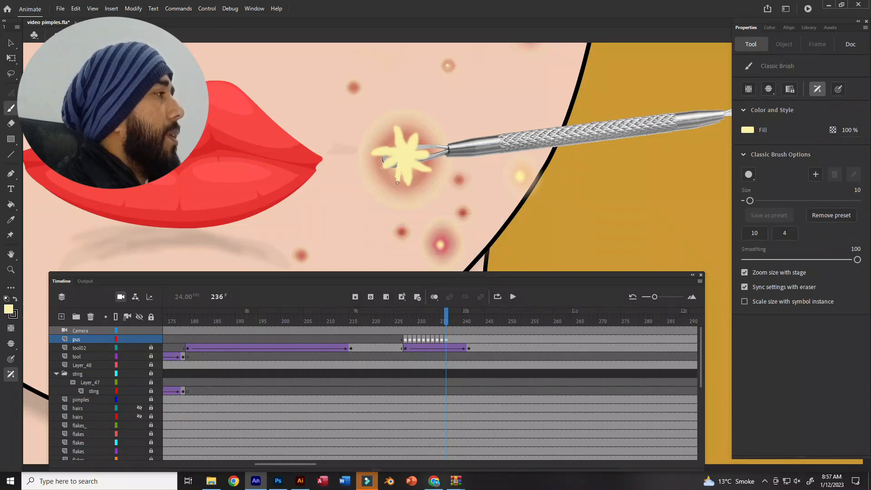
{"action": "key", "text": "F6"}
{"action": "mouse_move", "coordinate": [384, 154]}
{"action": "left_mouse_down"}
{"action": "mouse_move", "coordinate": [395, 123]}
{"action": "mouse_move", "coordinate": [398, 136]}
{"action": "mouse_move", "coordinate": [415, 142]}
{"action": "left_mouse_up"}
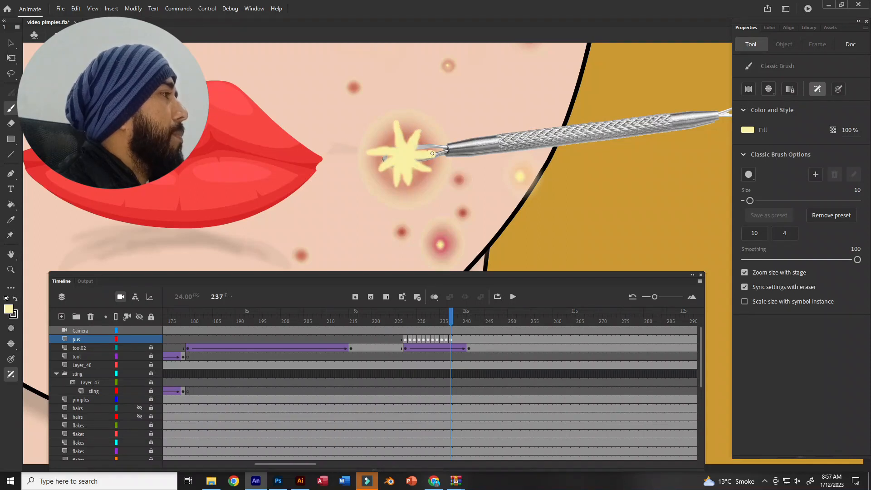
{"action": "mouse_move", "coordinate": [417, 165]}
{"action": "left_mouse_down"}
{"action": "mouse_move", "coordinate": [408, 191]}
{"action": "mouse_move", "coordinate": [409, 179]}
{"action": "mouse_move", "coordinate": [410, 200]}
{"action": "left_mouse_up"}
Step: Add keyframes at frames 238 and 239 on the pus layer, extending the streaks on all sides towards the pimple's outer edge
{"action": "key", "text": "F6"}
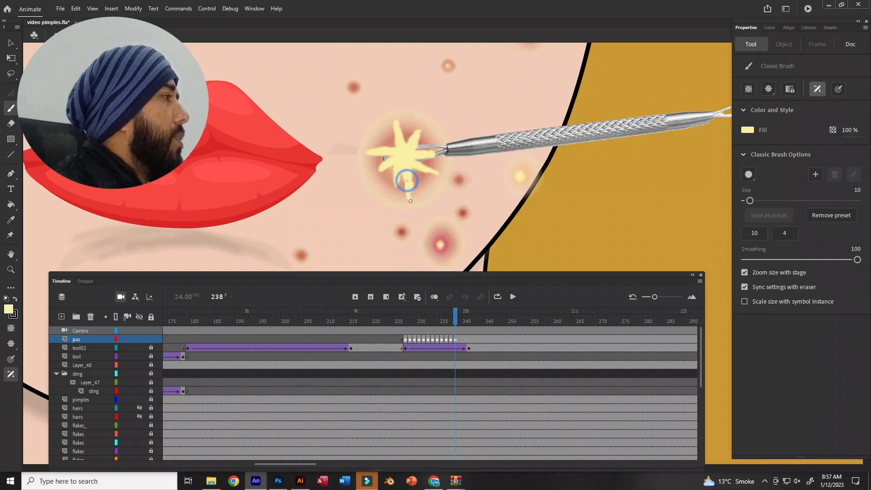
{"action": "mouse_move", "coordinate": [429, 170]}
{"action": "left_mouse_down"}
{"action": "mouse_move", "coordinate": [445, 177]}
{"action": "mouse_move", "coordinate": [428, 172]}
{"action": "mouse_move", "coordinate": [436, 154]}
{"action": "left_mouse_up"}
{"action": "left_click_drag", "start_coordinate": [418, 133], "coordinate": [392, 114]}
{"action": "left_click_drag", "start_coordinate": [375, 152], "coordinate": [362, 154]}
{"action": "key", "text": "F6"}
{"action": "mouse_move", "coordinate": [396, 183]}
{"action": "left_mouse_down"}
{"action": "mouse_move", "coordinate": [396, 191]}
{"action": "mouse_move", "coordinate": [369, 182]}
{"action": "left_mouse_up"}
{"action": "left_click_drag", "start_coordinate": [363, 154], "coordinate": [356, 154]}
{"action": "mouse_move", "coordinate": [389, 110]}
{"action": "left_mouse_down"}
{"action": "mouse_move", "coordinate": [393, 148]}
{"action": "mouse_move", "coordinate": [420, 131]}
{"action": "mouse_move", "coordinate": [443, 175]}
{"action": "left_mouse_up"}
{"action": "left_click_drag", "start_coordinate": [413, 178], "coordinate": [412, 199]}
Step: Insert a keyframe at frame 240 on the pus layer and lock the layer
{"action": "key", "text": "F6"}
{"action": "scroll", "coordinate": [415, 170], "scroll_direction": "down", "scroll_amount": 1}
{"action": "scroll", "coordinate": [418, 175], "scroll_direction": "down", "scroll_amount": 2}
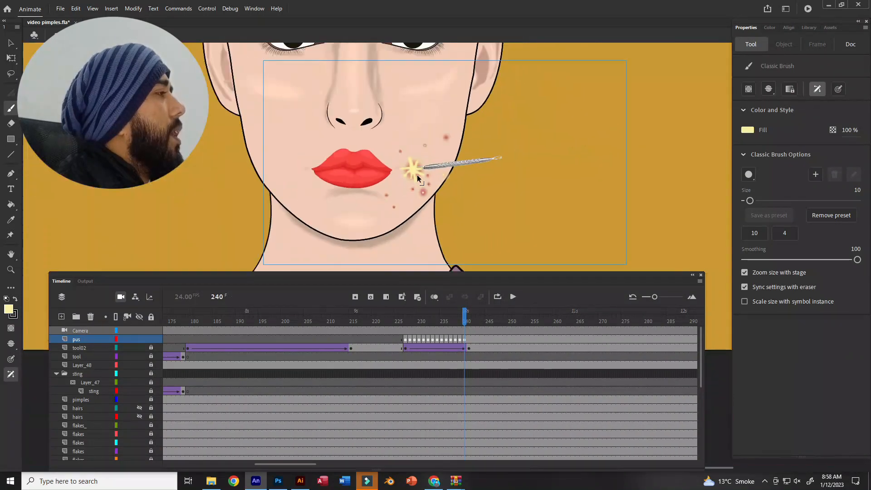
{"action": "left_click", "coordinate": [151, 341]}
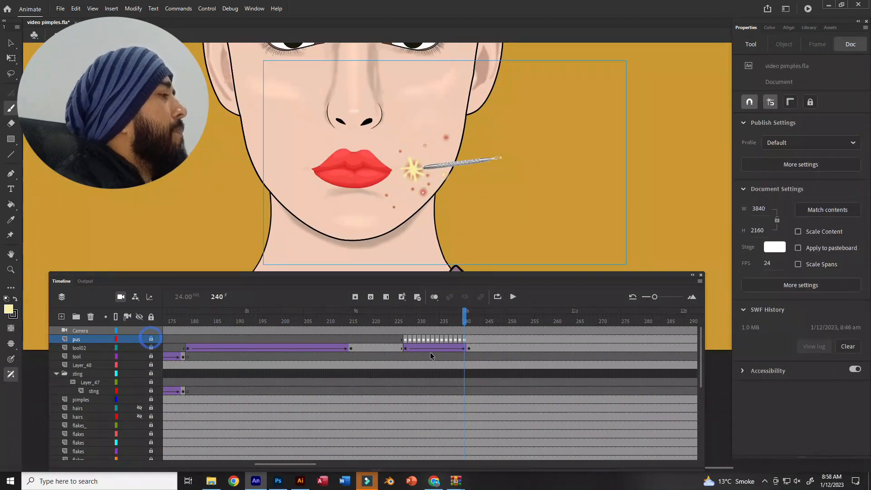
Step: Play back the extractor and pus animation around frames 225 to 252 to check its timing
{"action": "left_click", "coordinate": [397, 347]}
{"action": "key", "text": "Return"}
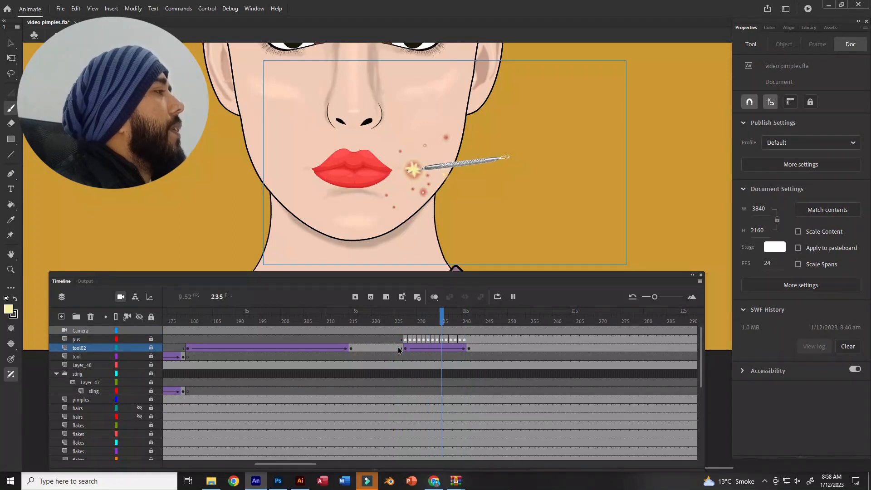
{"action": "left_click", "coordinate": [397, 347]}
{"action": "key", "text": "Return"}
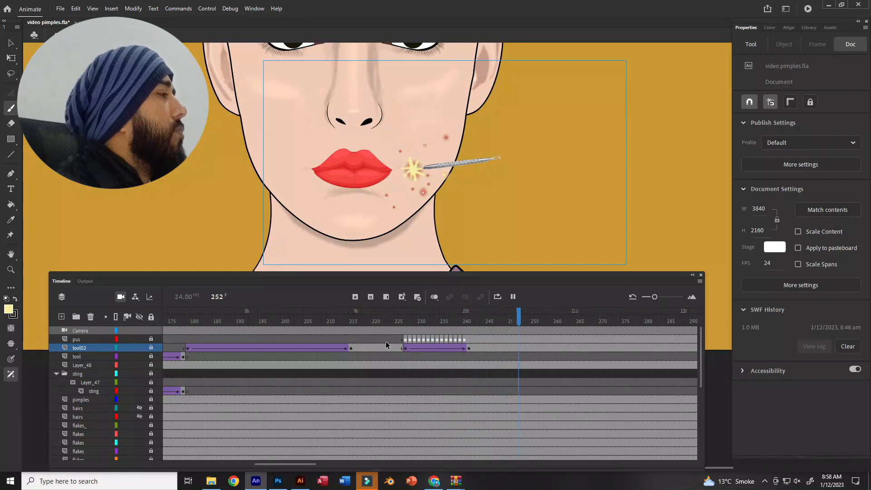
{"action": "left_click", "coordinate": [404, 340]}
{"action": "key", "text": "Return"}
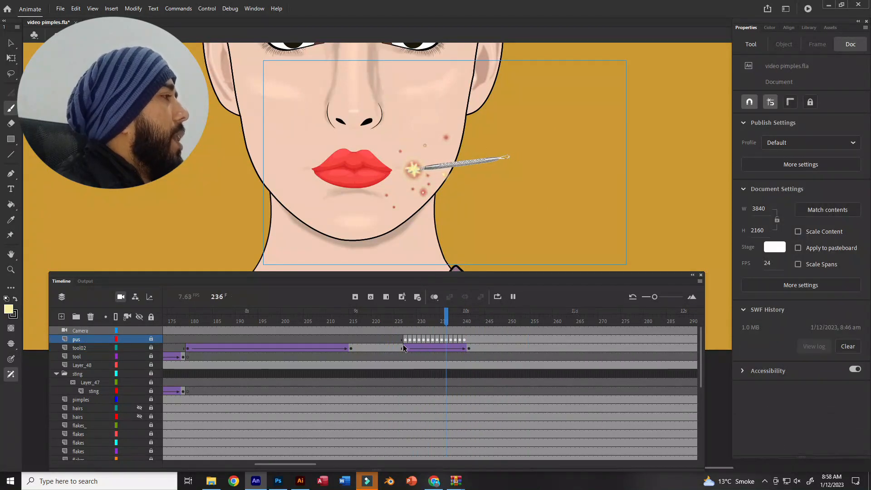
{"action": "key", "text": "Return"}
Step: Animate the extractor moving away from the face, off the stage's right side, with a classic tween between tool02 keyframes at frames 248 and 274
{"action": "scroll", "coordinate": [427, 352], "scroll_direction": "right", "scroll_amount": 3}
{"action": "left_click", "coordinate": [337, 348]}
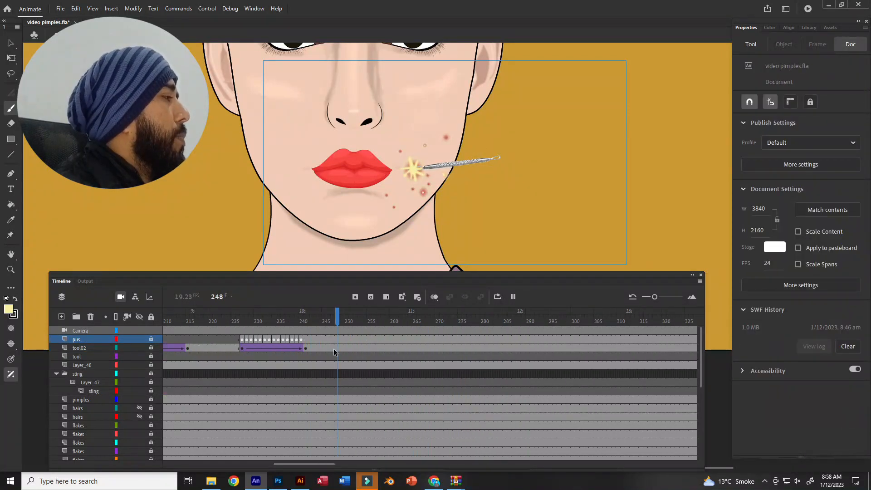
{"action": "left_click", "coordinate": [337, 350]}
{"action": "key", "text": "F6"}
{"action": "left_click", "coordinate": [455, 351]}
{"action": "key", "text": "F6"}
{"action": "key", "text": "v"}
{"action": "left_click", "coordinate": [458, 173]}
{"action": "left_click_drag", "start_coordinate": [459, 174], "coordinate": [728, 175]}
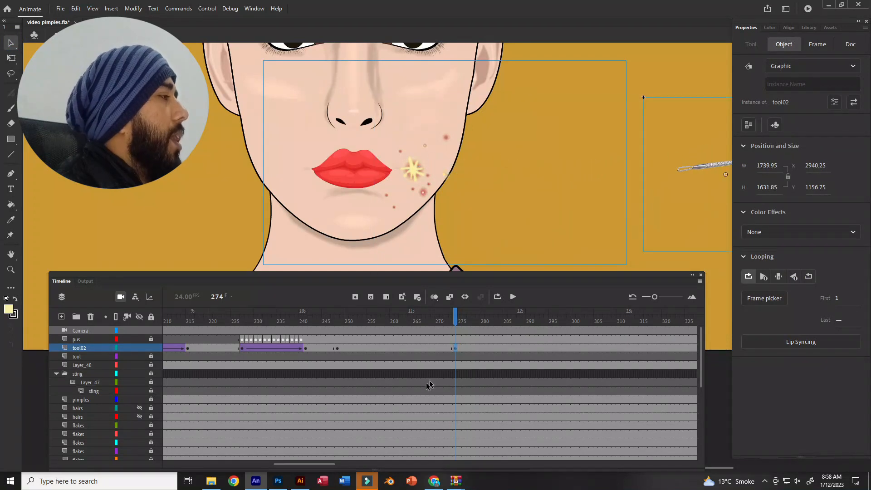
{"action": "right_click", "coordinate": [401, 349]}
{"action": "left_click", "coordinate": [447, 83]}
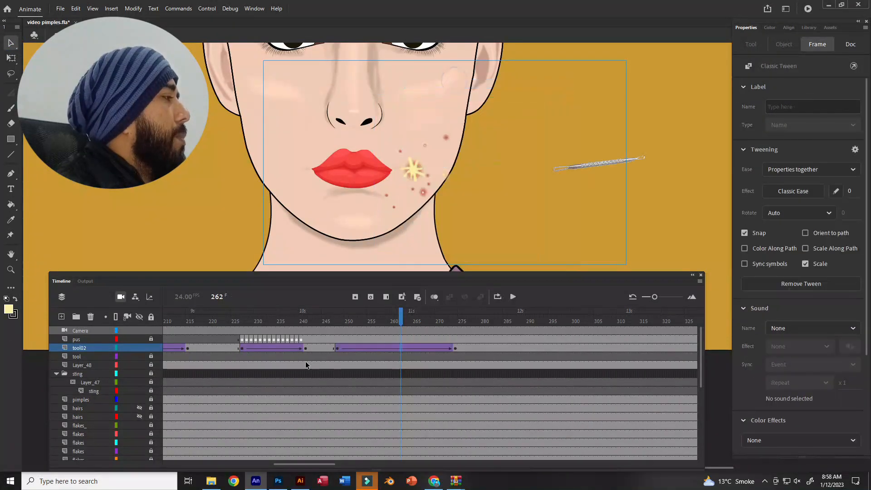
Step: Play back the extractor's exit and go through its frames up to frame 270 to check the movement
{"action": "left_click", "coordinate": [297, 357]}
{"action": "key", "text": "Return"}
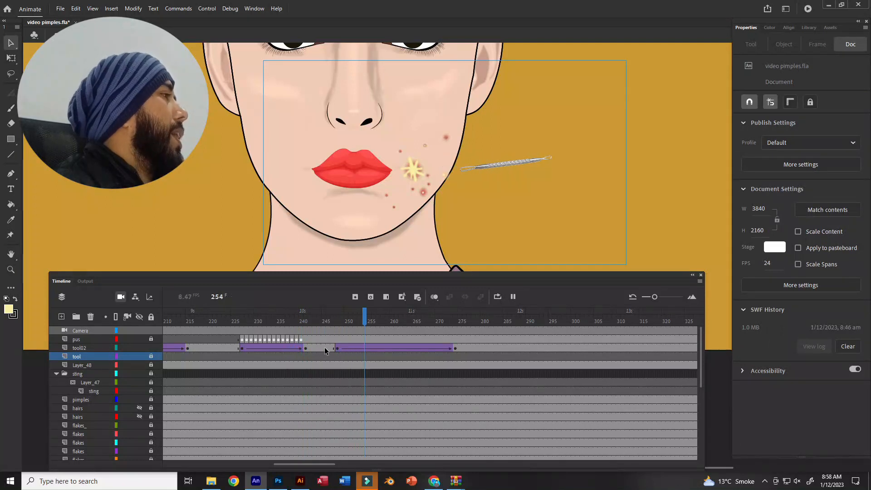
{"action": "key", "text": "Return"}
{"action": "key", "text": "period"}
{"action": "key", "text": "period"}
{"action": "key", "text": "period"}
{"action": "key", "text": "period"}
{"action": "key", "text": "period"}
{"action": "key", "text": "period"}
{"action": "key", "text": "period"}
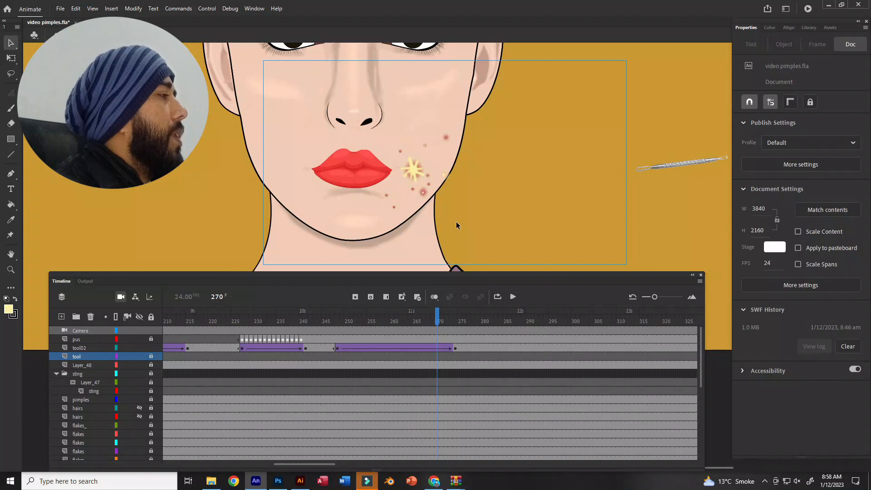
Step: Clear the extractor from the tool02 layer from frame 275 onward
{"action": "left_click", "coordinate": [459, 348]}
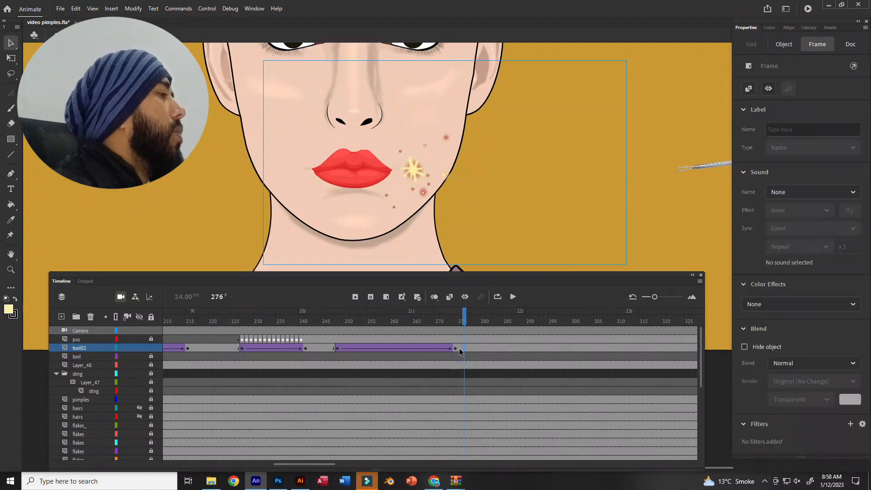
{"action": "key", "text": "Delete"}
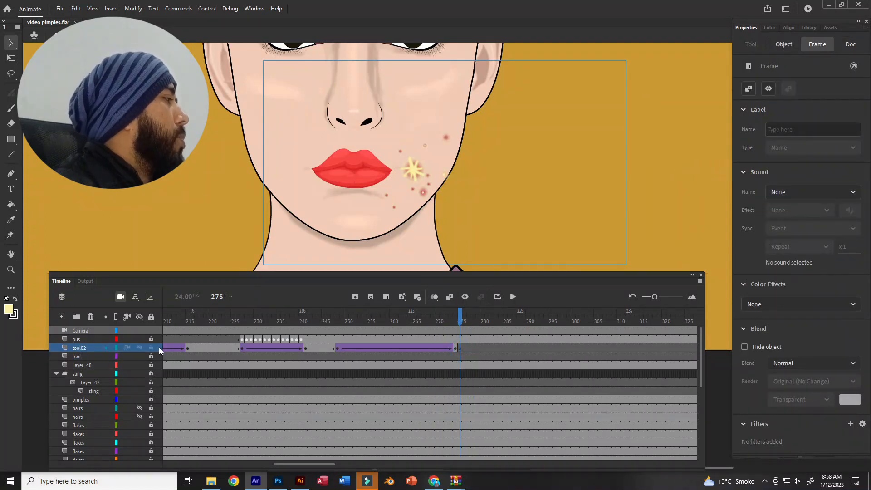
{"action": "scroll", "coordinate": [460, 189], "scroll_direction": "down", "scroll_amount": 2}
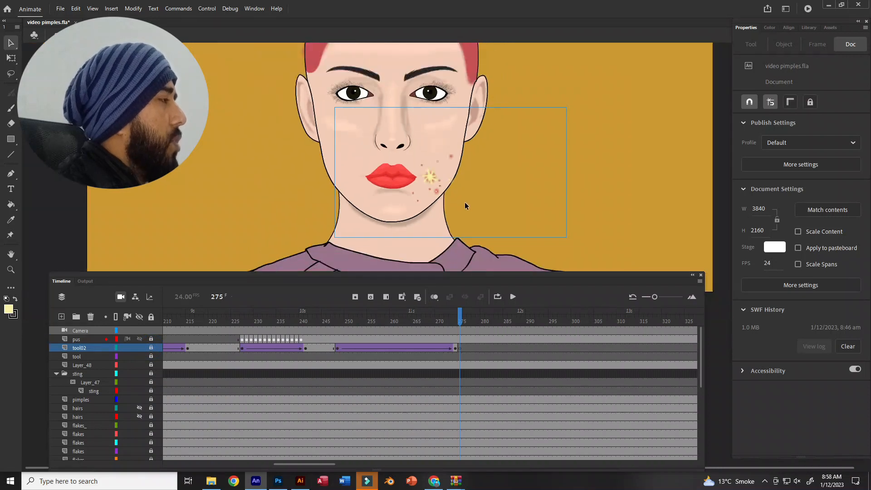